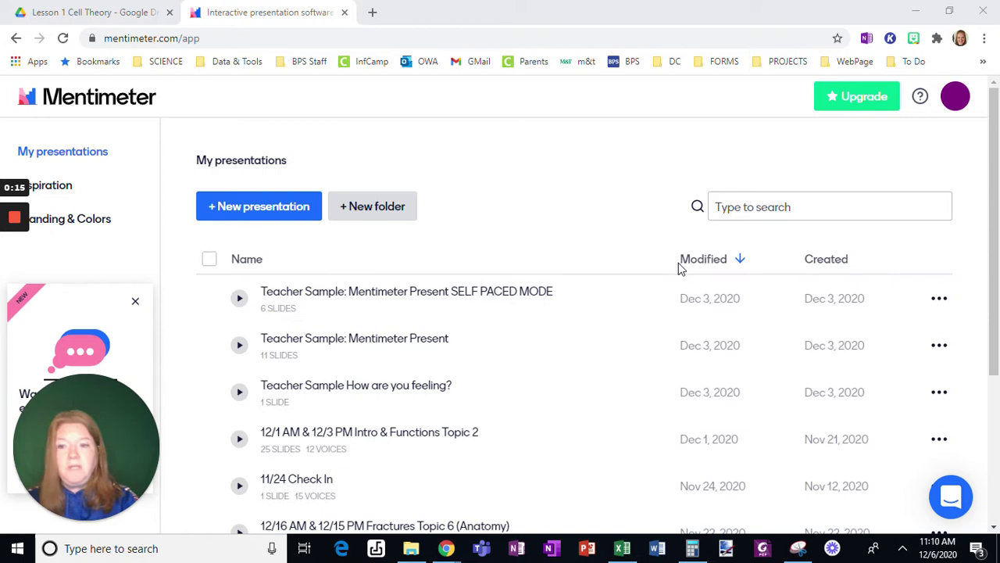
# - Create a new presentation named 'Video Testing'
pyautogui.click(272, 223)
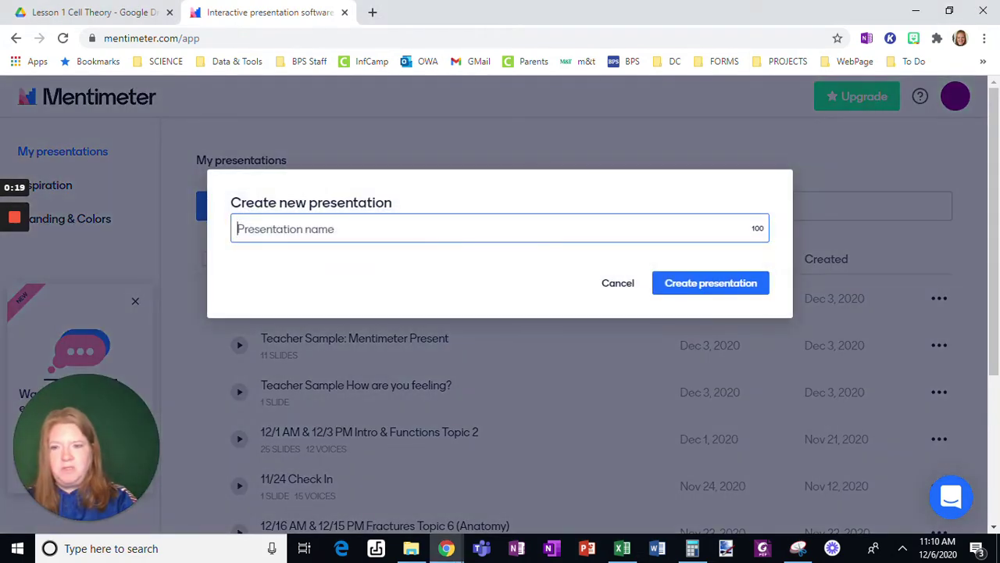
pyautogui.write('z')
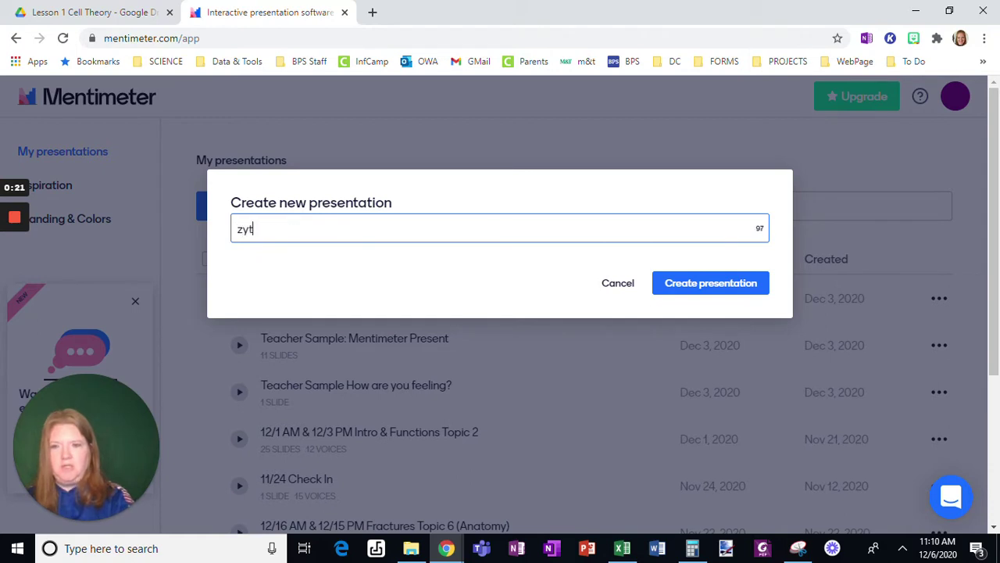
pyautogui.press('BackSpace')
pyautogui.write('Video')
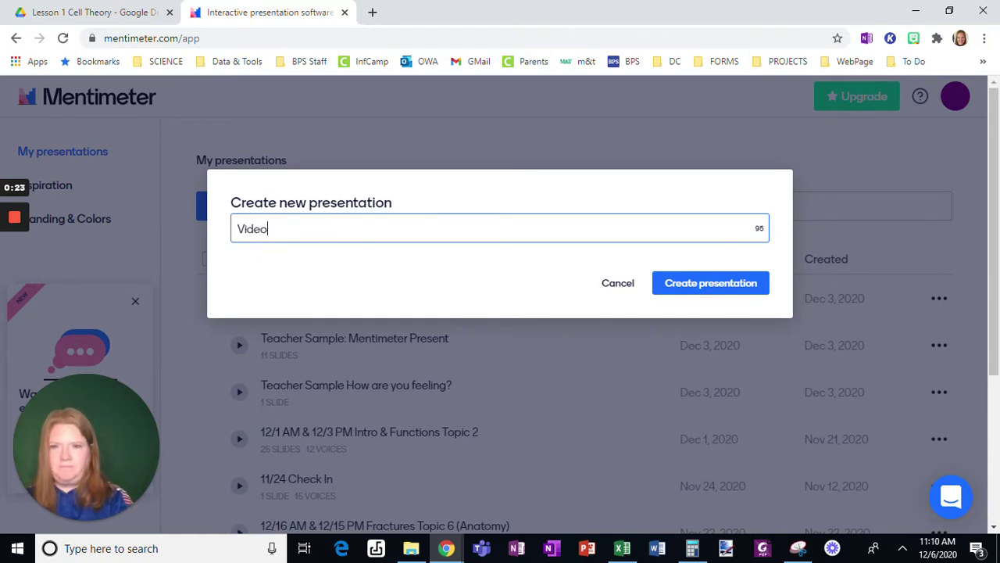
pyautogui.write(' Testing')
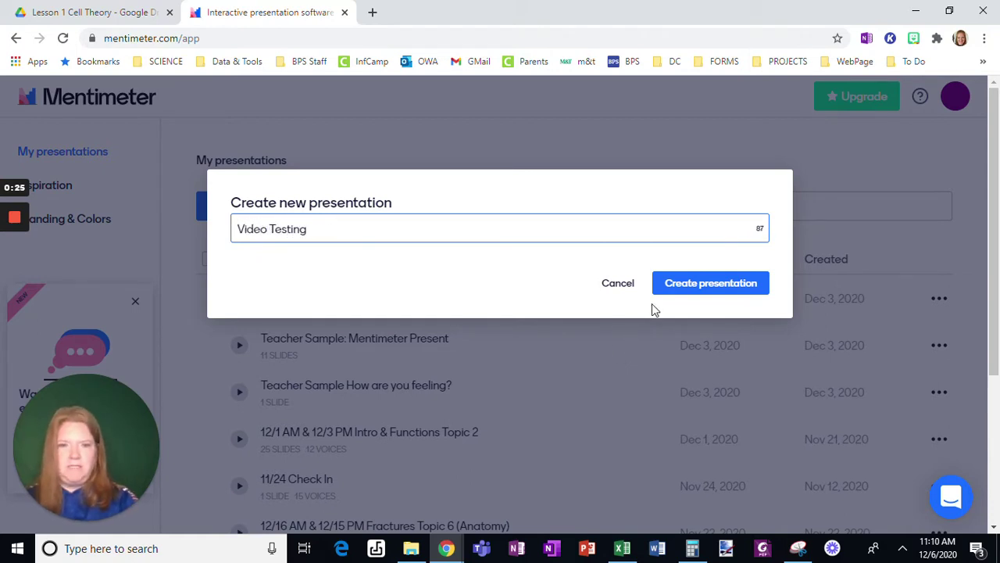
pyautogui.click(665, 286)
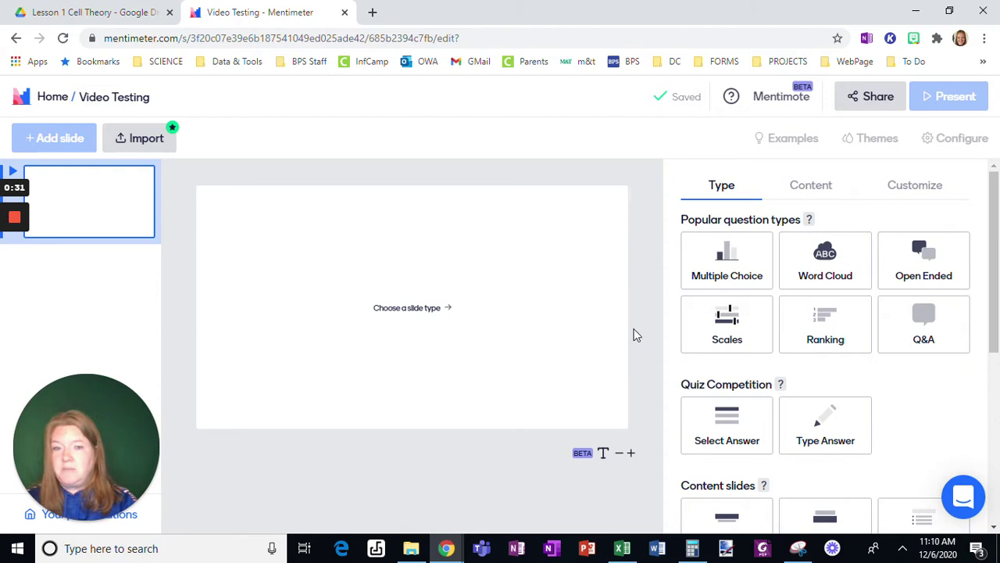
# - Make the first slide a word cloud asking 'How are you feeling today?'
pyautogui.click(828, 264)
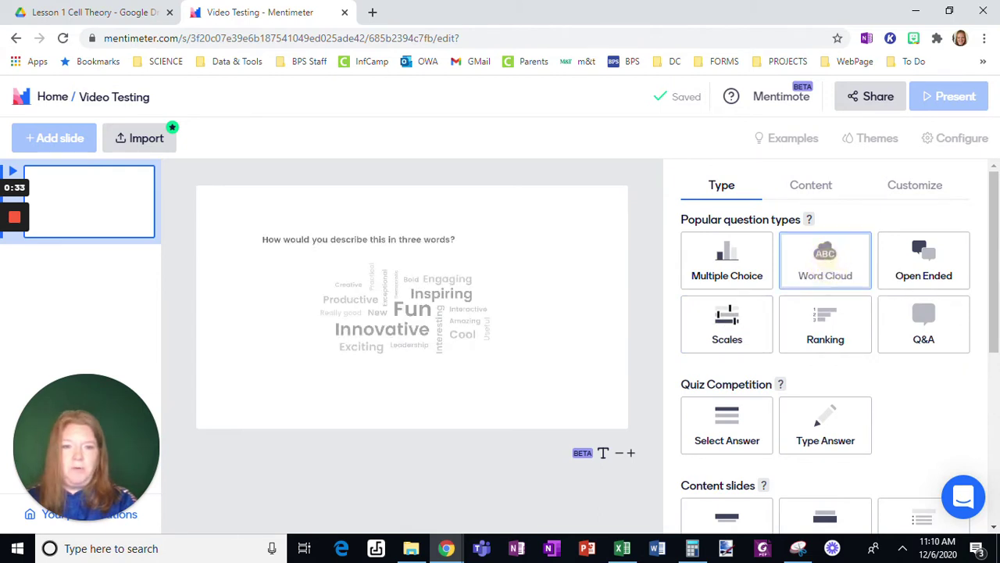
pyautogui.click(792, 270)
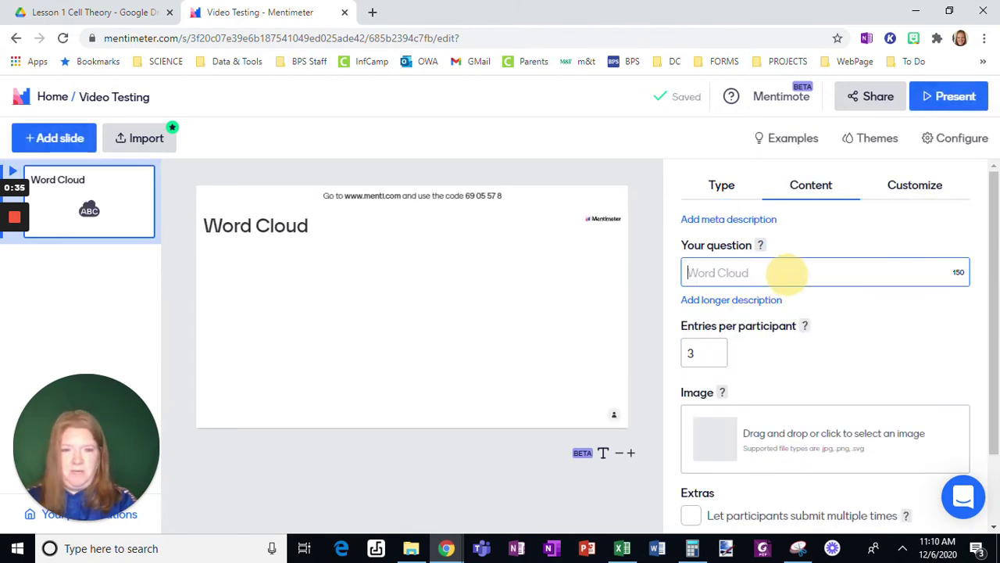
pyautogui.write('HO')
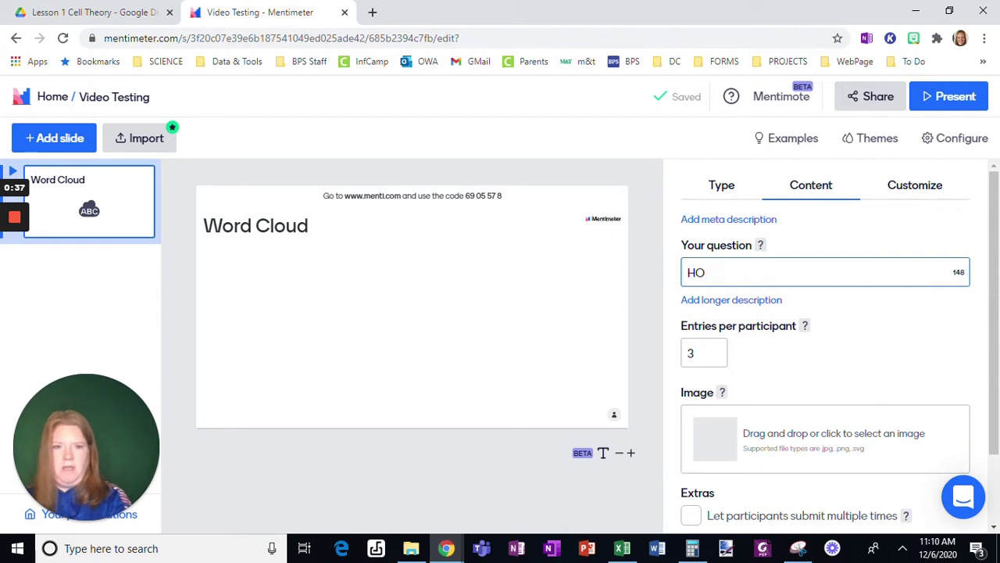
pyautogui.write('w are you feeli')
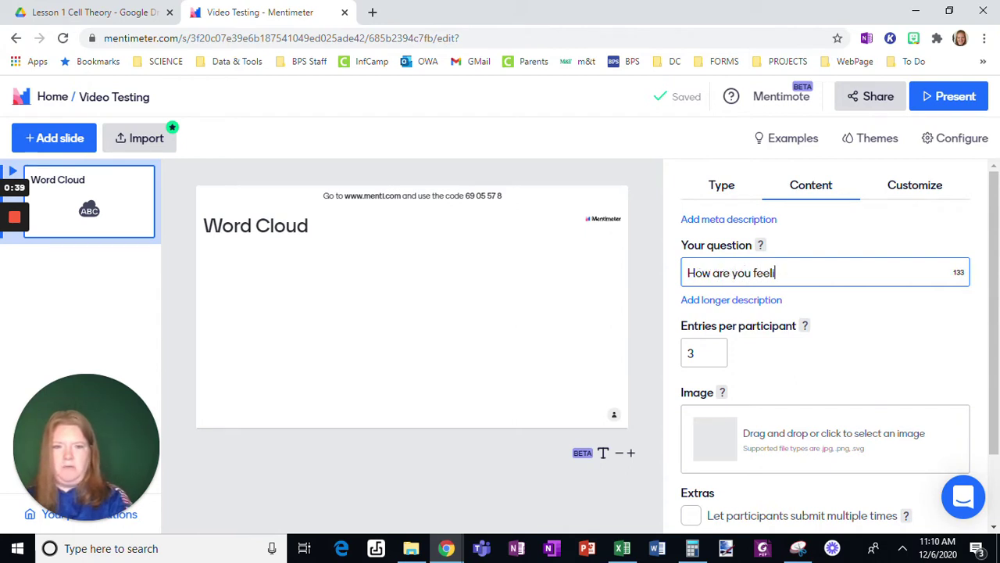
pyautogui.write('ng today?')
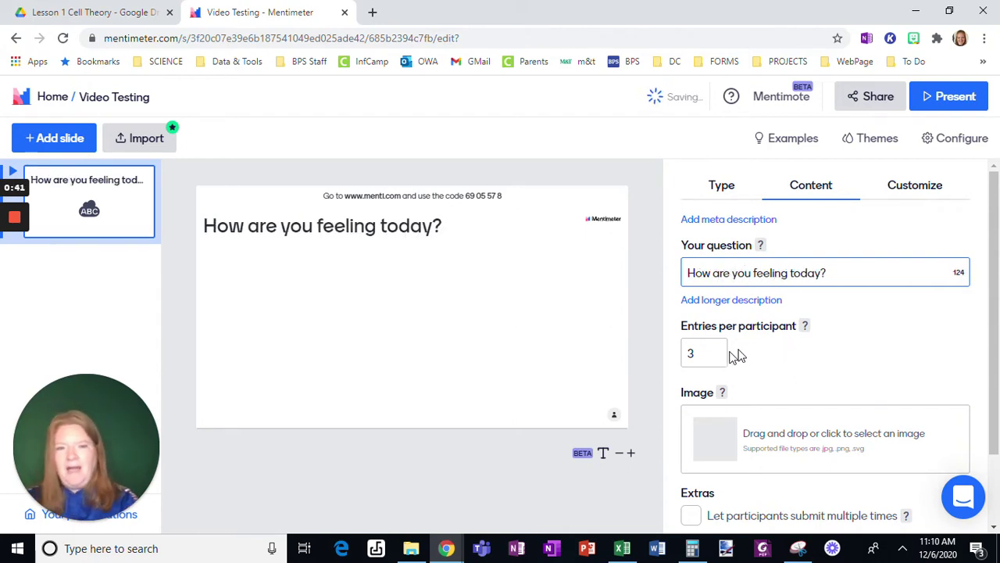
# - Allow 1 entry per participant and let participants submit multiple times
pyautogui.doubleClick(717, 359)
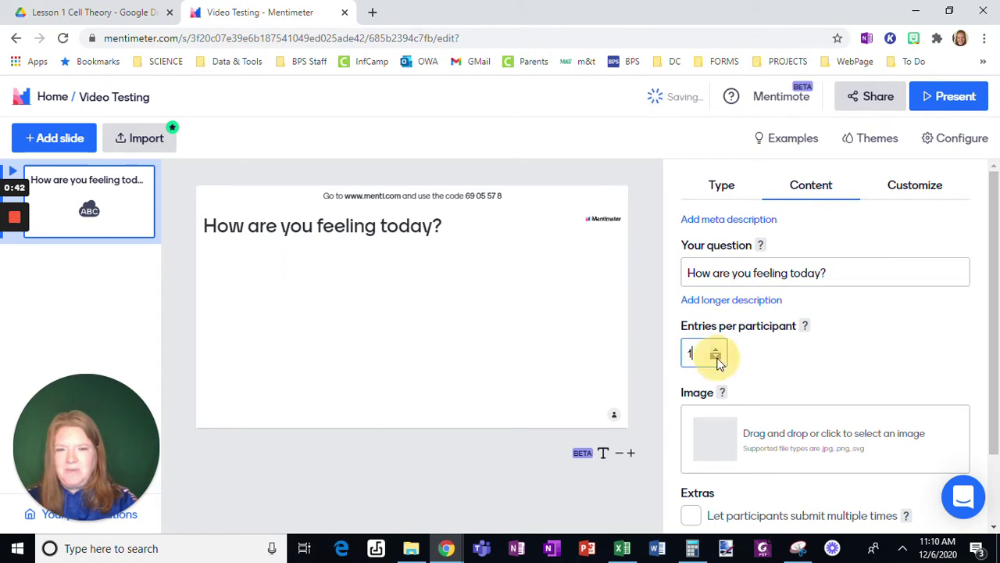
pyautogui.click(837, 362)
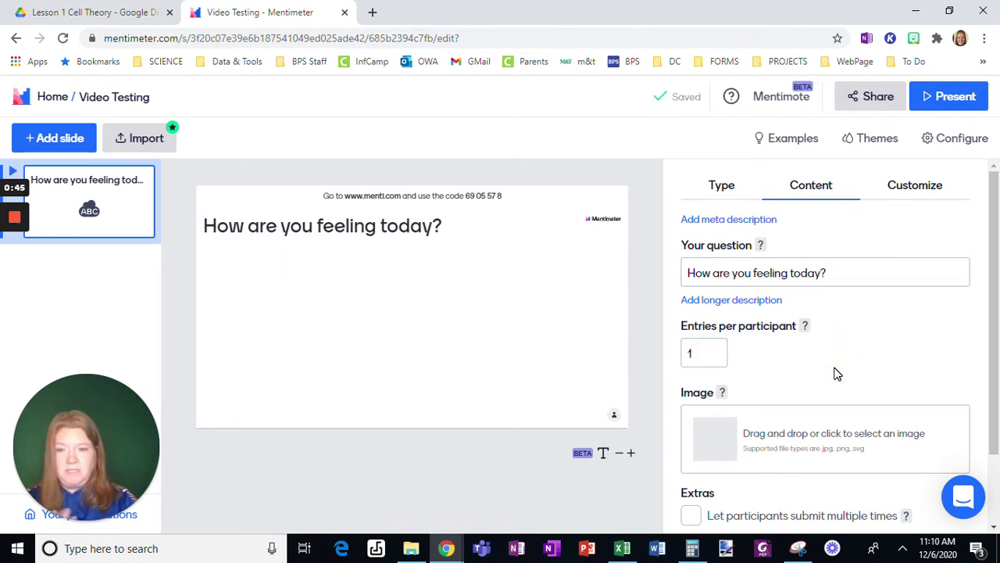
pyautogui.scroll(-2, 836, 373)
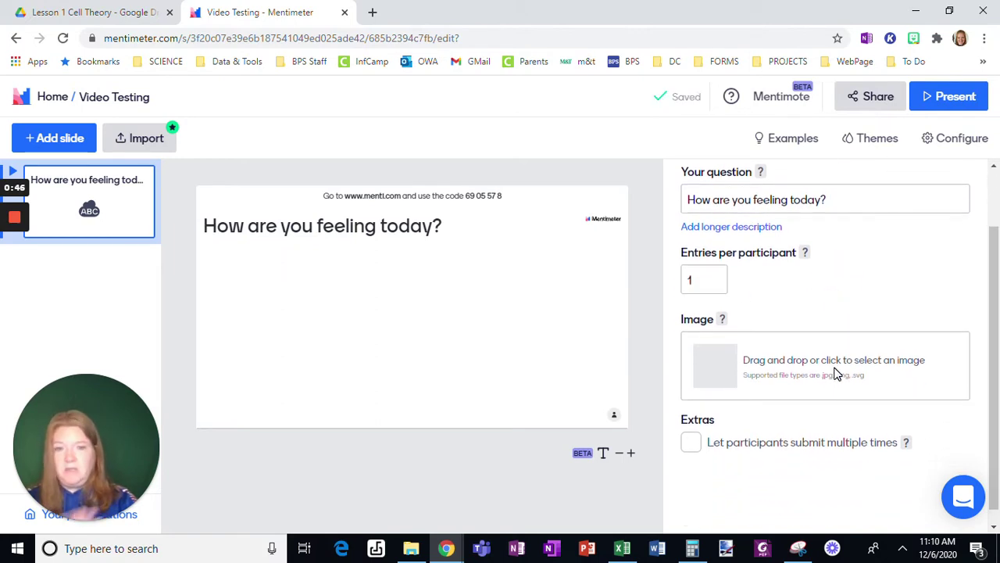
pyautogui.click(690, 430)
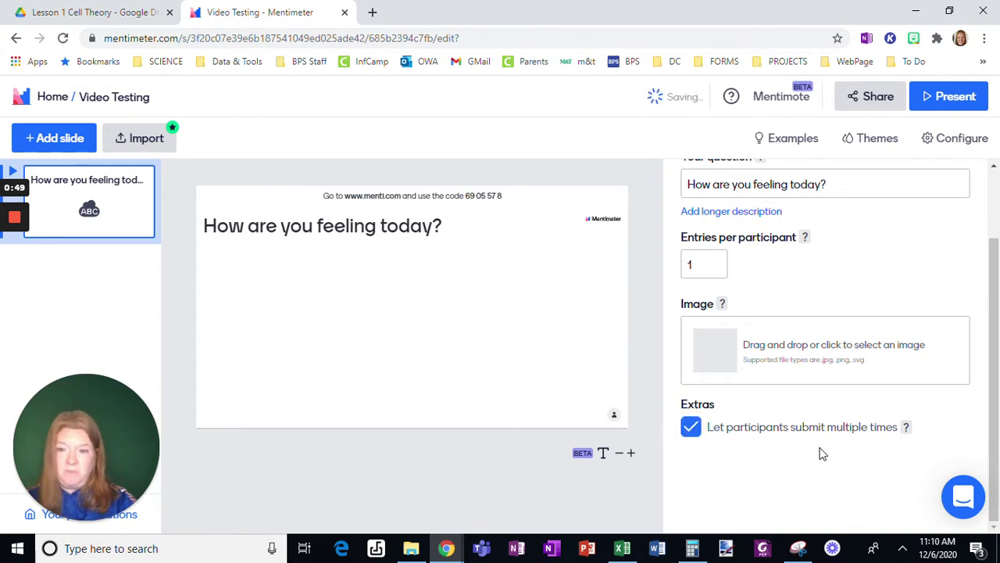
# - Add the library photo of the yellow Check-in sign, found via 'check in', cropped to the sign
pyautogui.click(785, 375)
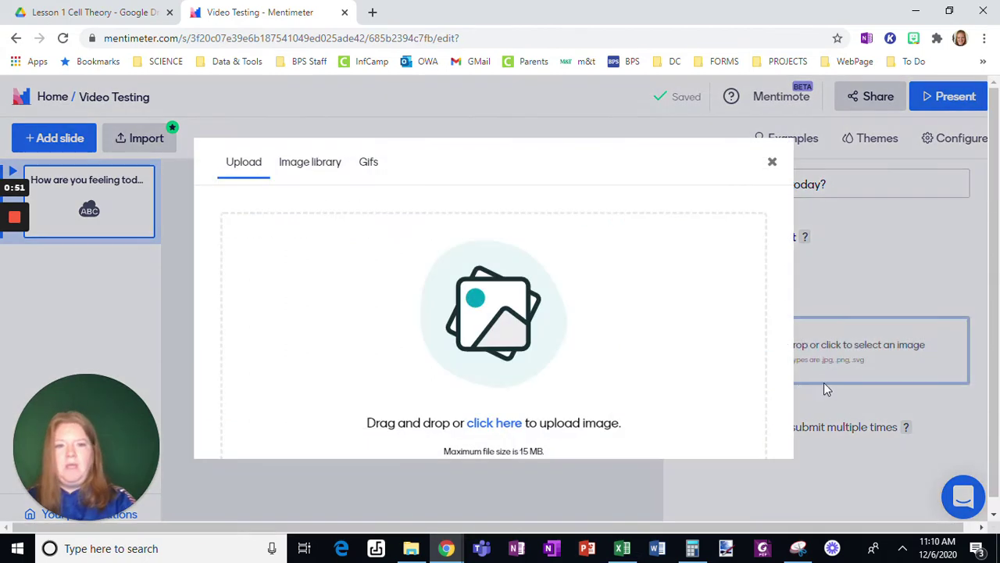
pyautogui.click(312, 168)
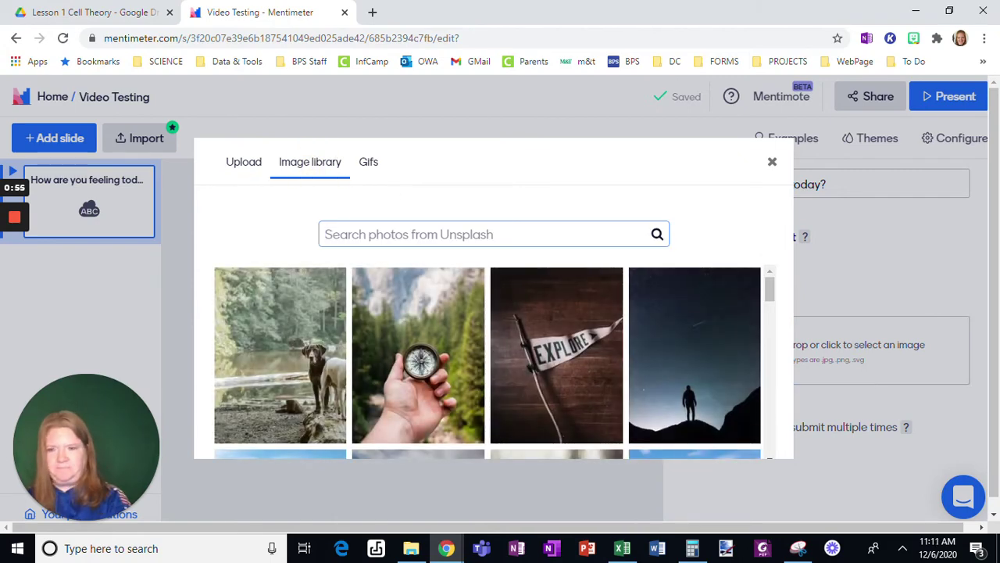
pyautogui.write('check in')
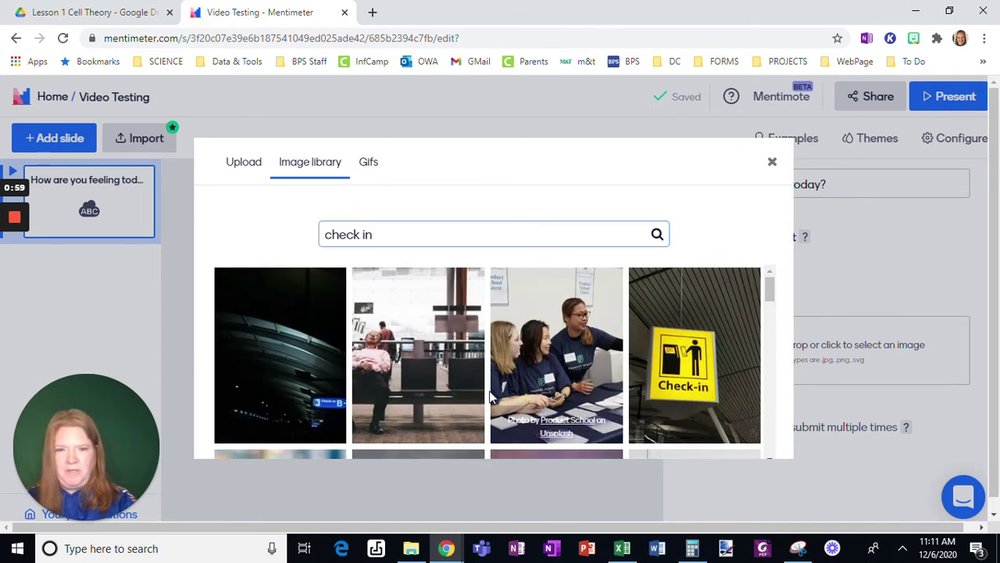
pyautogui.click(735, 385)
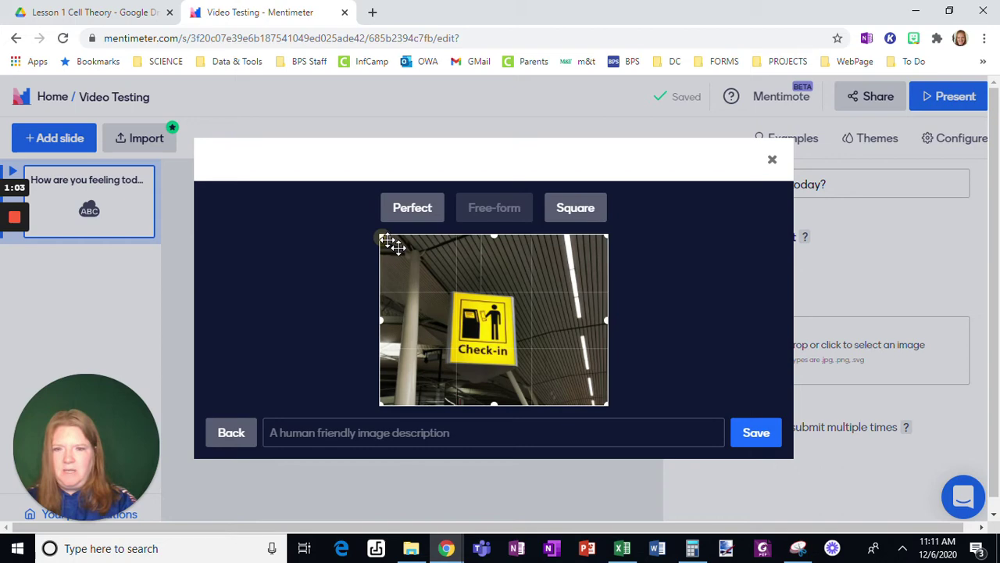
pyautogui.moveTo(391, 241); pyautogui.dragTo(500, 309)
pyautogui.moveTo(532, 342); pyautogui.dragTo(469, 313)
pyautogui.click(754, 432)
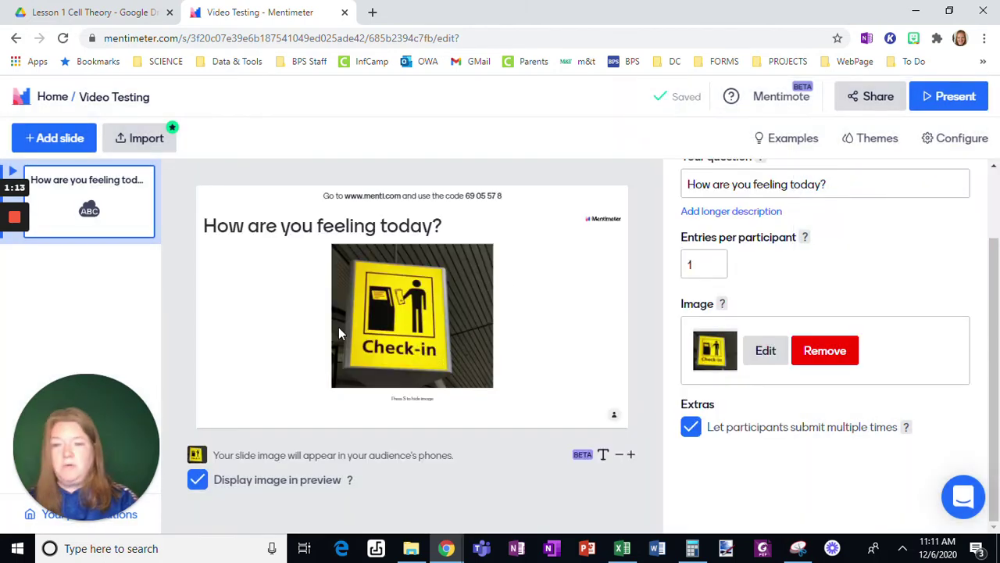
# - Add a heading slide reading 'Today's topic'
pyautogui.click(43, 144)
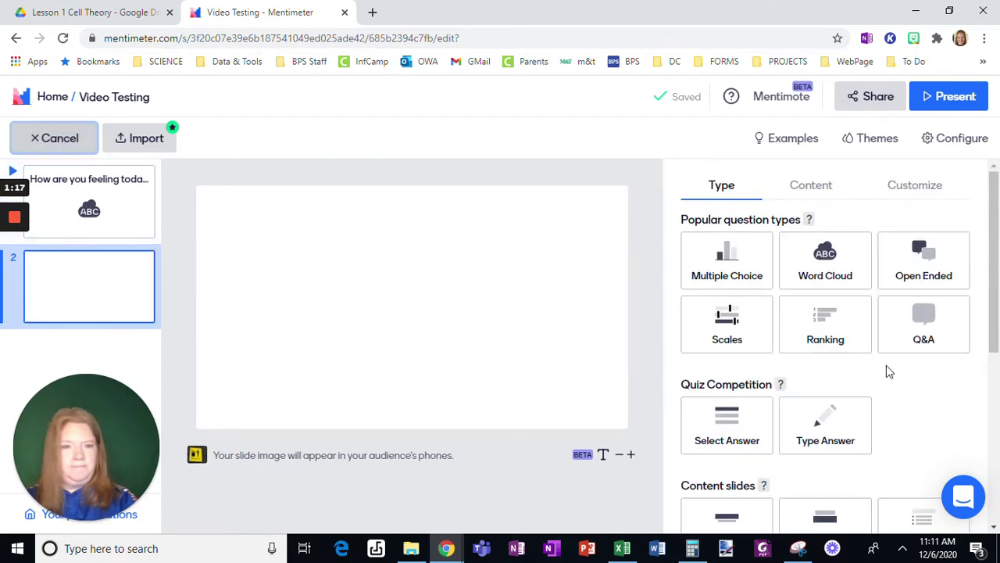
pyautogui.scroll(-3, 886, 365)
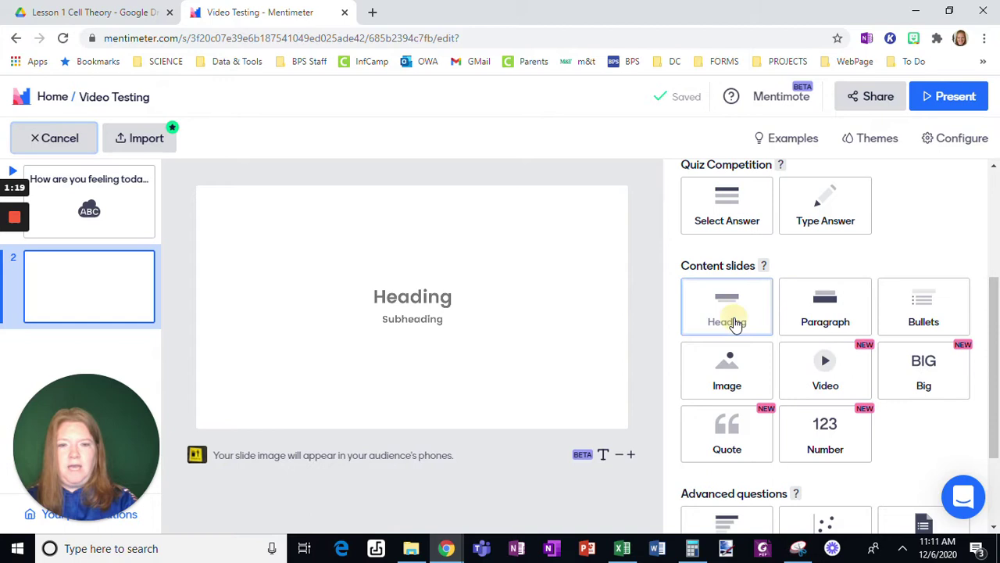
pyautogui.click(735, 324)
pyautogui.click(709, 272)
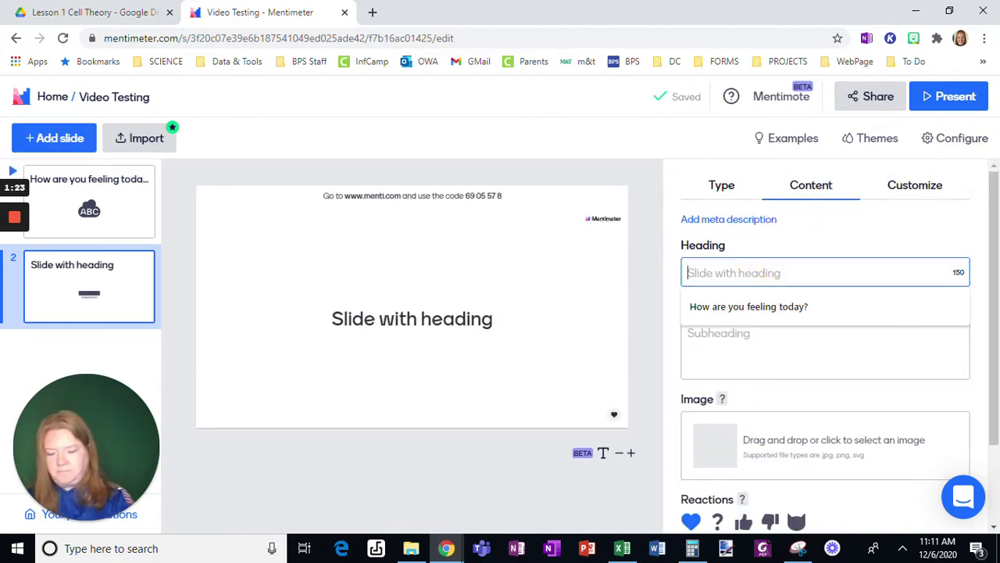
pyautogui.write("Today's topic")
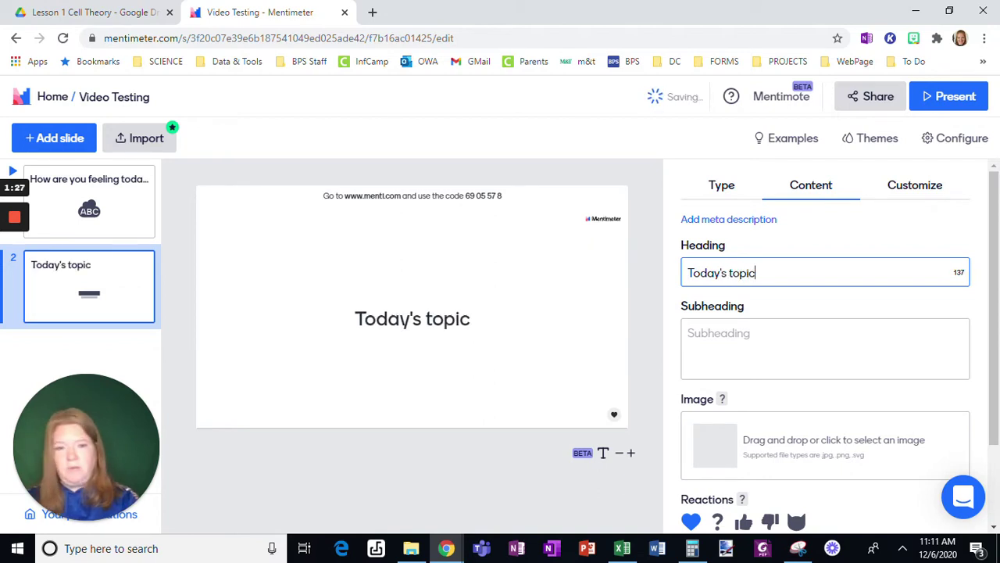
# - Enable the question-mark, thumbs-up and thumbs-down reactions alongside the heart
pyautogui.scroll(-2, 750, 430)
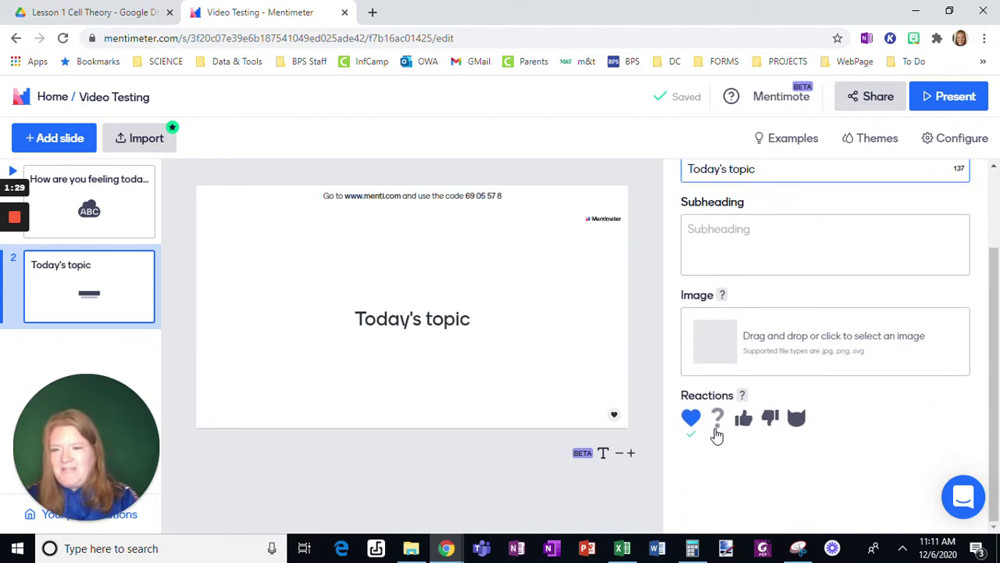
pyautogui.click(717, 420)
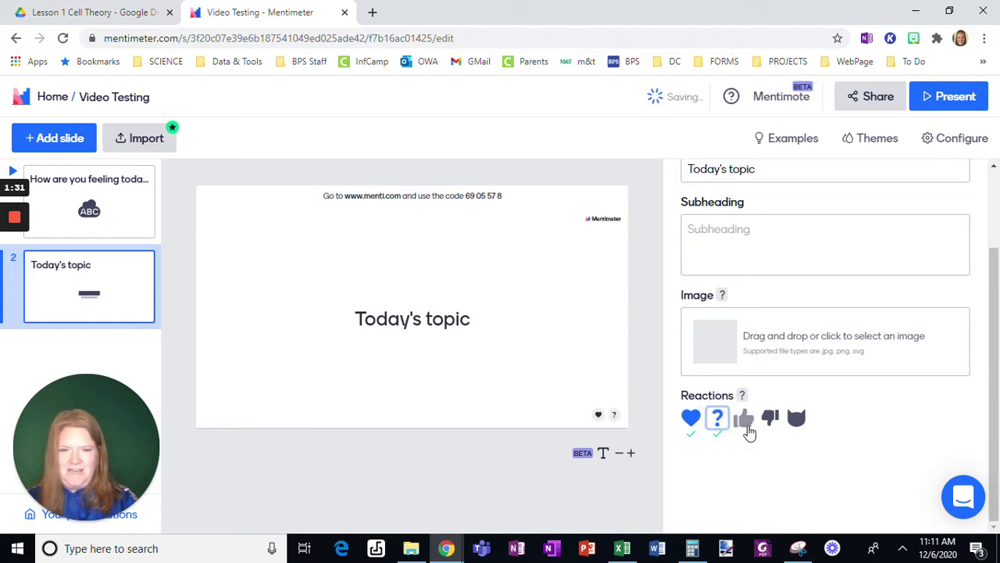
pyautogui.click(744, 419)
pyautogui.click(771, 419)
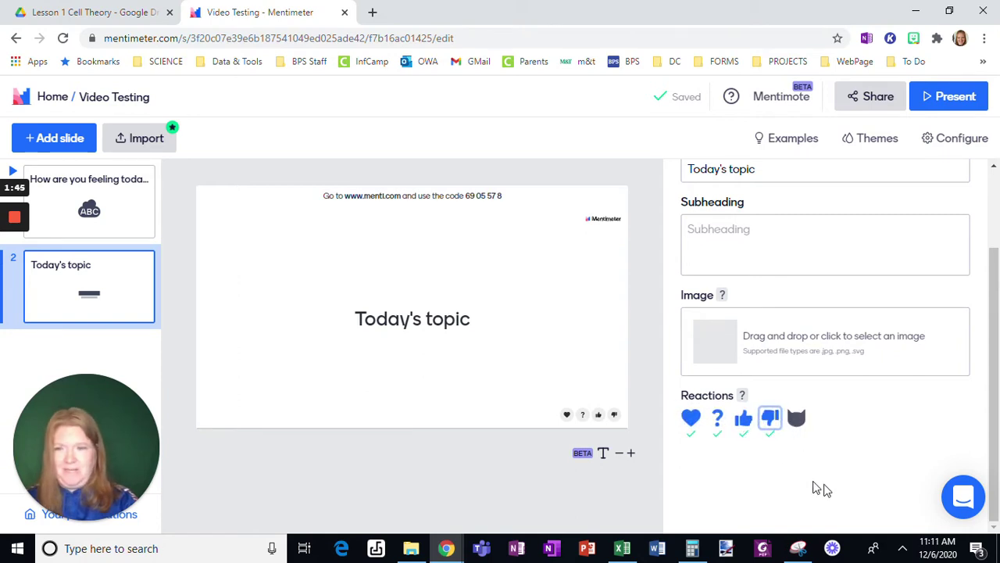
# - Add a third slide of the Bullets content type with default heading 'Slide with bullets'
pyautogui.click(67, 149)
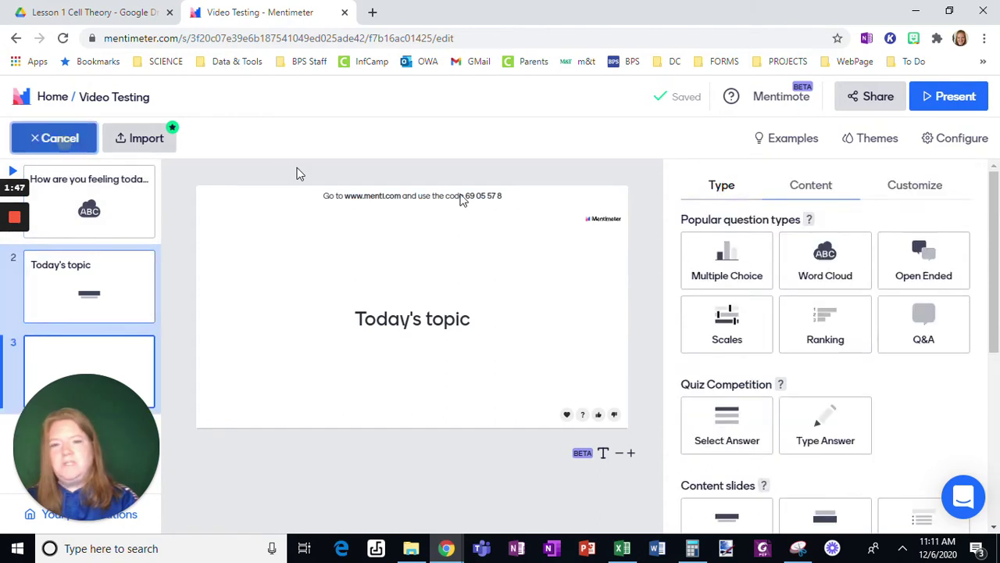
pyautogui.scroll(-3, 844, 367)
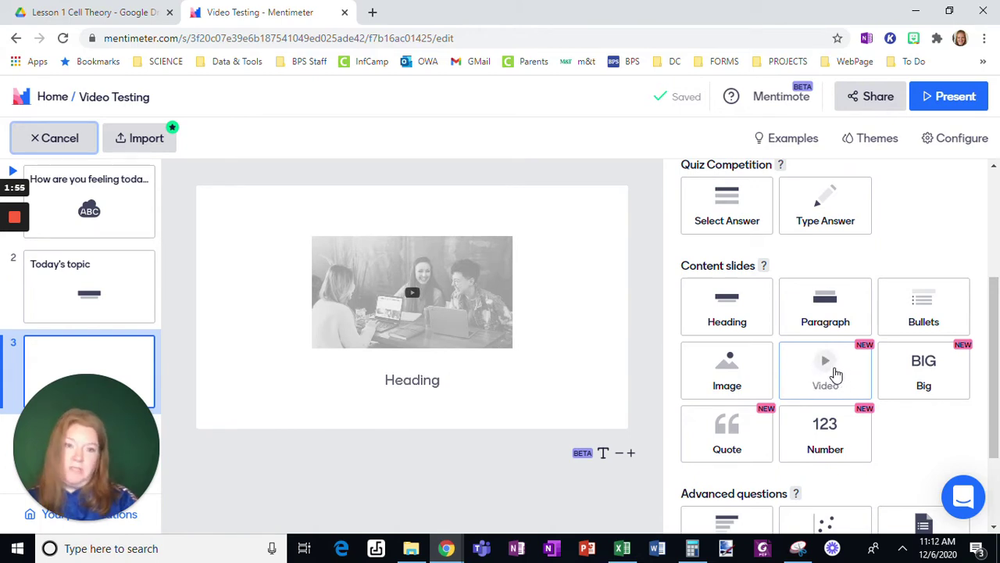
pyautogui.click(916, 325)
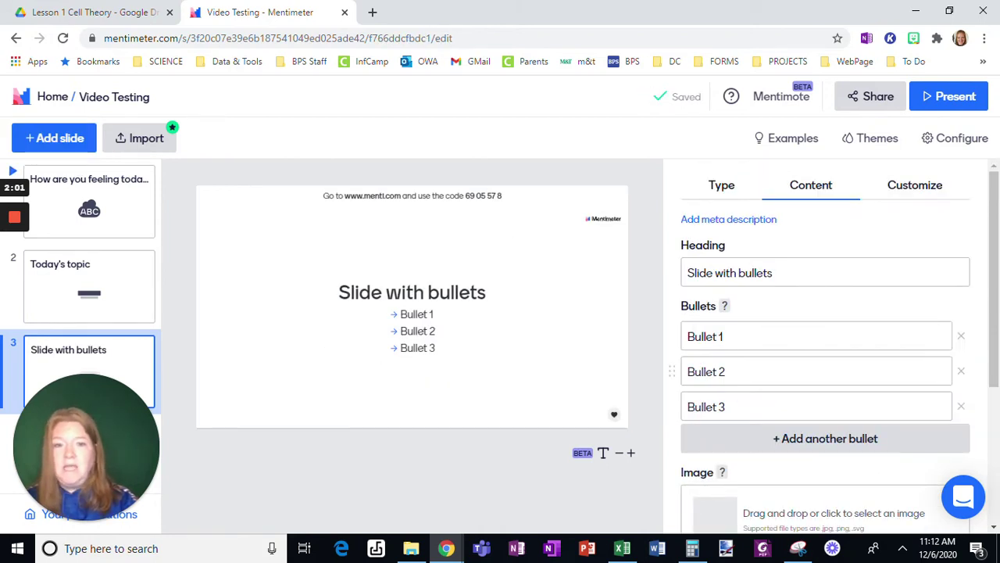
pyautogui.scroll(-2, 829, 344)
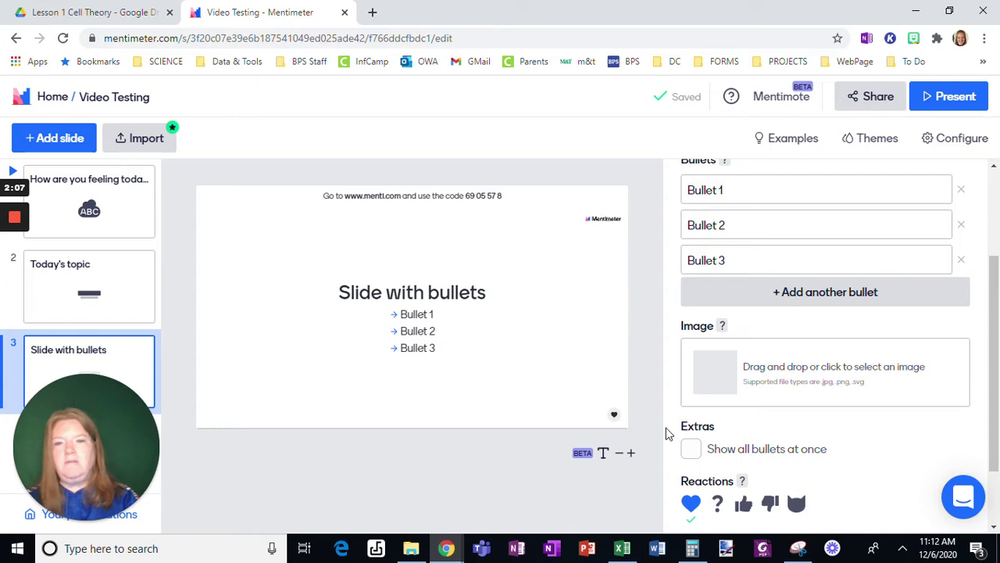
pyautogui.scroll(2, 747, 436)
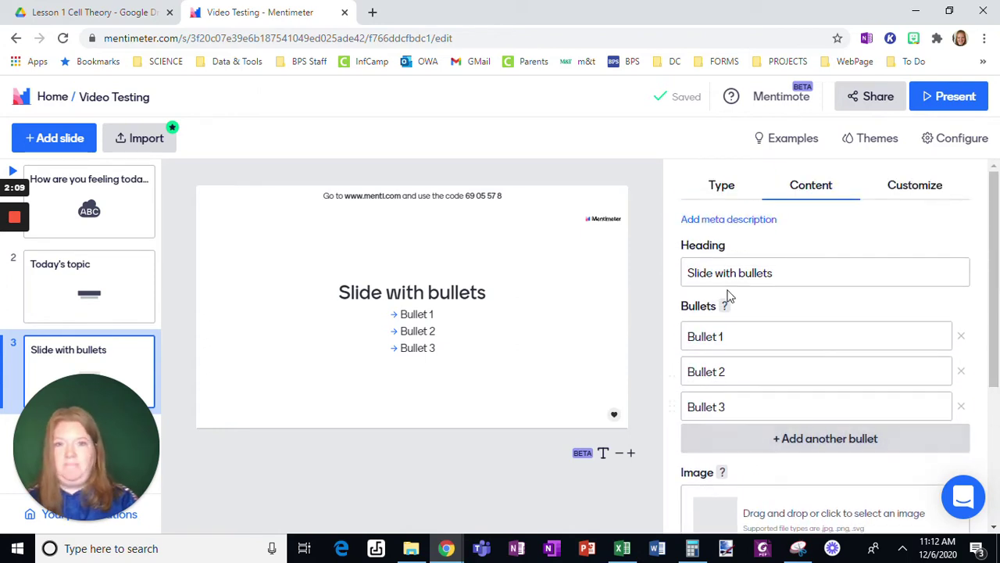
# - Add a Scales slide asking 'How much do you like each type of activity?'
pyautogui.click(70, 144)
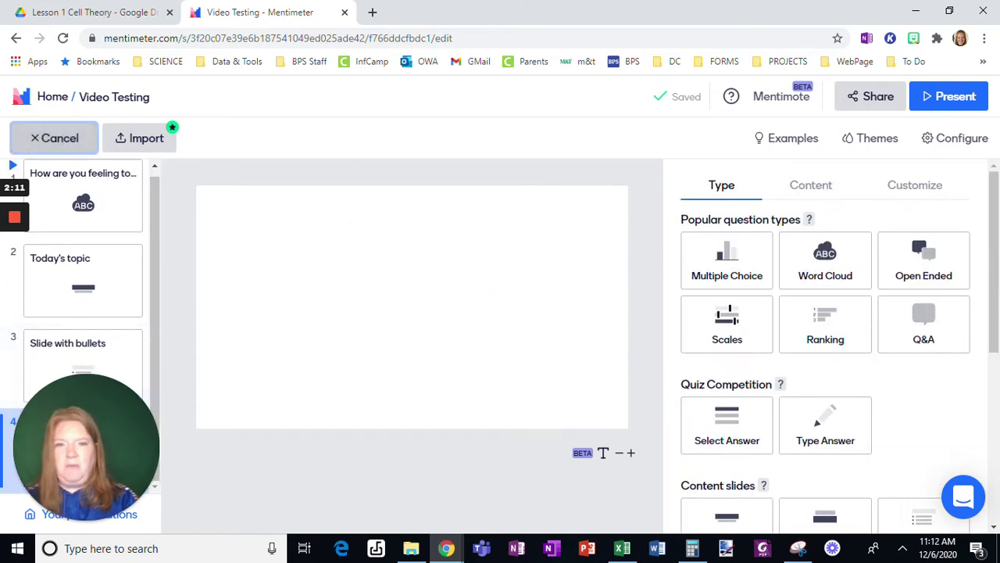
pyautogui.click(745, 316)
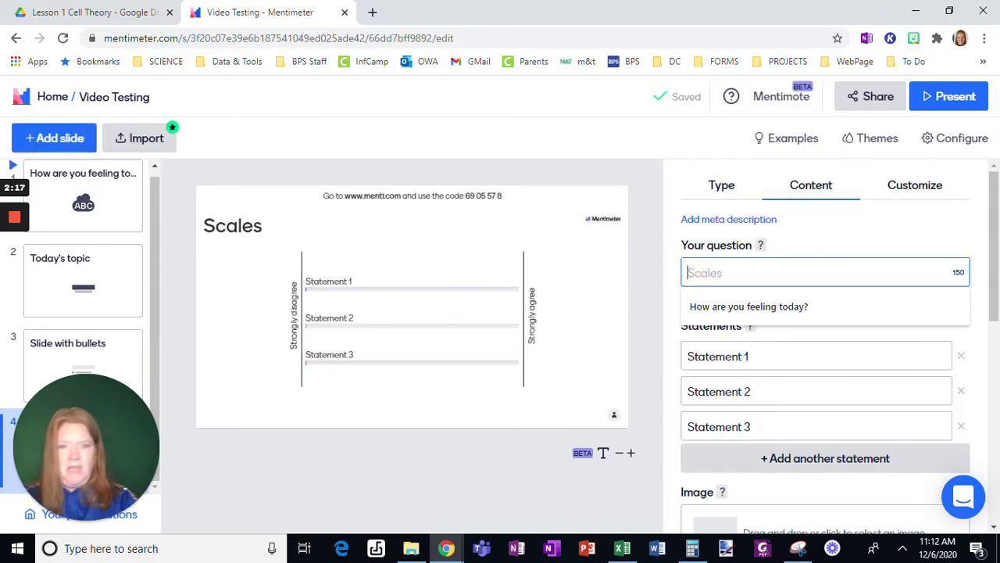
pyautogui.write('HOwe')
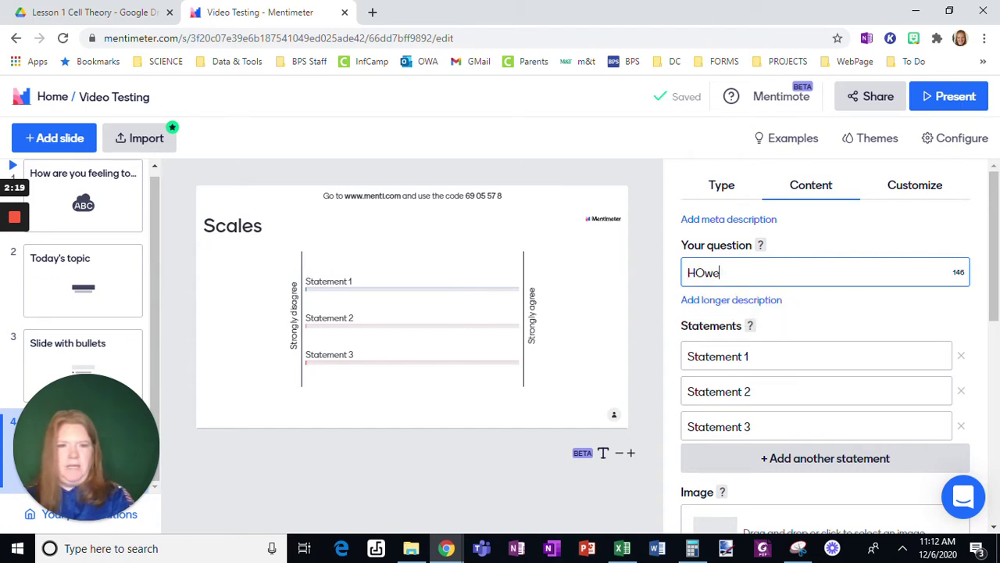
pyautogui.press('BackSpace')
pyautogui.press('BackSpace')
pyautogui.press('BackSpace')
pyautogui.write('ow much')
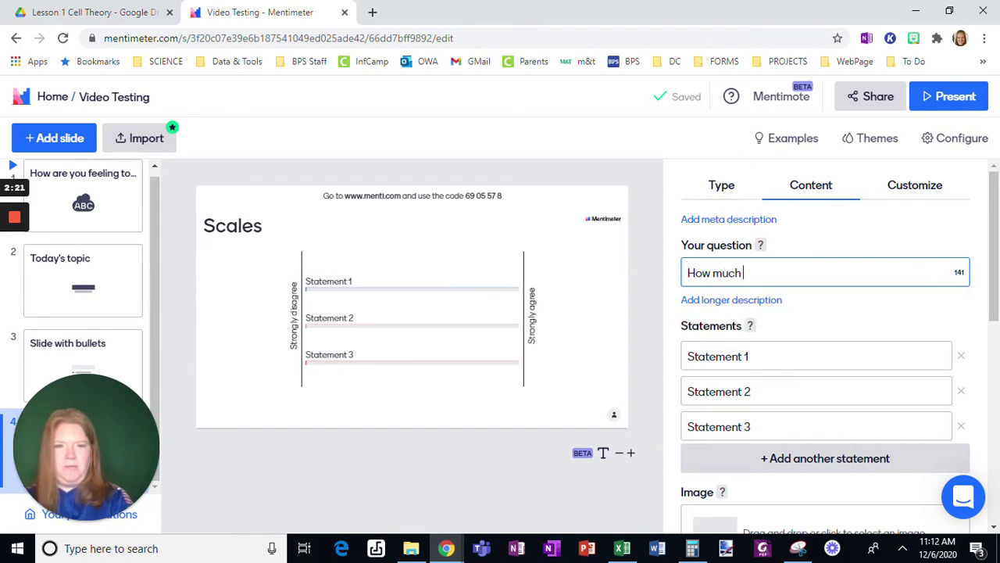
pyautogui.write(' do you like eac')
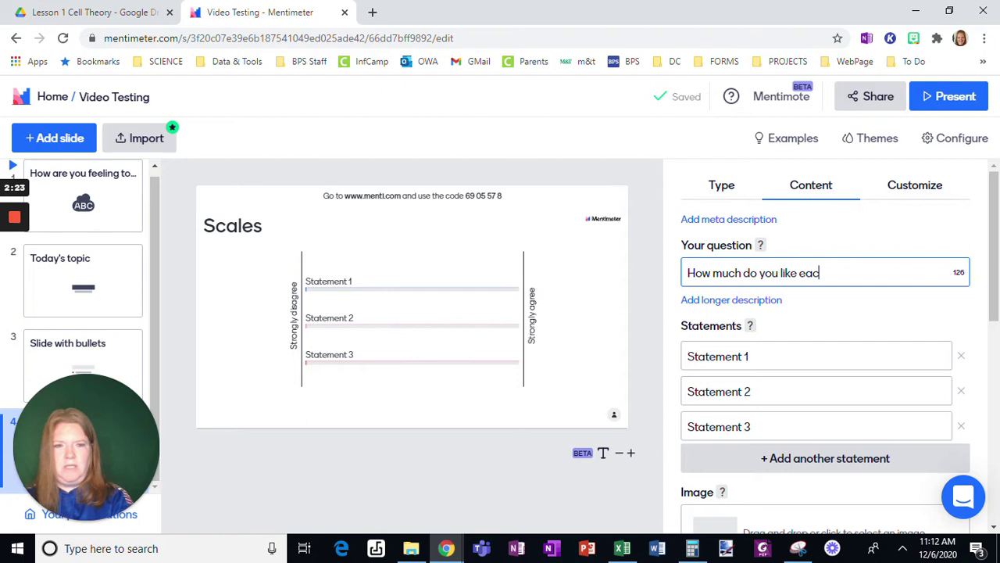
pyautogui.write('h ')
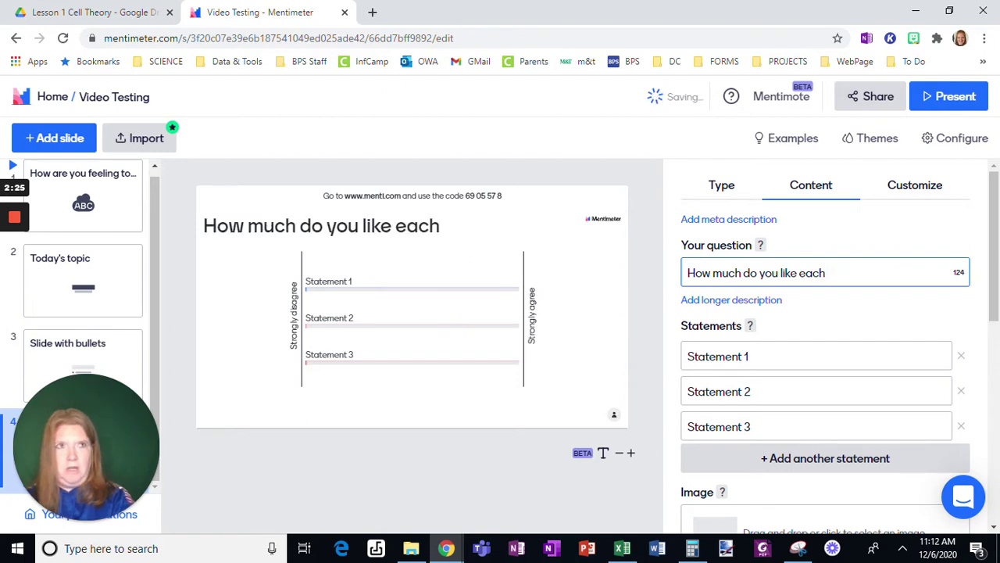
pyautogui.write('type of activity')
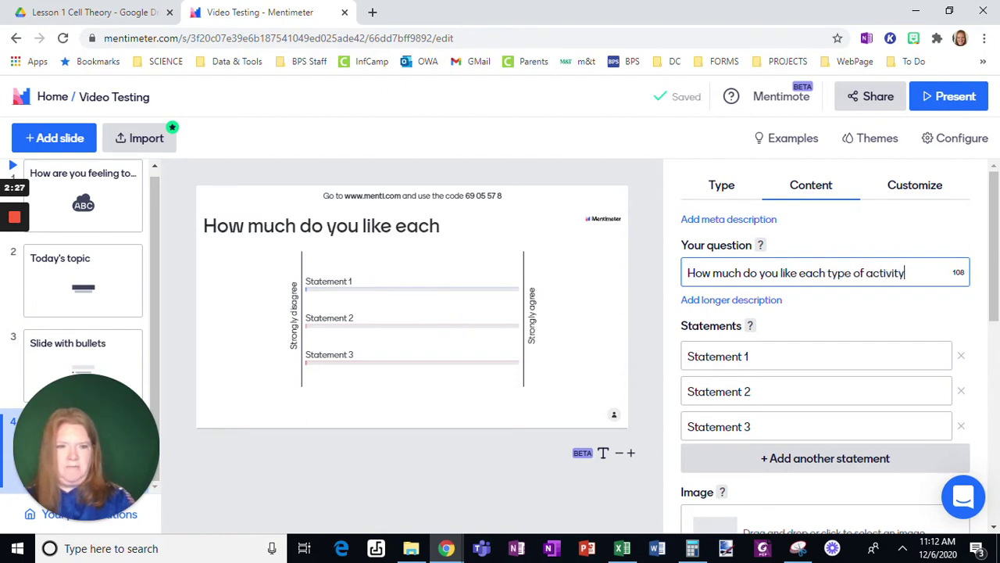
pyautogui.write('?')
# - Enter the statements Mentimeter, PlayPosit and ClassKick
pyautogui.press('Tab')
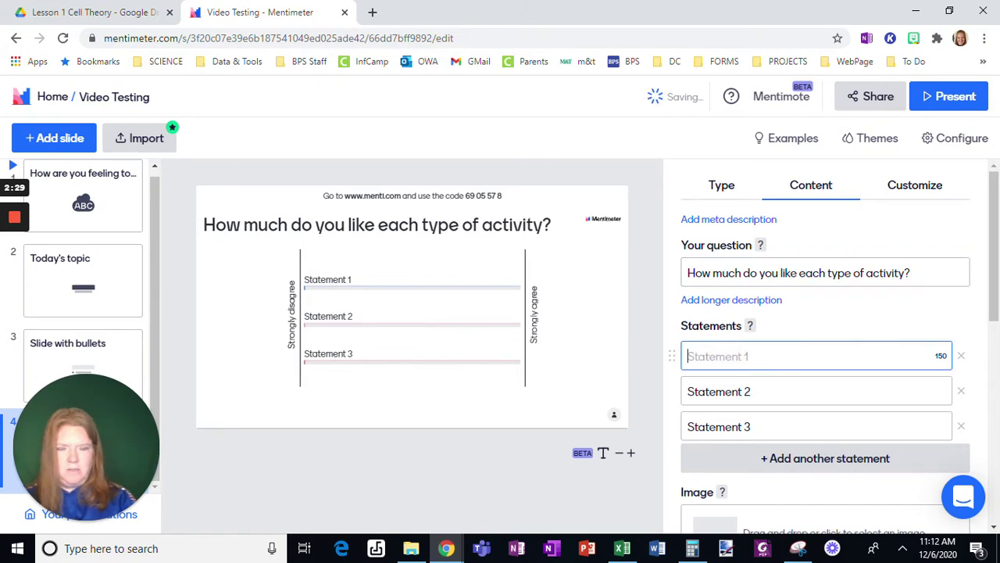
pyautogui.write('Mentimeer')
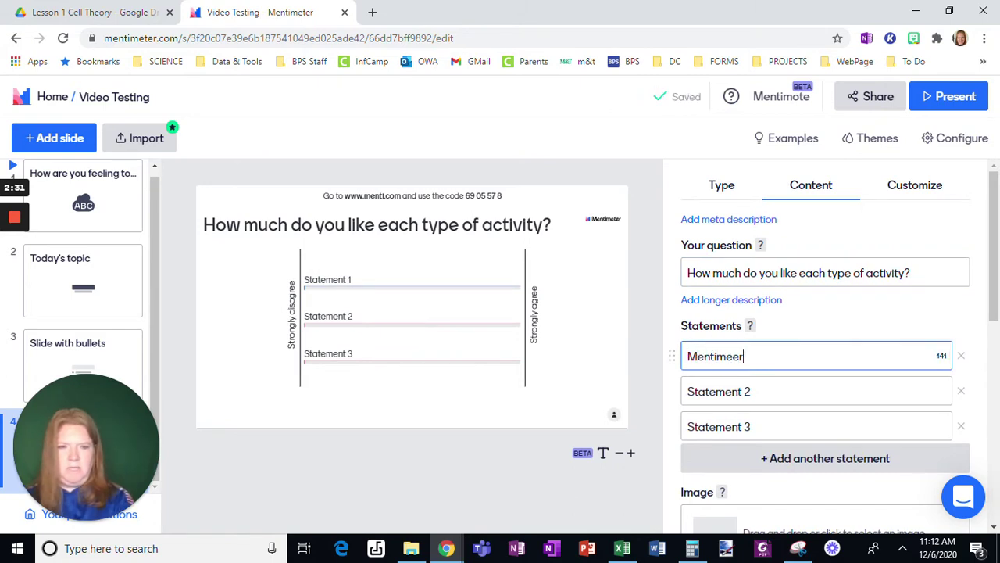
pyautogui.press('BackSpace')
pyautogui.press('BackSpace')
pyautogui.write('ter')
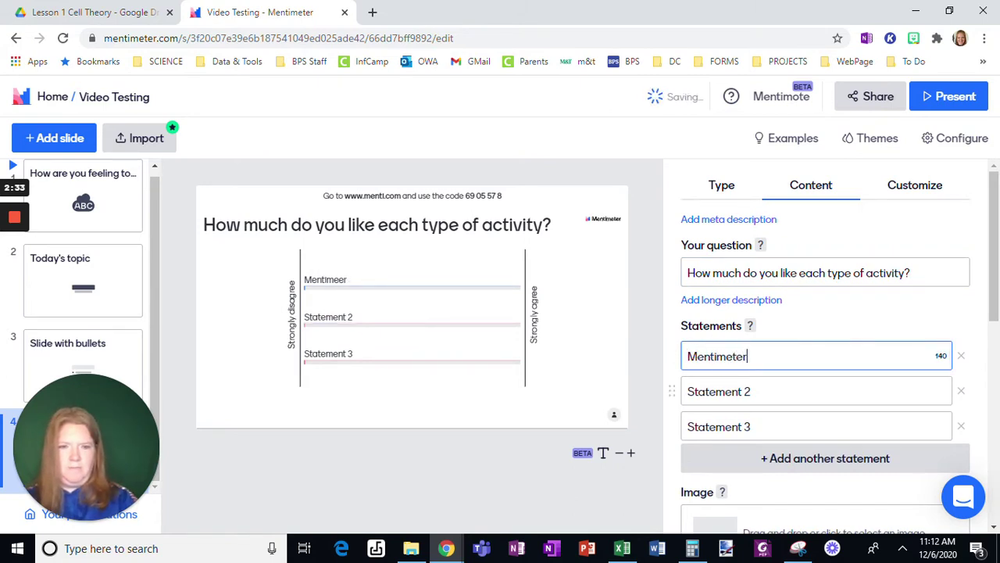
pyautogui.press('Tab')
pyautogui.write('PlayP')
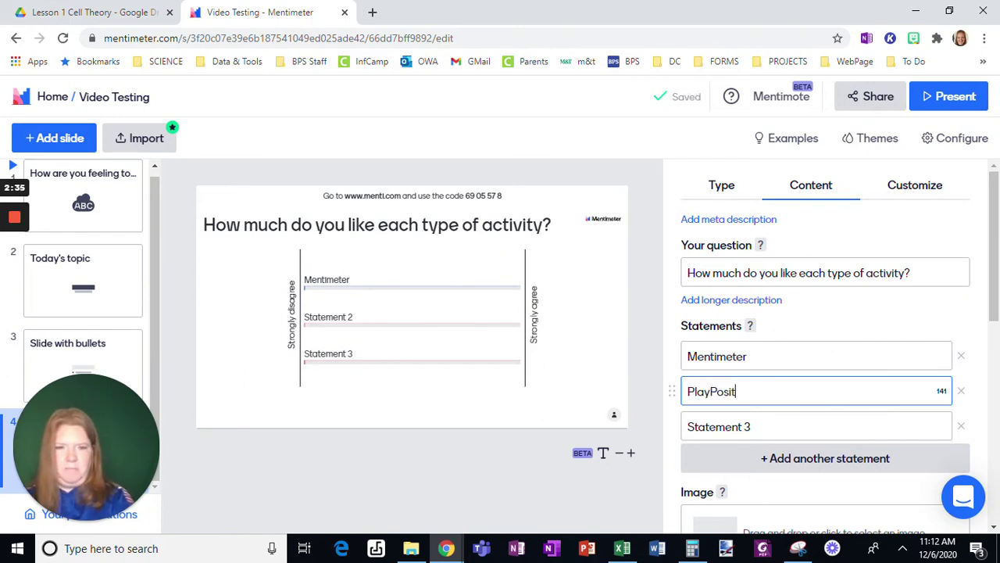
pyautogui.write('osit')
pyautogui.click(737, 425)
pyautogui.write('Clas')
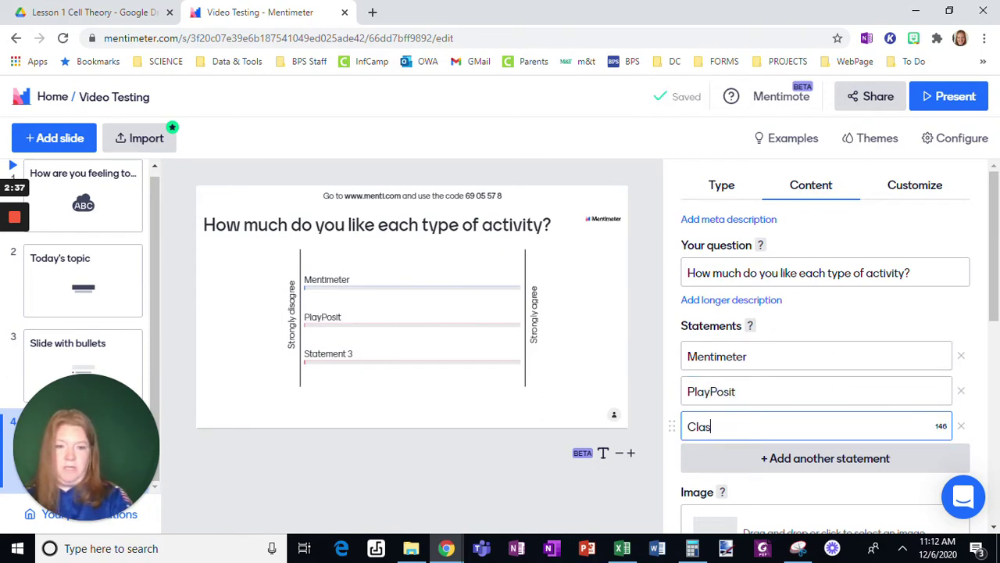
pyautogui.write('sKcik')
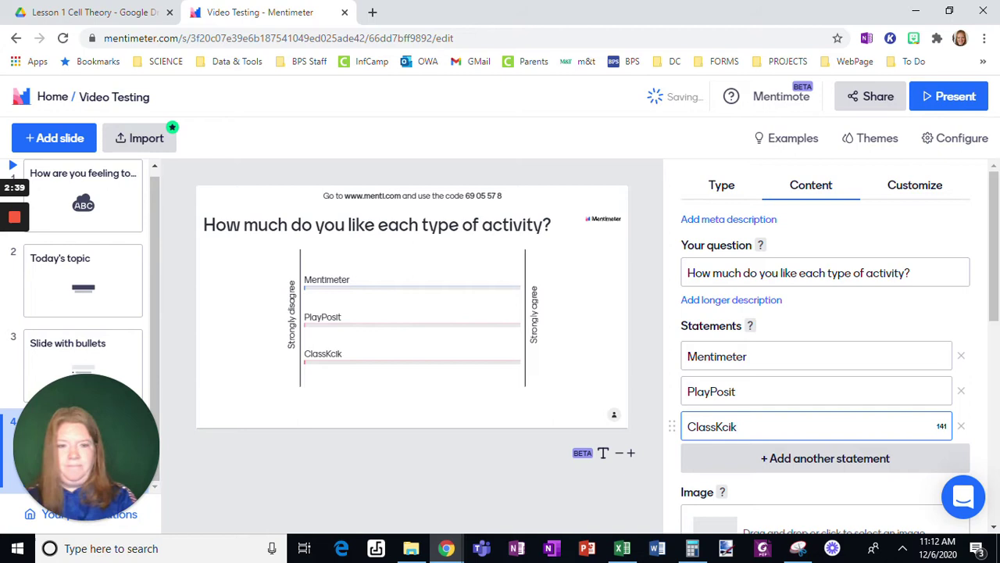
pyautogui.press('BackSpace')
pyautogui.press('BackSpace')
pyautogui.press('BackSpace')
# - Finish 'ClassKick', then label the scale ends 'It's the worst' and 'It's the best'
pyautogui.write('ick')
pyautogui.scroll(-6, 750, 357)
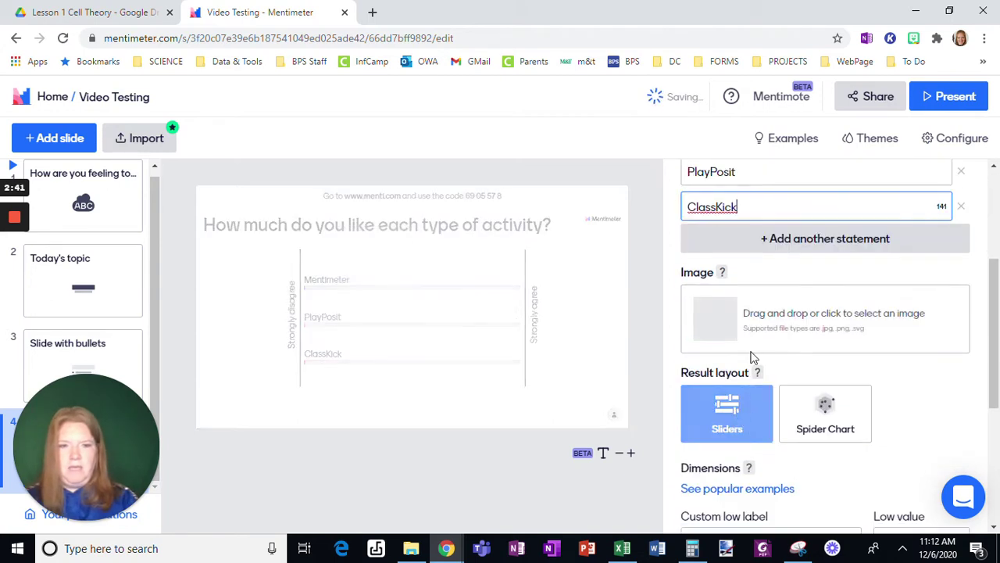
pyautogui.tripleClick(710, 321)
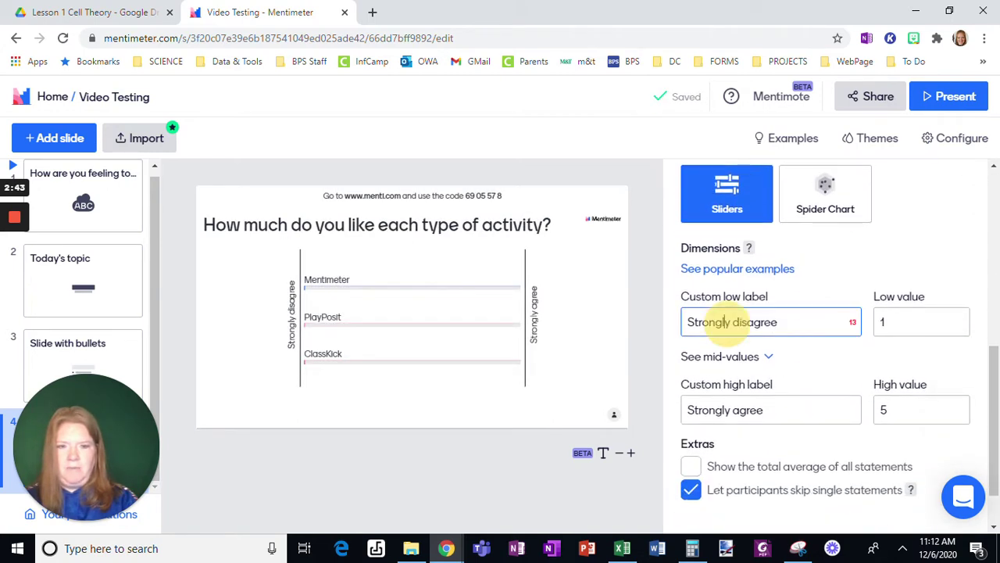
pyautogui.write('Not at all')
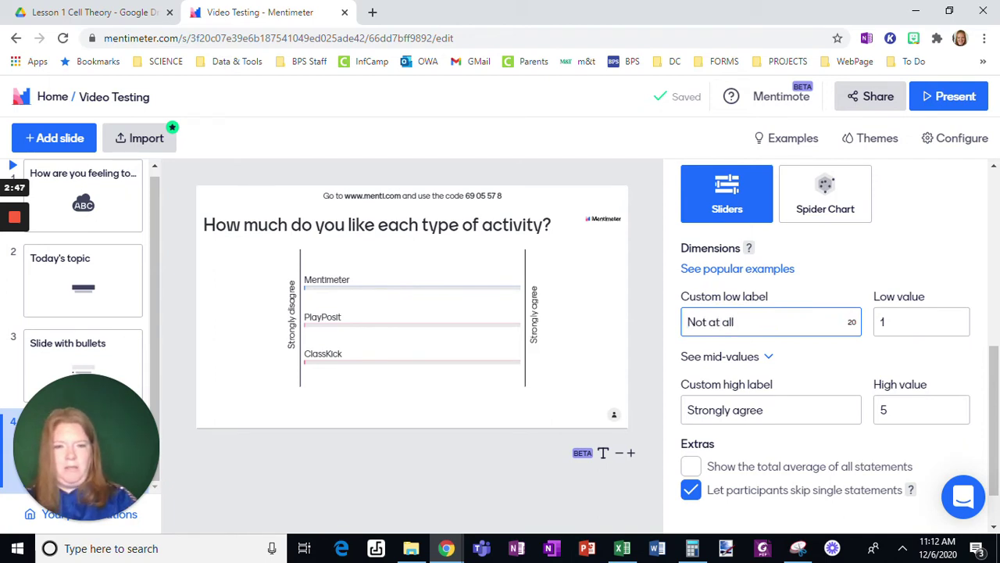
pyautogui.tripleClick(697, 408)
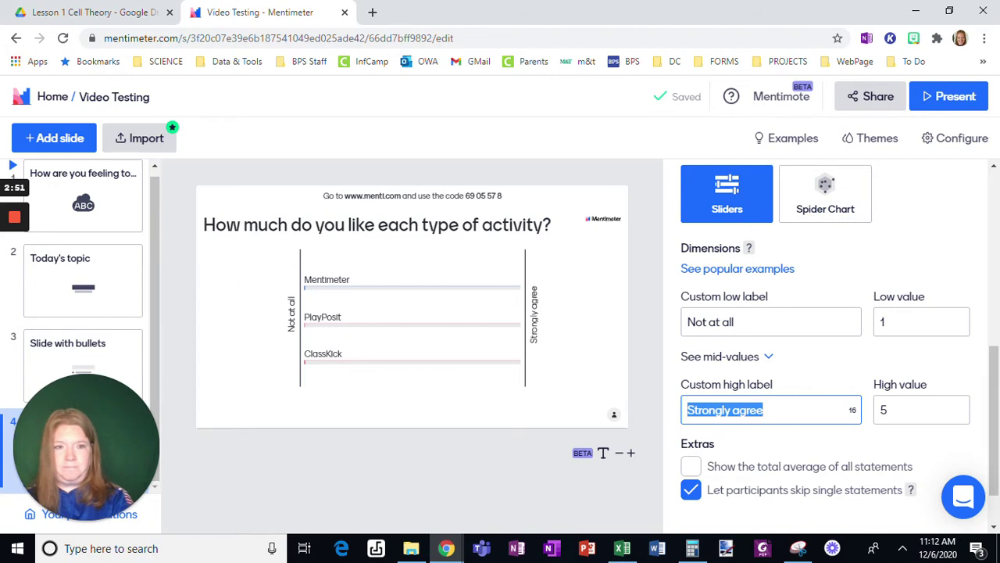
pyautogui.write("It's the b")
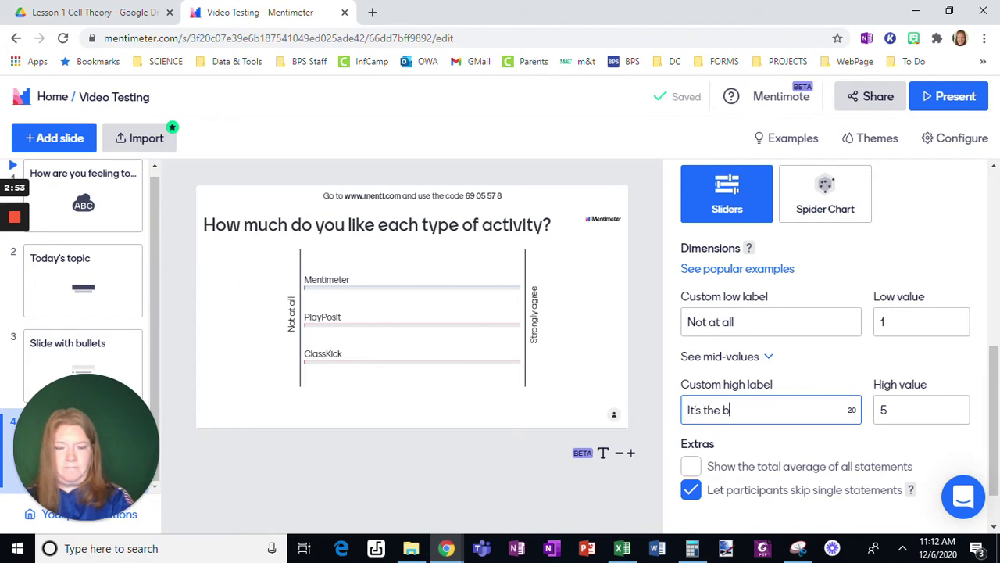
pyautogui.write('est')
pyautogui.click(706, 321)
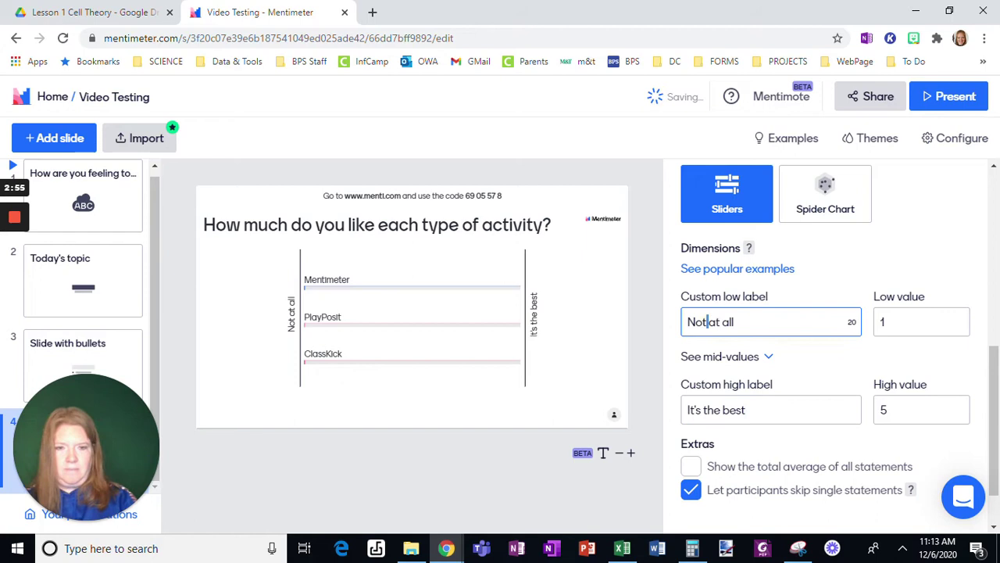
pyautogui.doubleClick(707, 322)
pyautogui.hotkey('ctrl', 'a')
pyautogui.write('I')
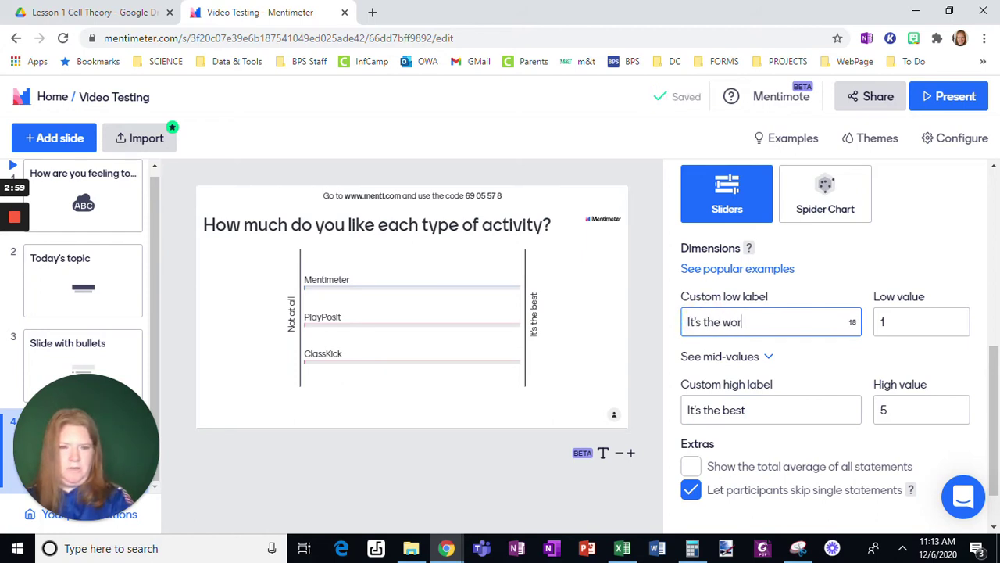
pyautogui.scroll(-1, 788, 378)
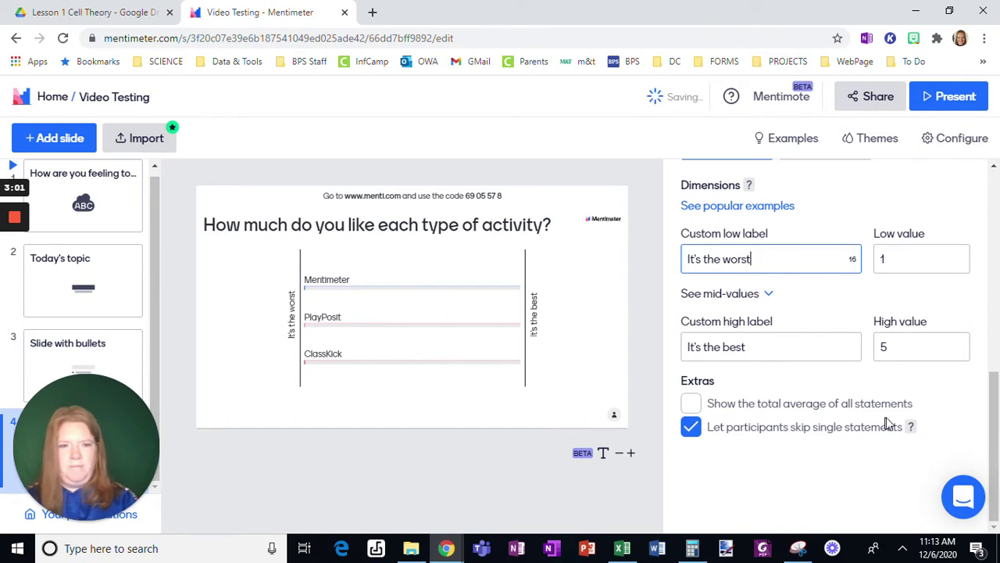
pyautogui.scroll(6, 870, 398)
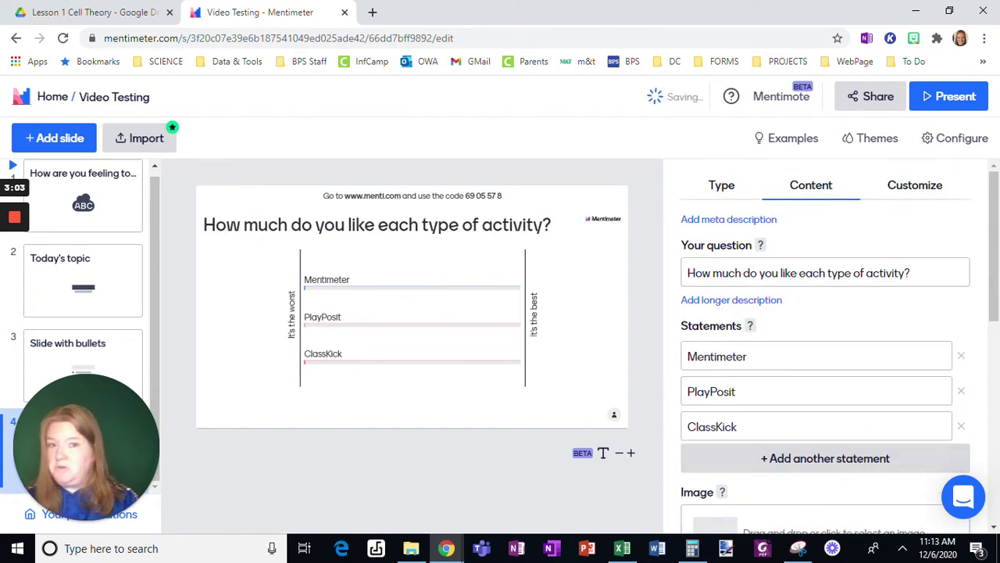
# - Add a Select Answer quiz slide asking 'How many bones in the human body?'
pyautogui.click(55, 137)
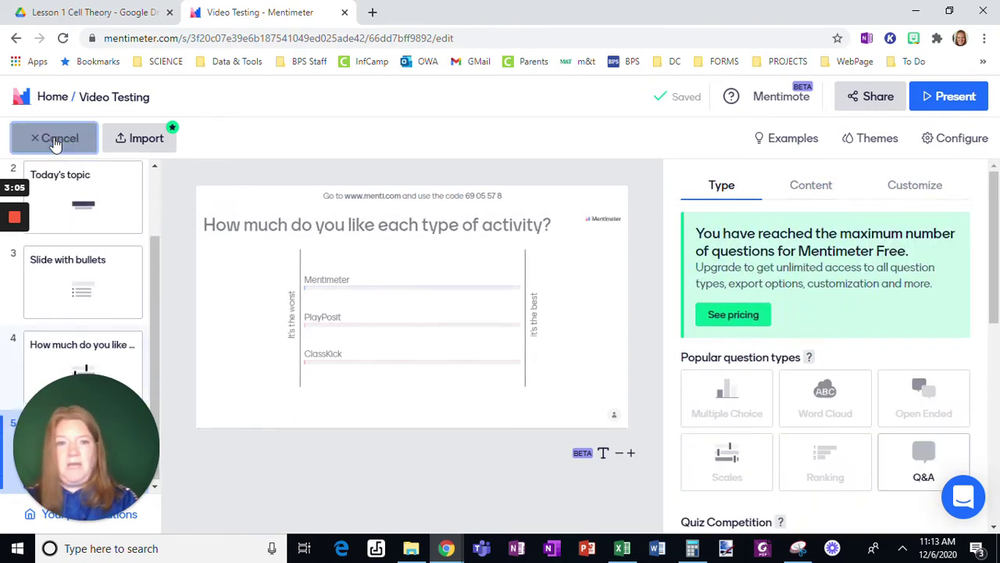
pyautogui.scroll(-1, 882, 409)
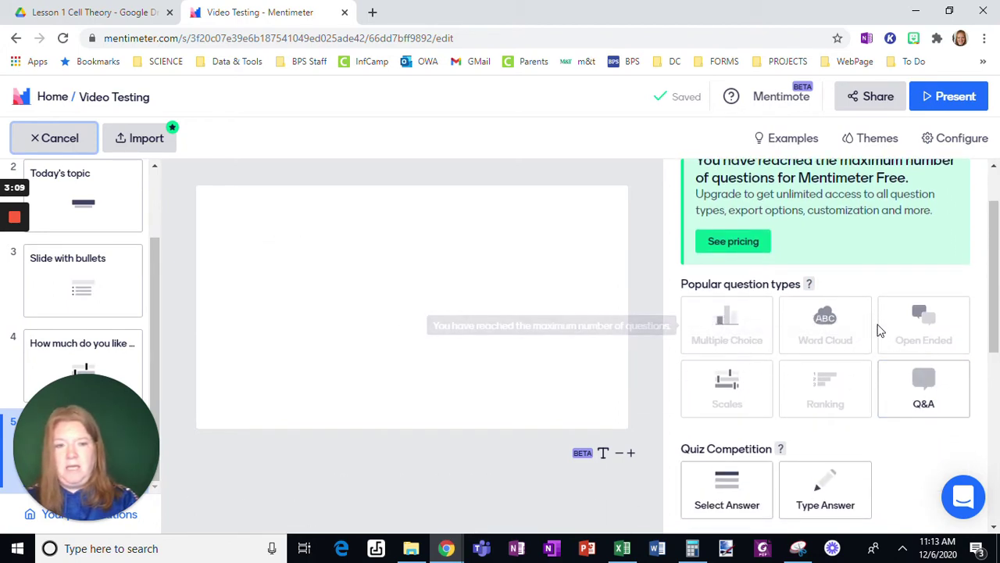
pyautogui.scroll(-3, 826, 383)
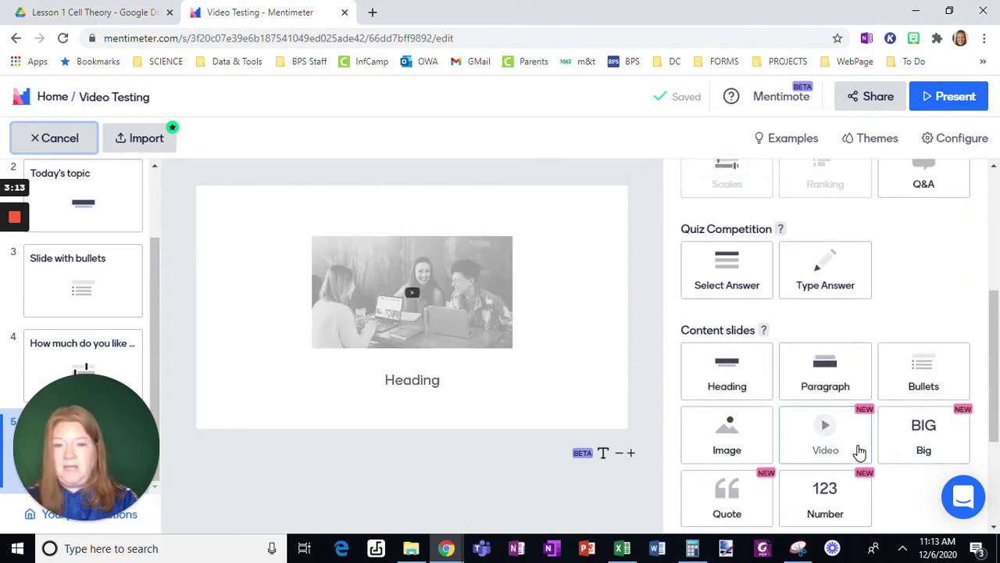
pyautogui.click(731, 283)
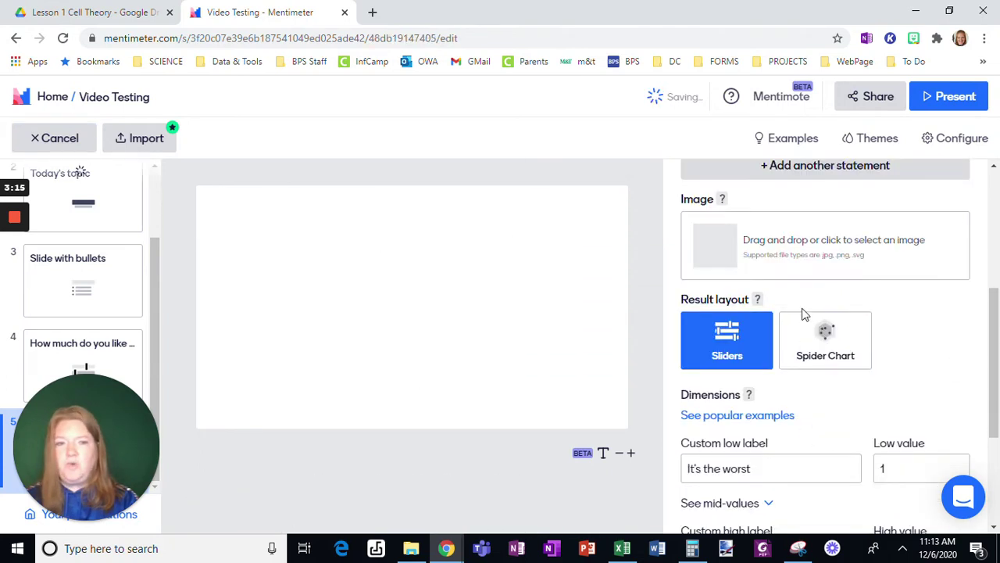
pyautogui.scroll(-1, 831, 349)
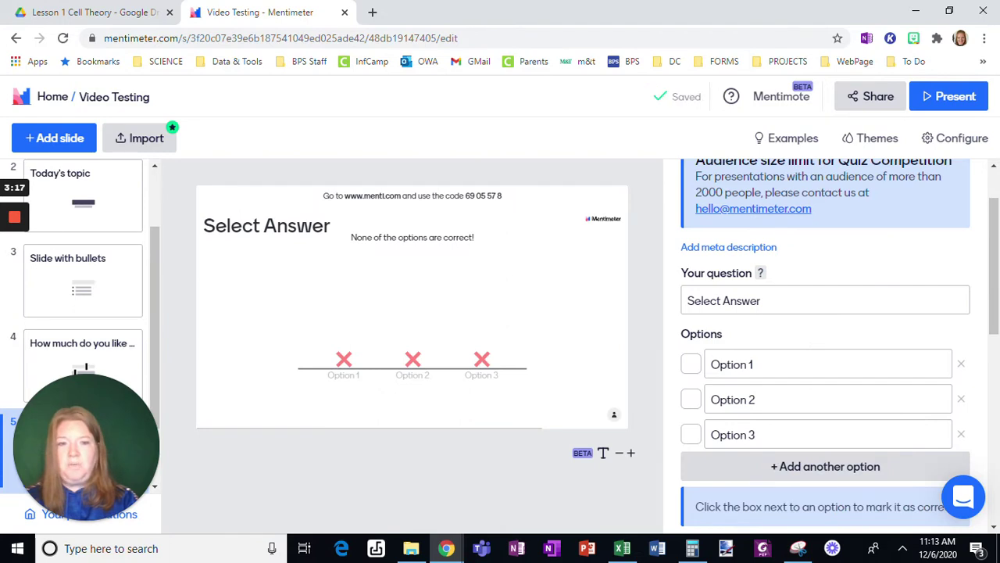
pyautogui.click(739, 302)
pyautogui.write('How ma')
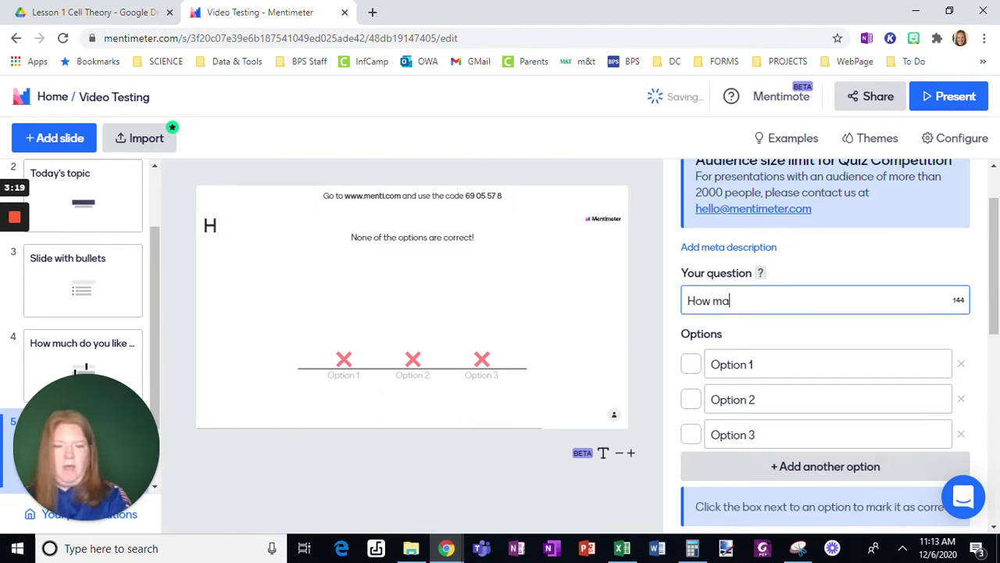
pyautogui.write('bones in the ')
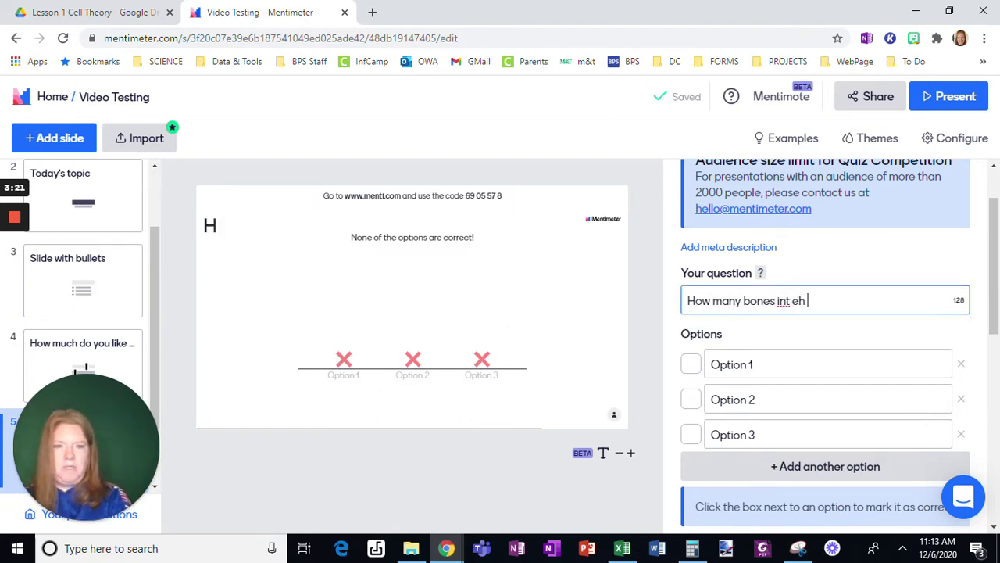
pyautogui.write('h')
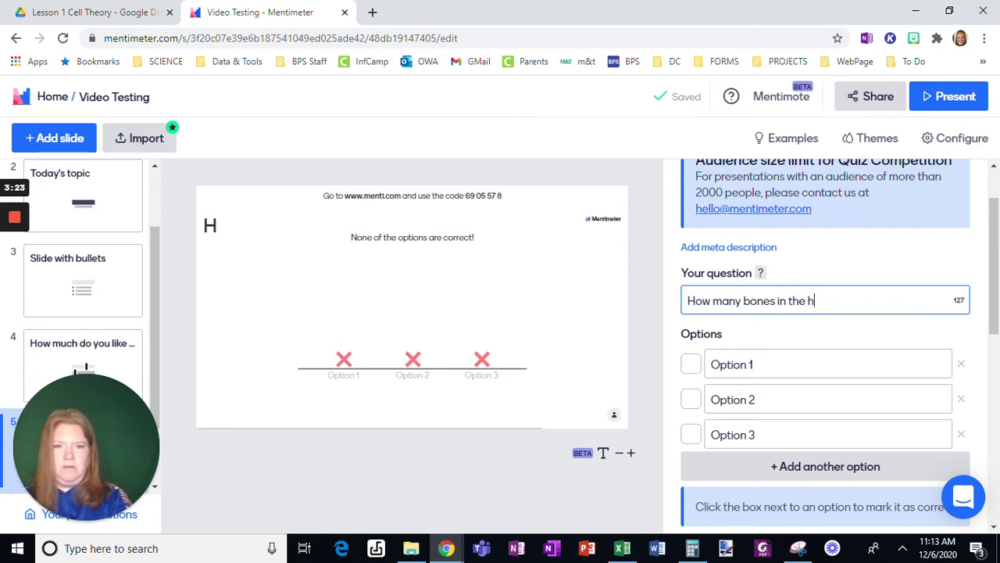
pyautogui.write('uman body?')
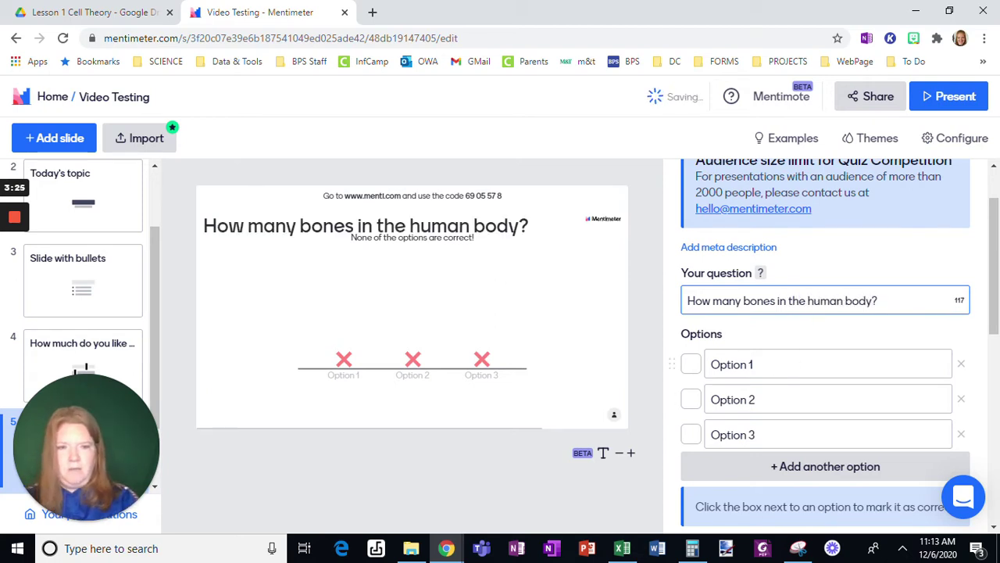
# - Enter the first answer options 203 and 206
pyautogui.click(781, 364)
pyautogui.write('203')
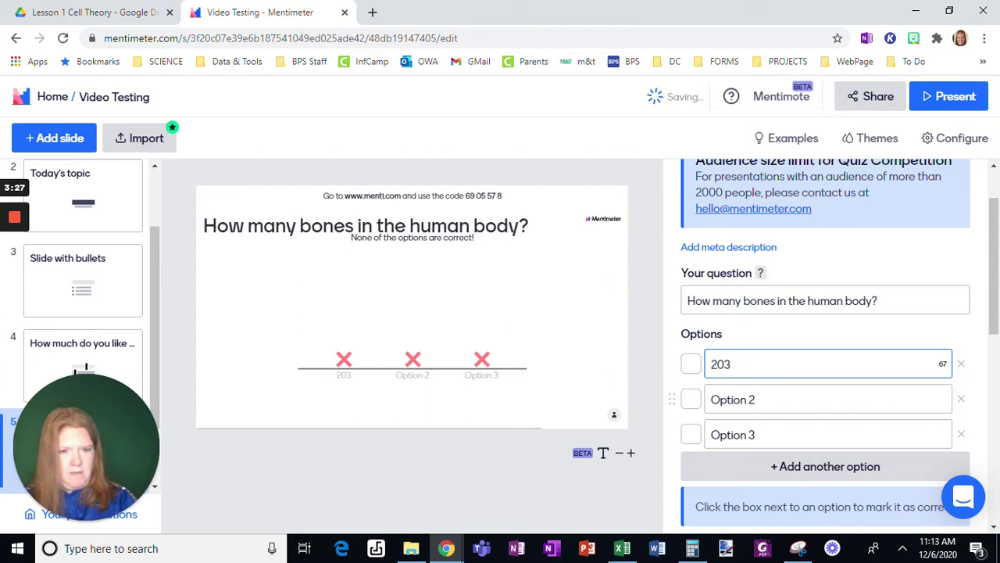
pyautogui.click(773, 399)
pyautogui.write('203')
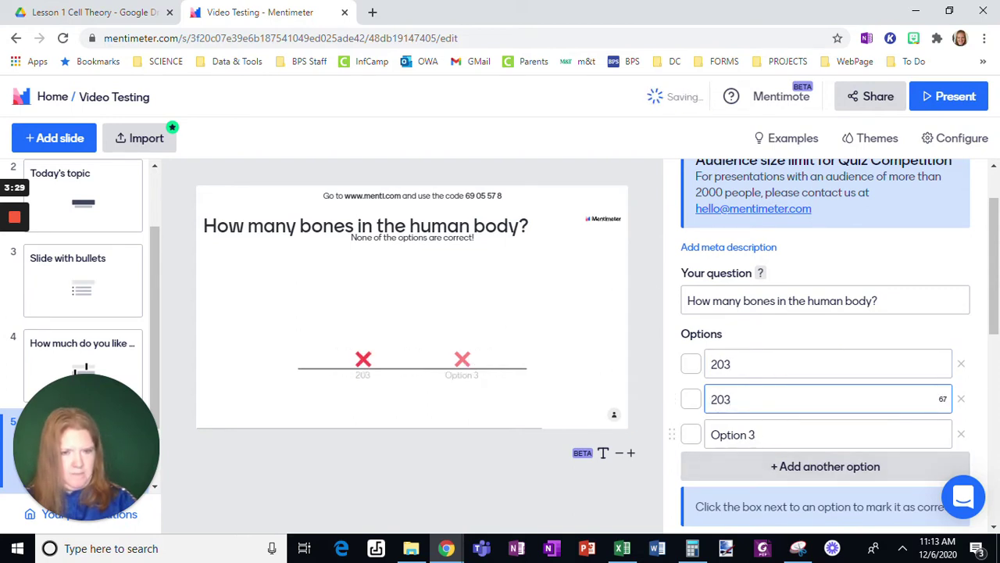
pyautogui.click(737, 432)
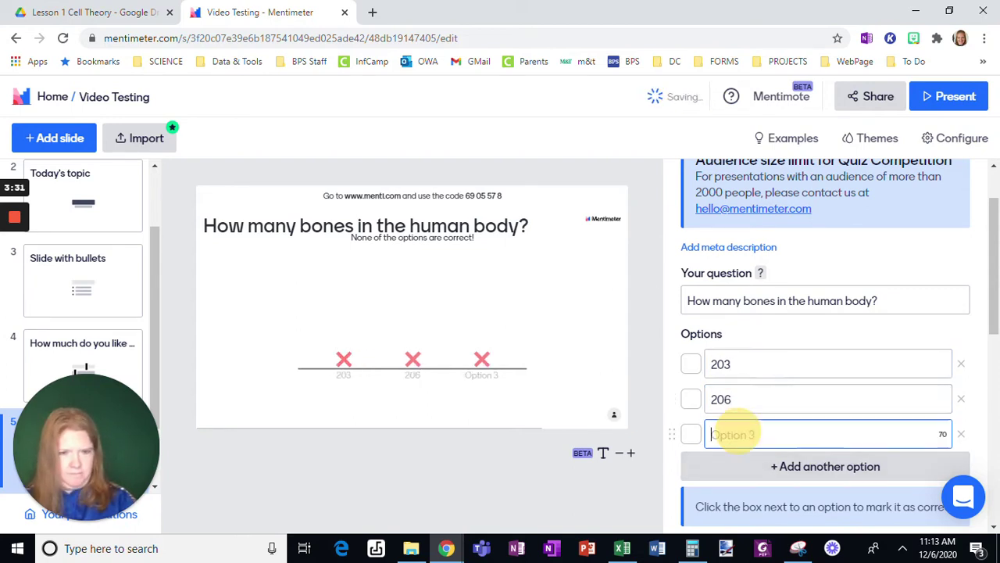
# - Enter 200 as the third option and mark 206 as the correct answer
pyautogui.write('200')
pyautogui.scroll(-2, 768, 442)
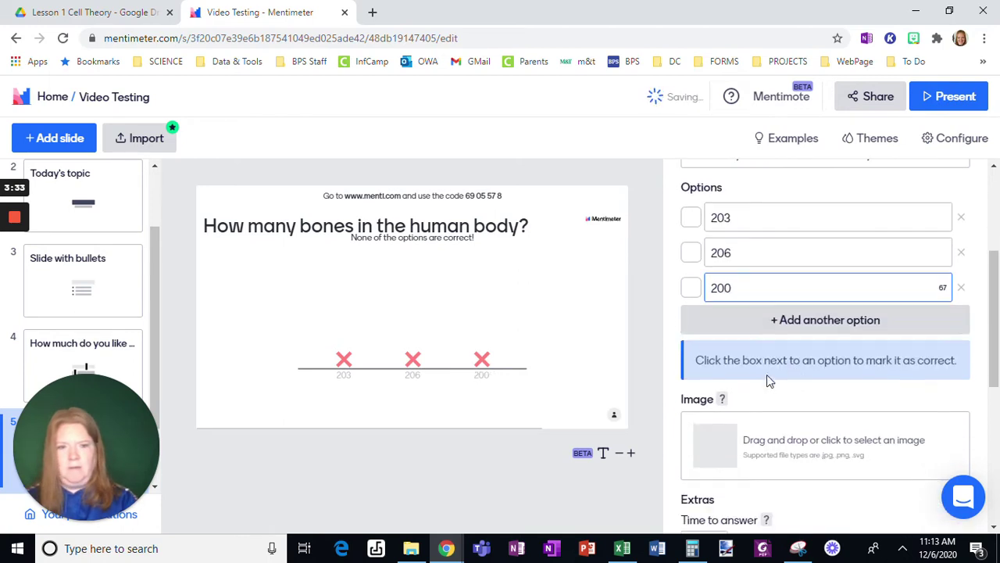
pyautogui.click(691, 252)
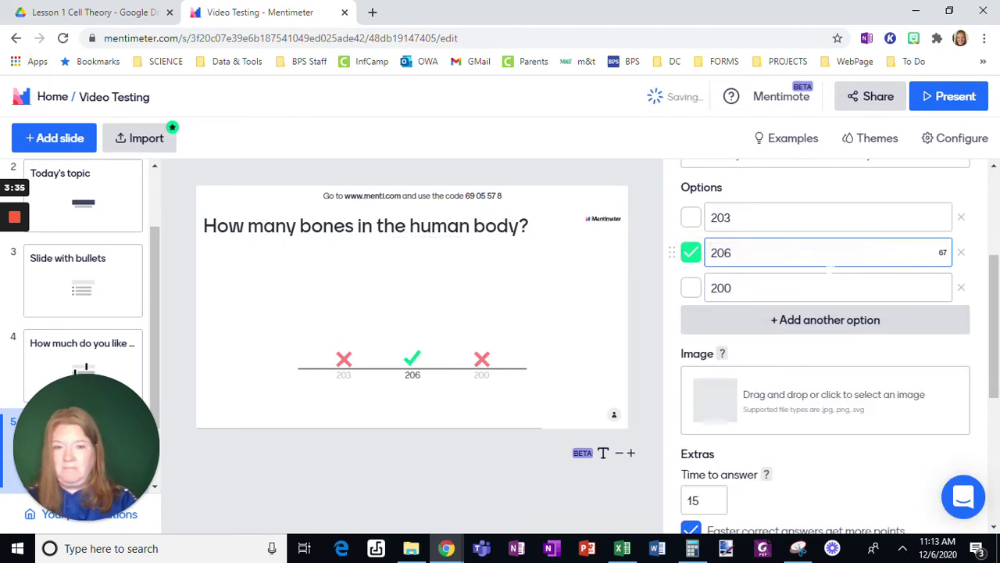
# - Choose Birdies as the quiz music
pyautogui.scroll(-2, 717, 372)
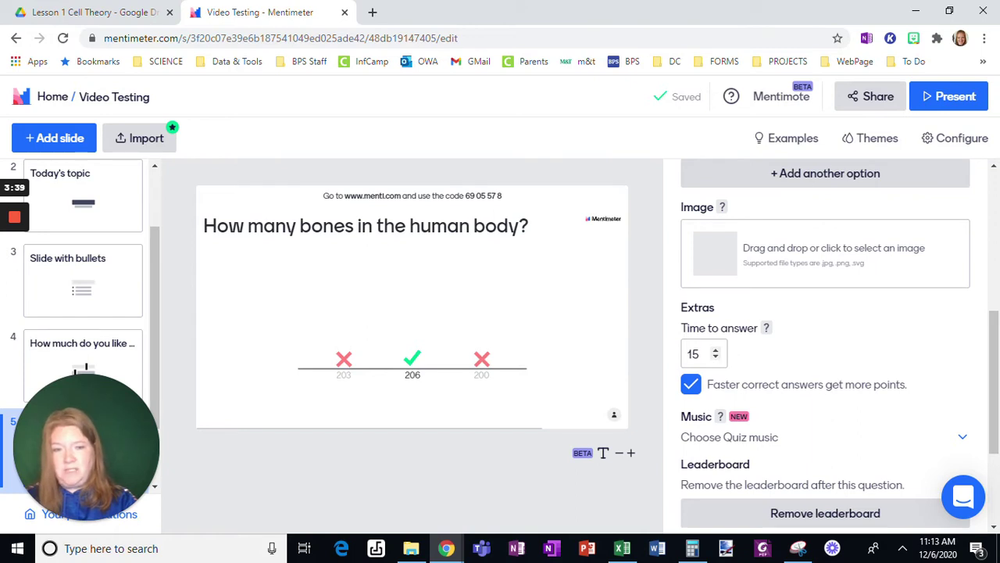
pyautogui.scroll(-2, 777, 371)
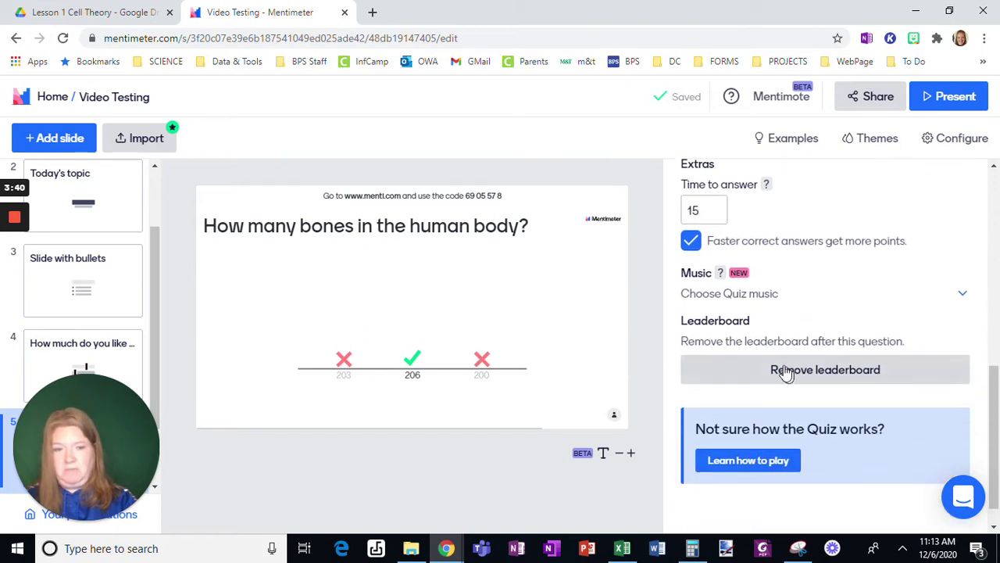
pyautogui.click(808, 291)
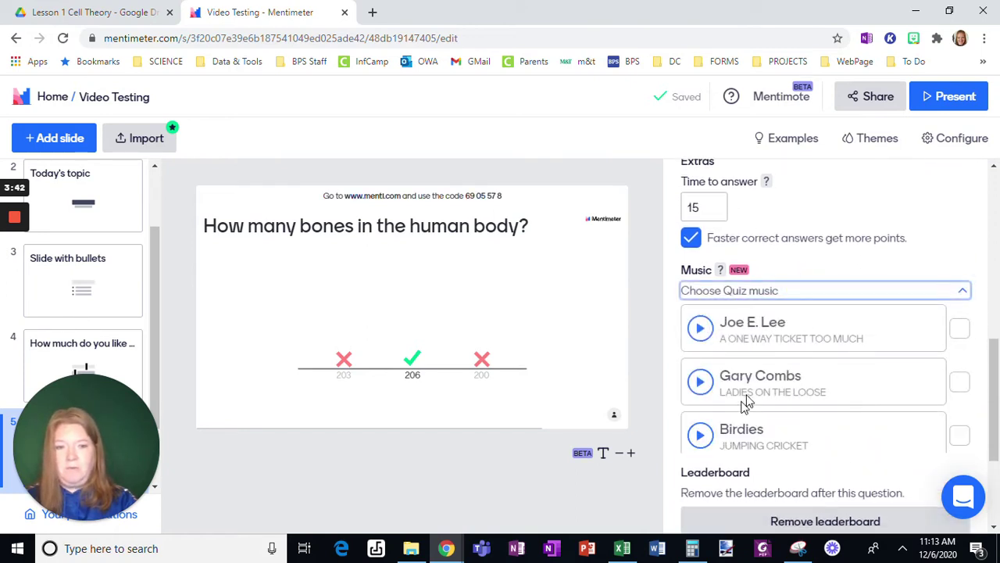
pyautogui.click(960, 433)
pyautogui.click(898, 291)
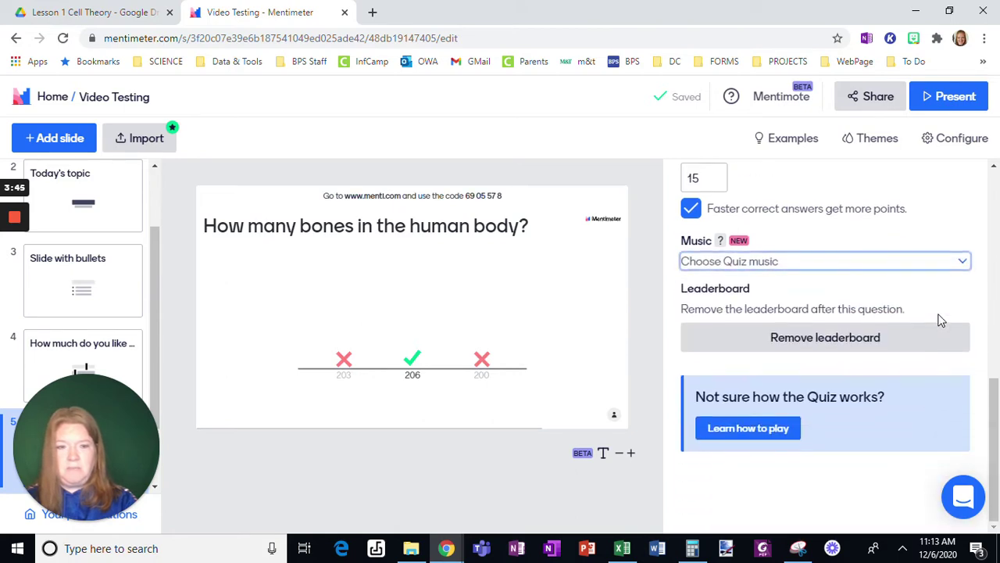
pyautogui.scroll(10, 933, 349)
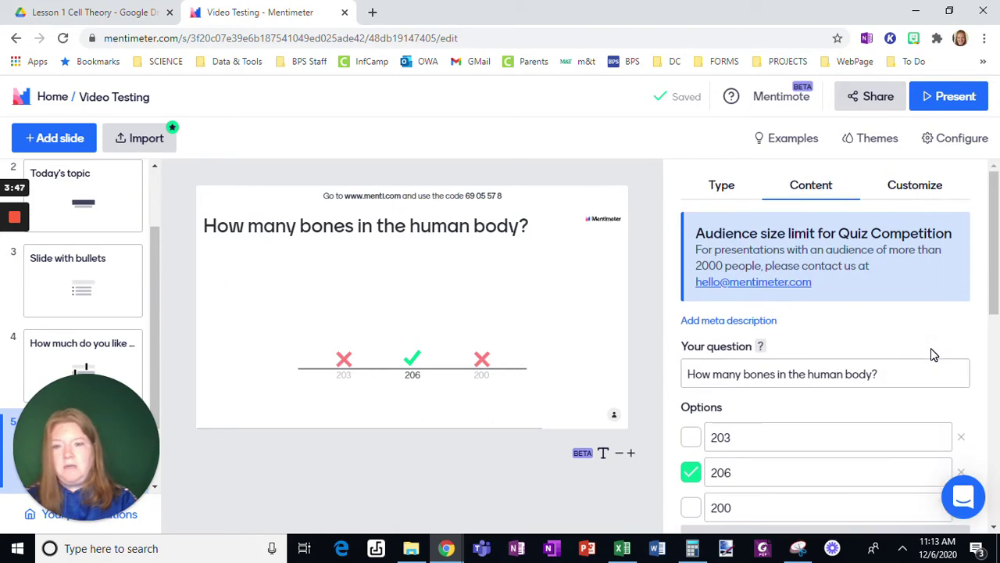
pyautogui.click(36, 139)
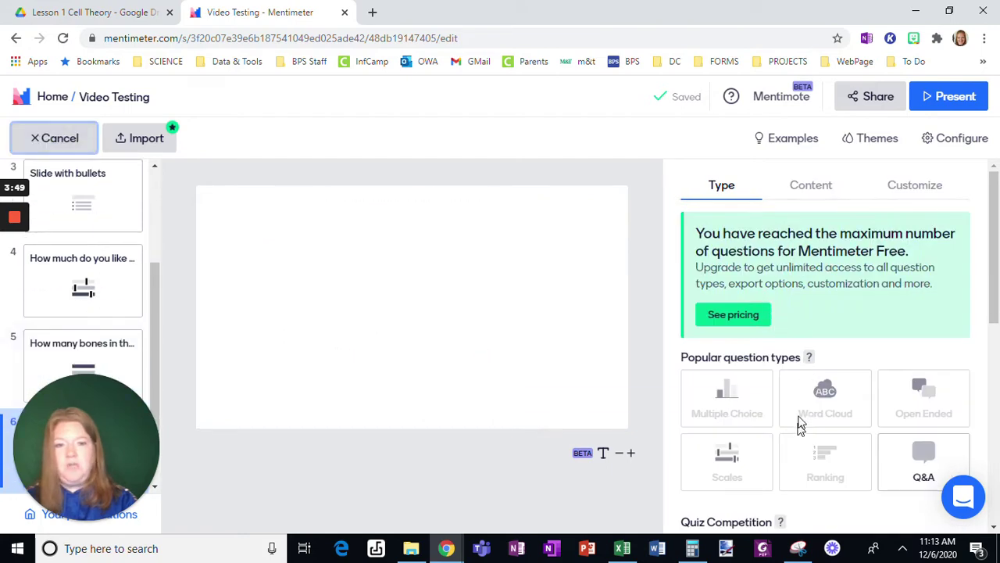
pyautogui.scroll(-4, 799, 424)
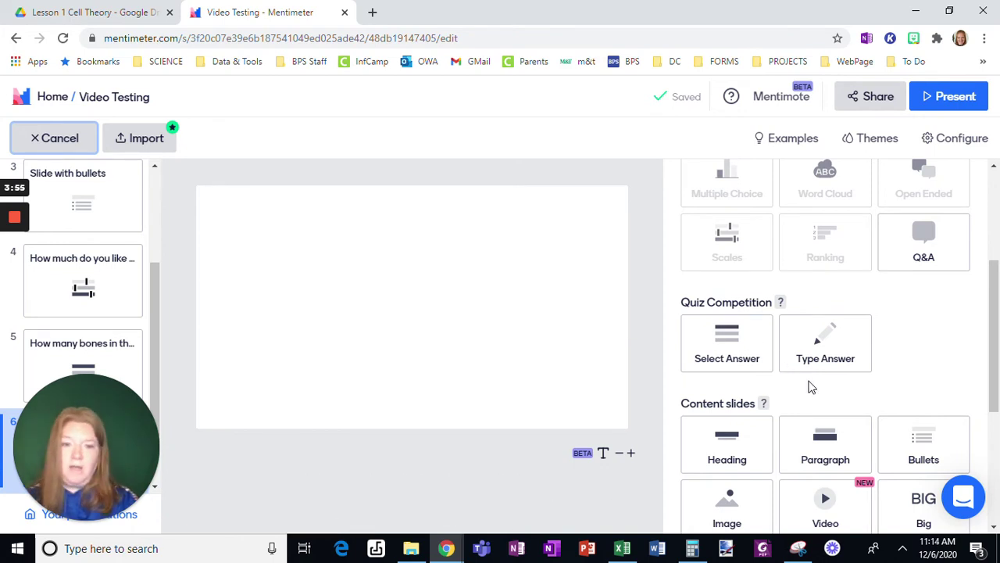
pyautogui.scroll(-3, 808, 383)
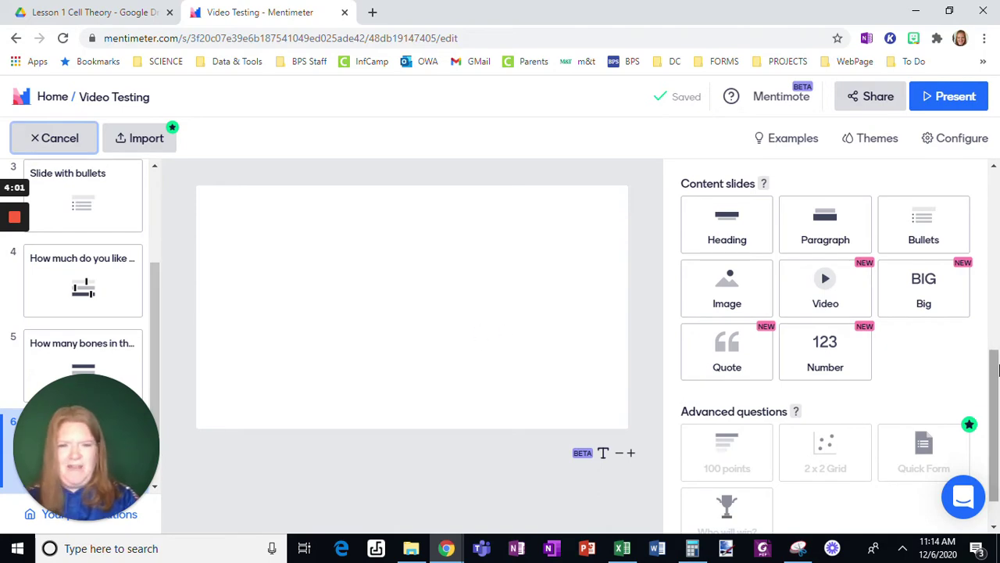
pyautogui.moveTo(994, 425); pyautogui.dragTo(994, 248)
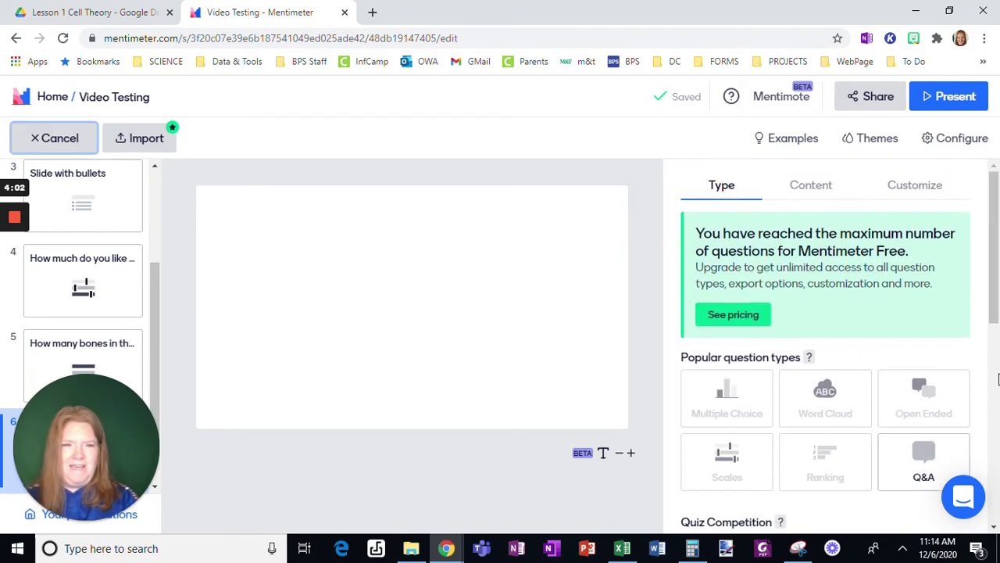
# - Copy the audience voting link and load it in a new browser tab
pyautogui.click(867, 107)
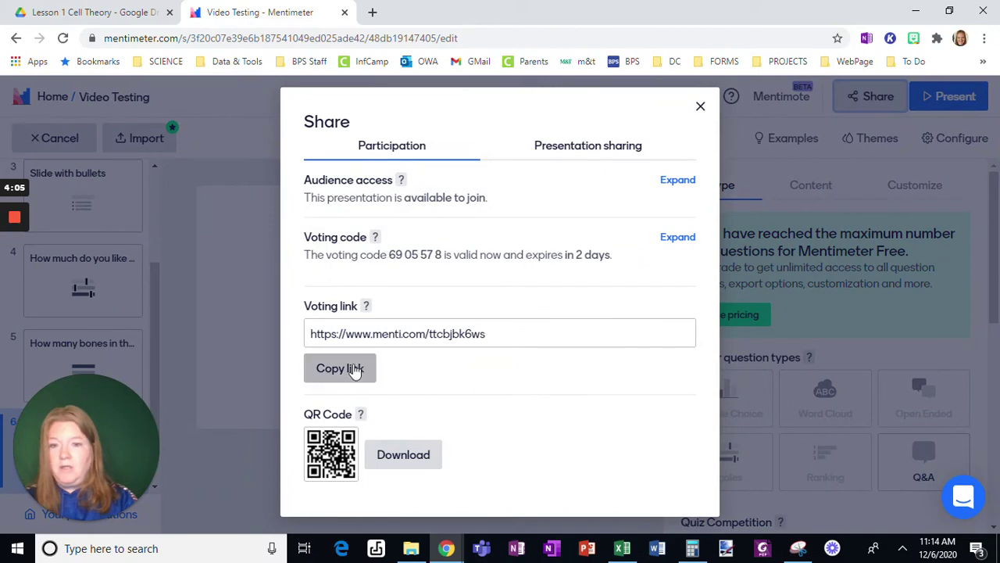
pyautogui.click(354, 370)
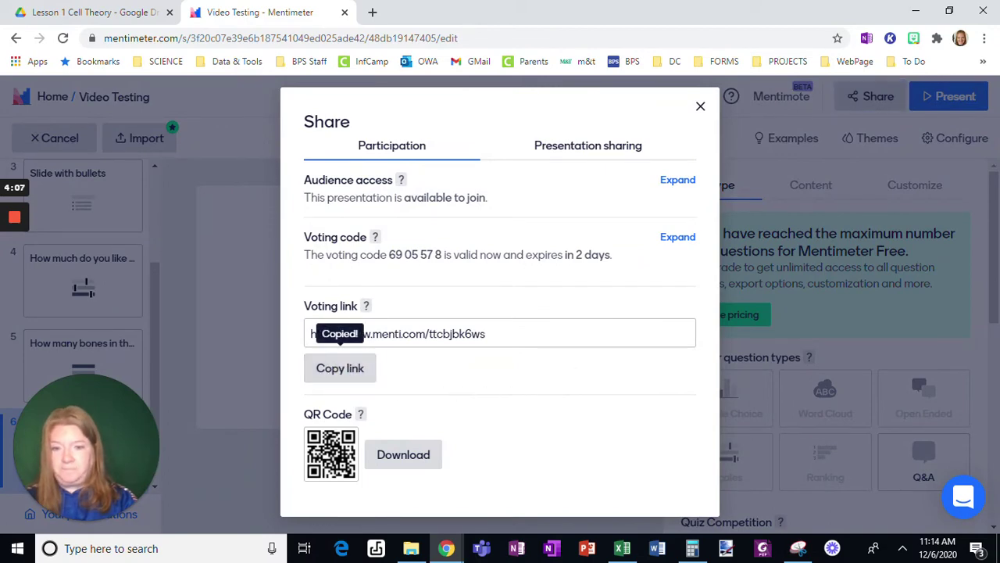
pyautogui.click(372, 12)
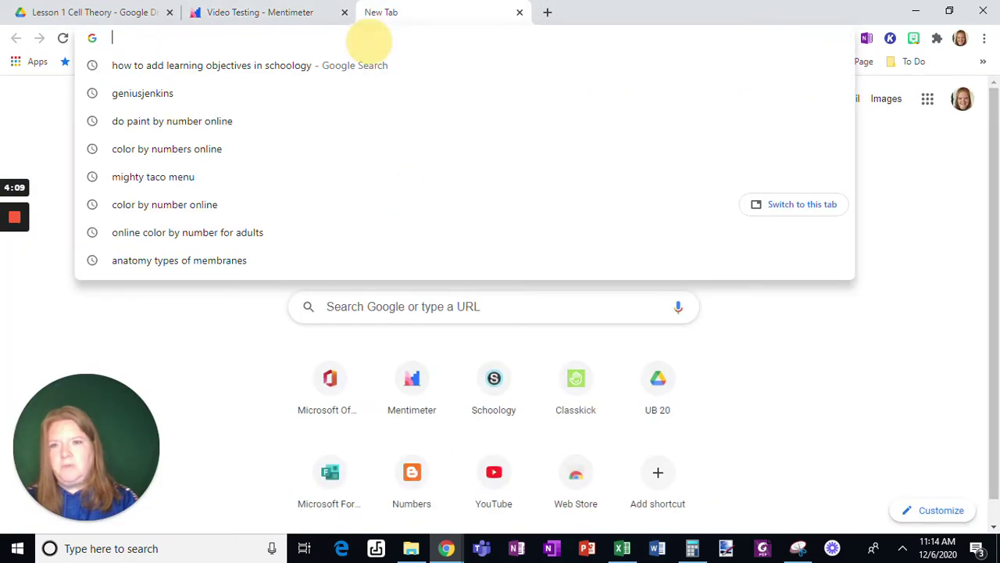
pyautogui.hotkey('ctrl', 'v')
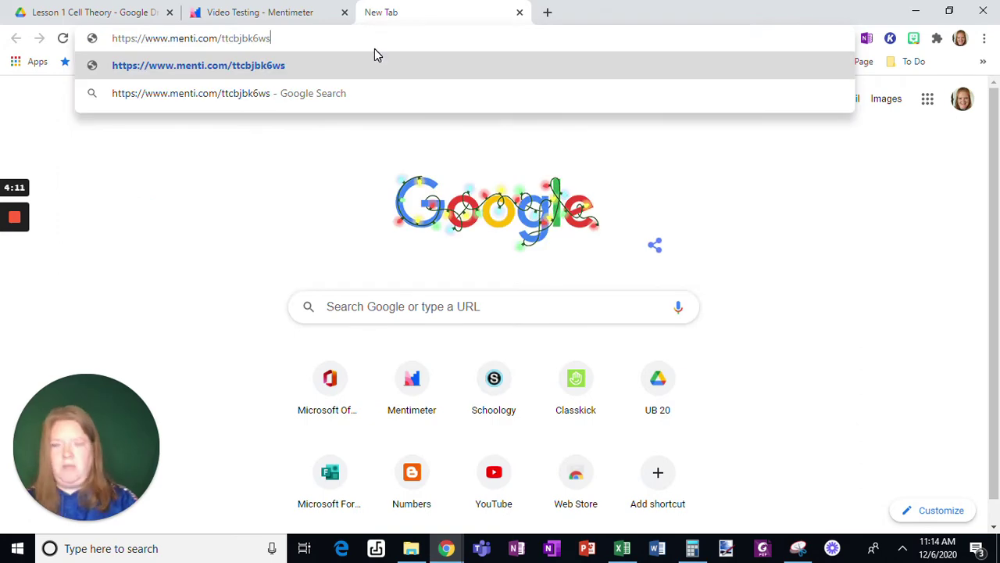
pyautogui.press('Return')
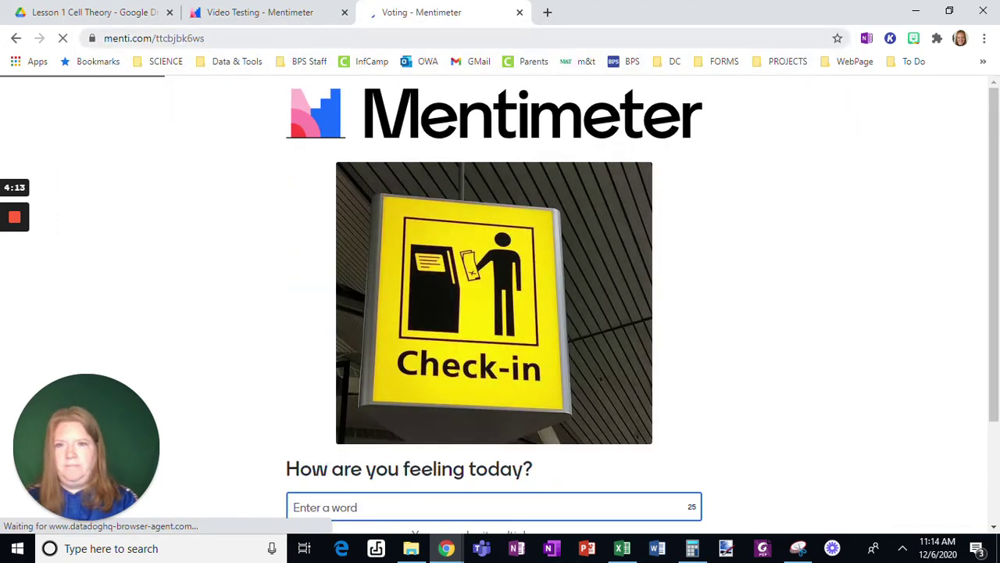
# - Close the sharing details and start presenting Video Testing outside full screen
pyautogui.click(272, 12)
pyautogui.click(701, 107)
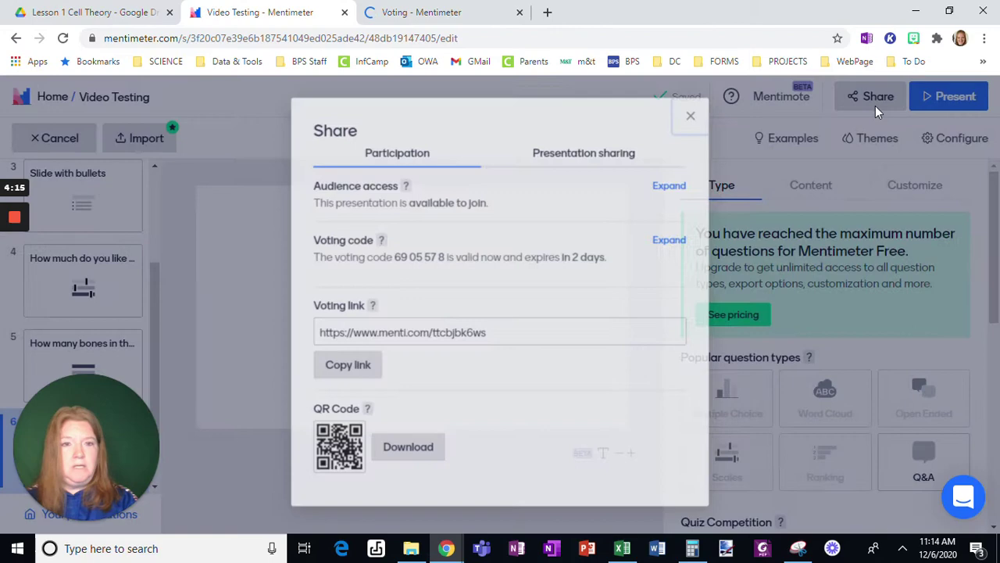
pyautogui.click(930, 100)
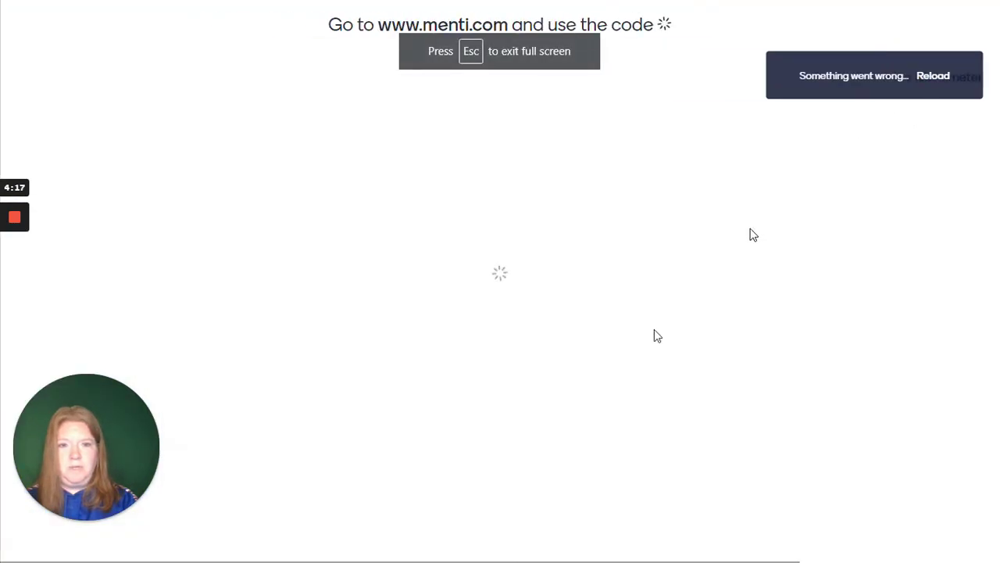
pyautogui.press('Escape')
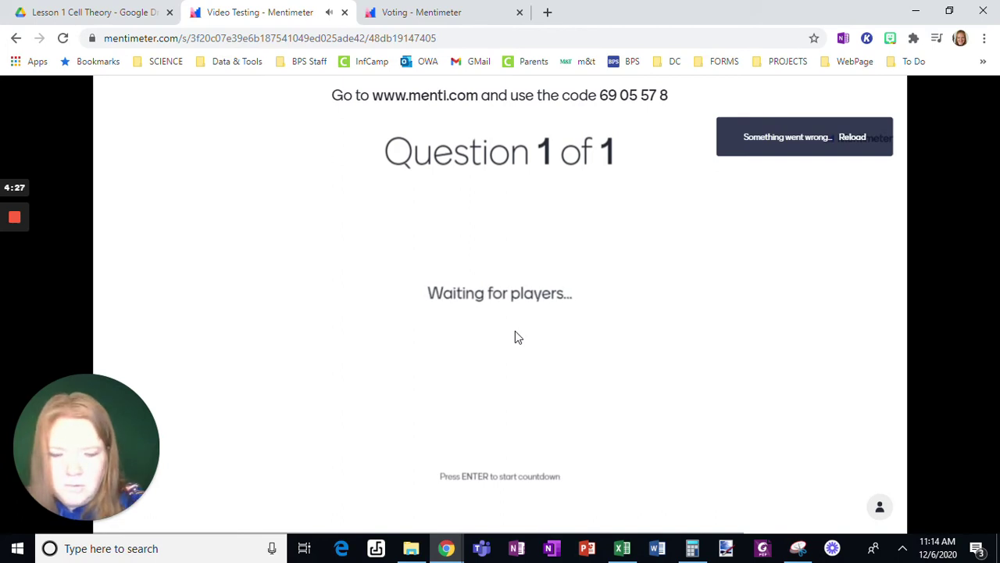
# - Glance at the audience voting page, then go back to the 'How are you feeling today?' slide
pyautogui.press('XF86AudioLowerVolume')
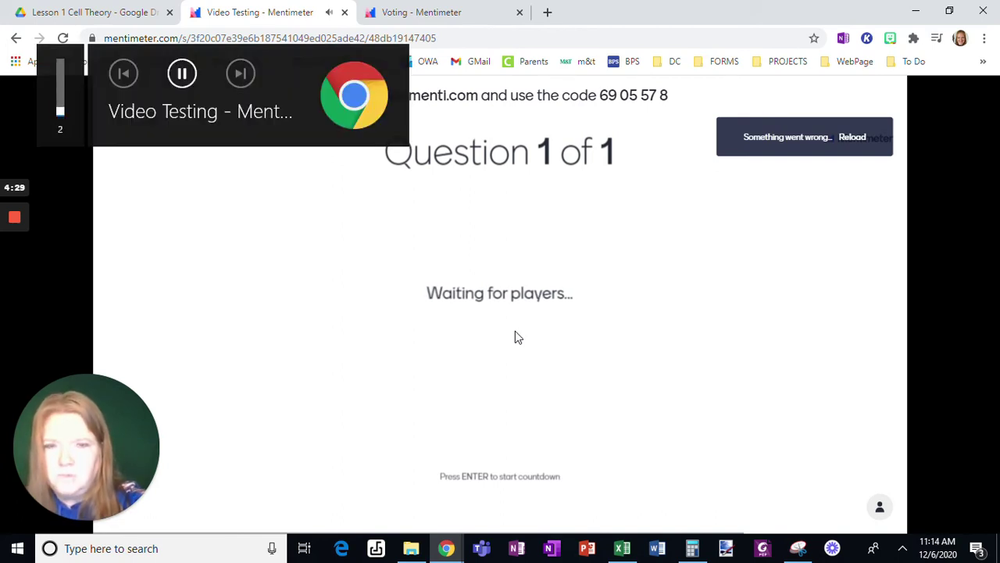
pyautogui.click(395, 18)
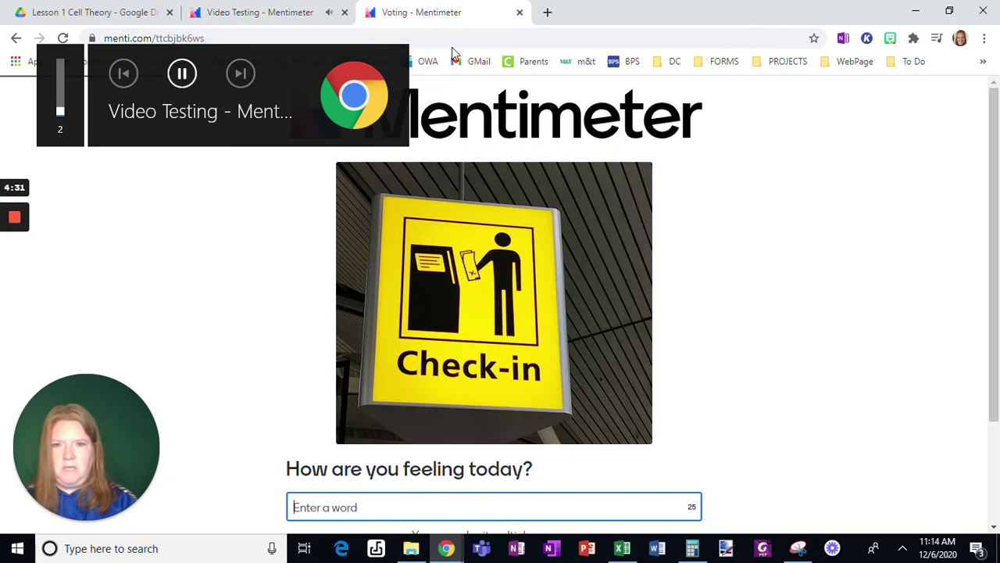
pyautogui.click(268, 12)
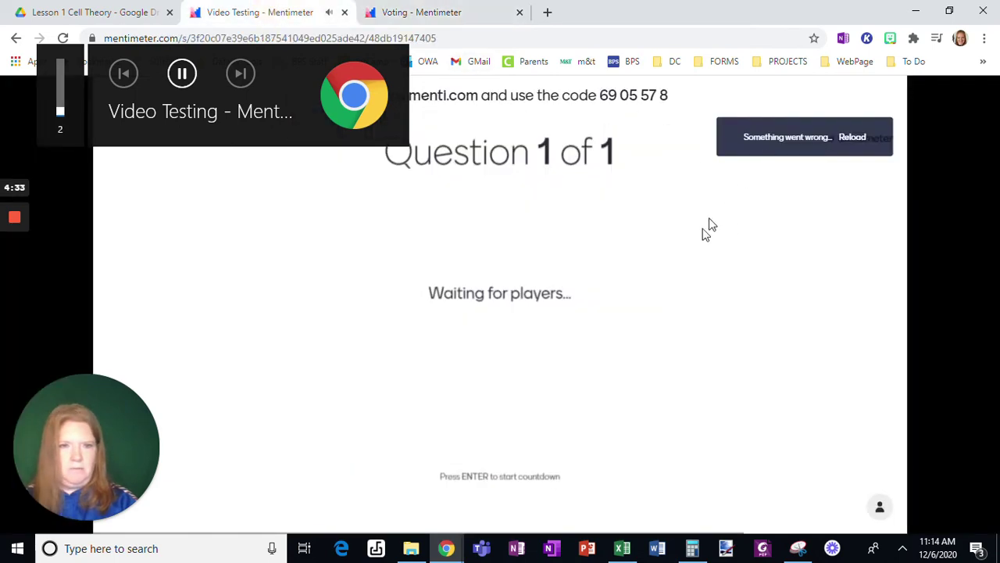
pyautogui.moveTo(105, 464)
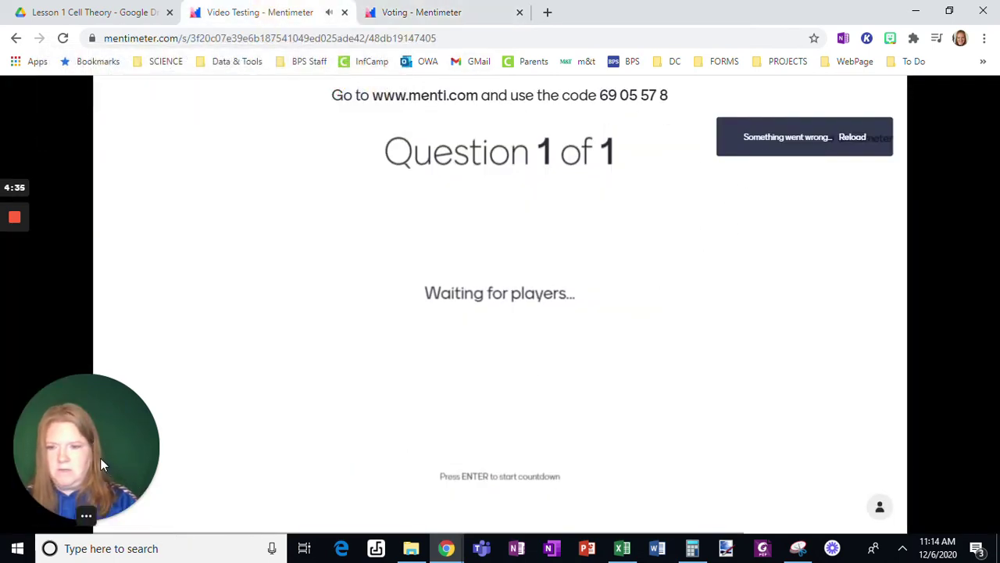
pyautogui.moveTo(105, 464); pyautogui.dragTo(736, 478)
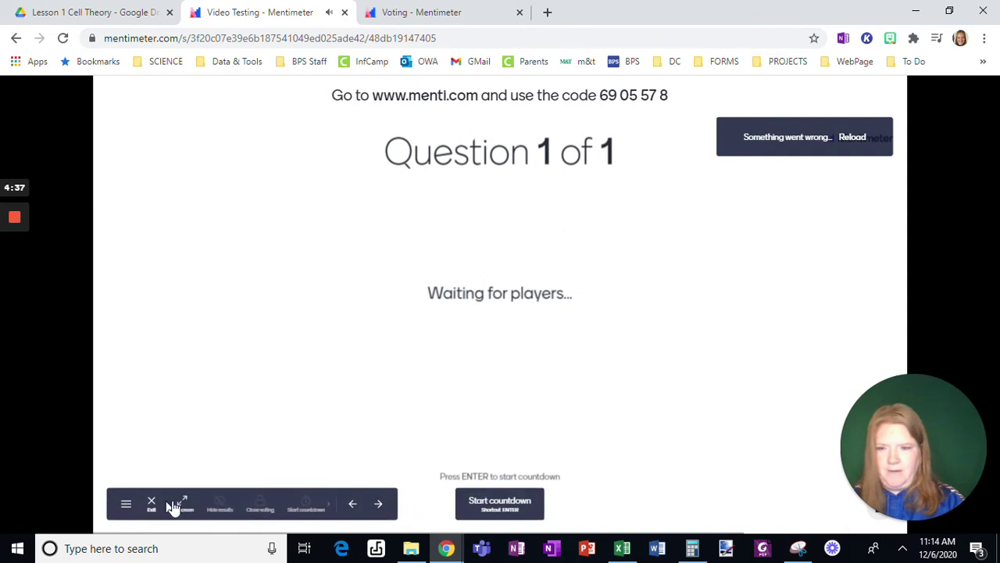
pyautogui.click(354, 504)
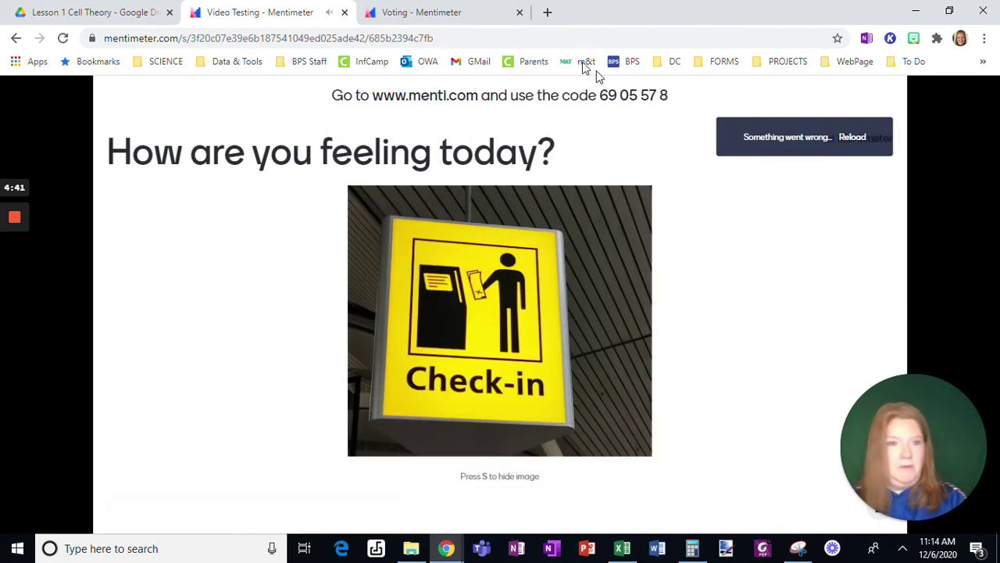
# - On the audience voting page, submit 'okay' as the first feeling
pyautogui.click(437, 11)
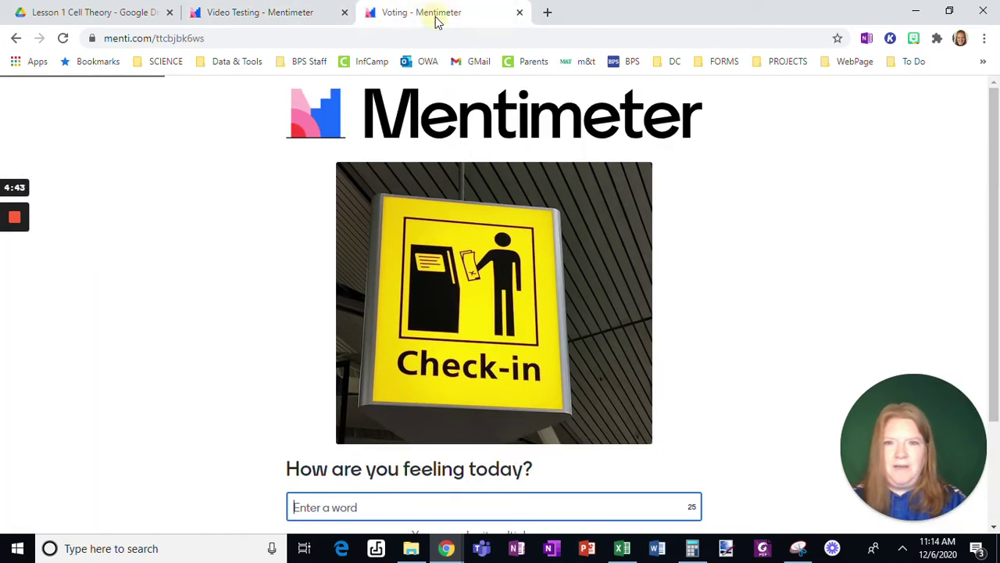
pyautogui.press('XF86AudioLowerVolume')
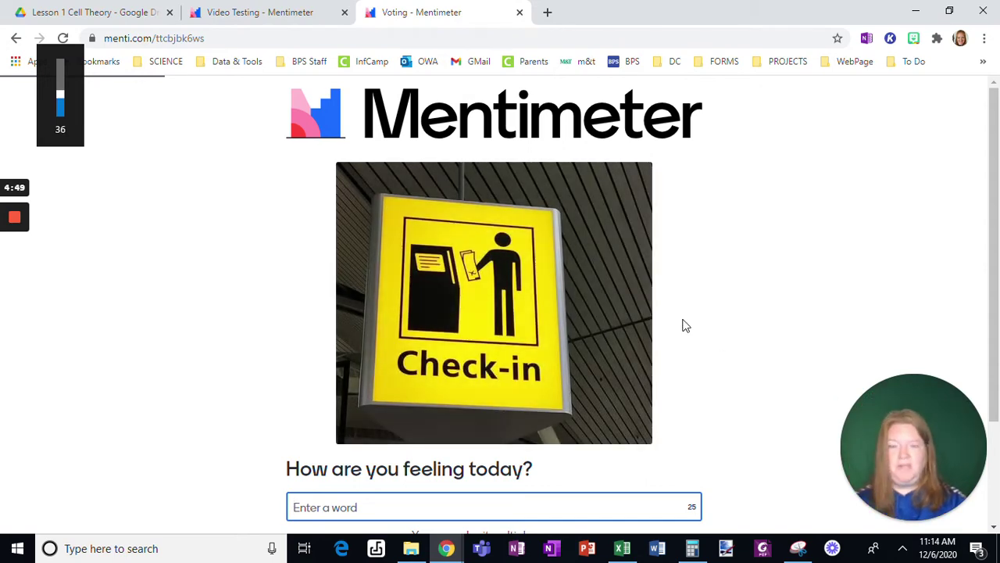
pyautogui.scroll(-1, 525, 475)
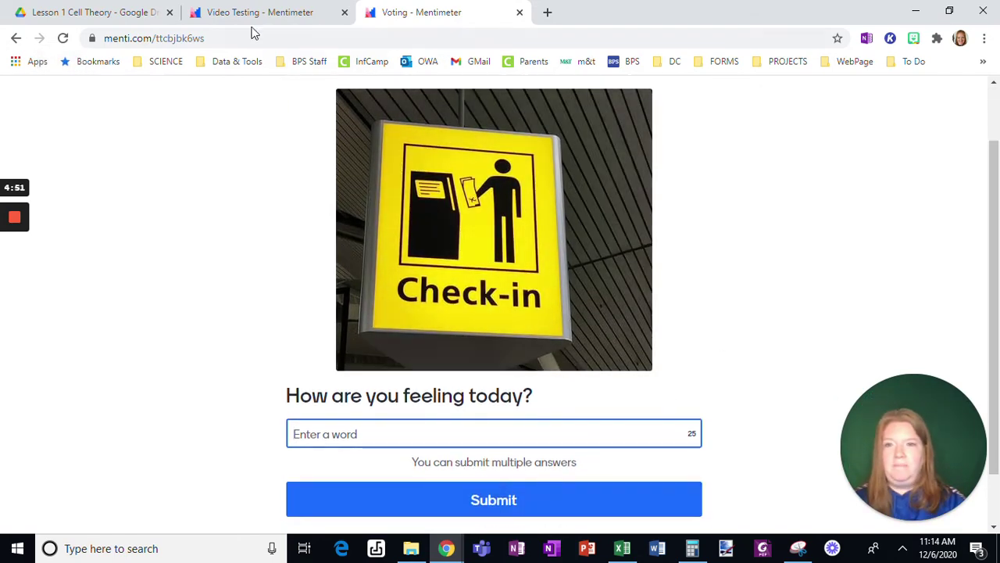
pyautogui.click(250, 16)
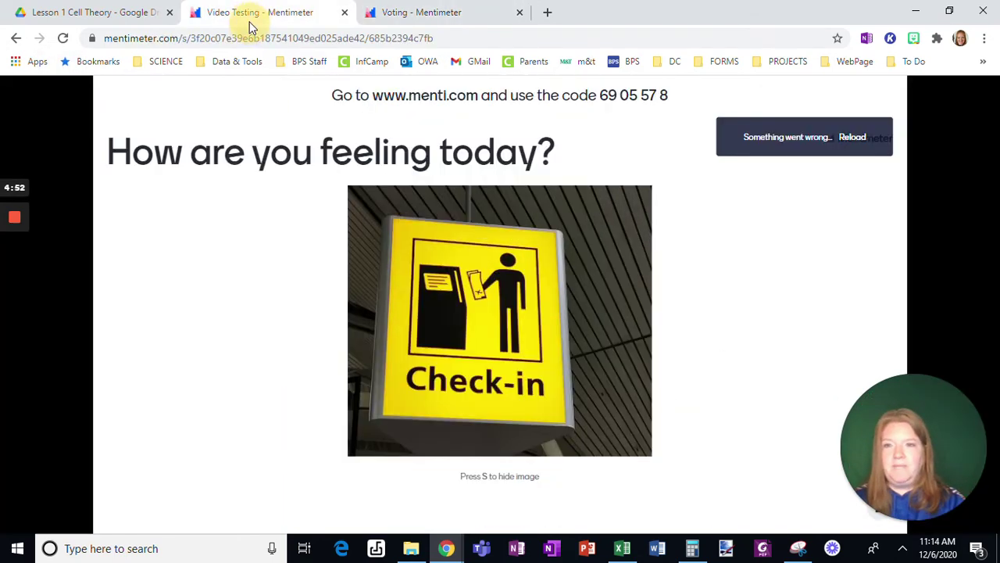
pyautogui.click(436, 20)
pyautogui.write('o')
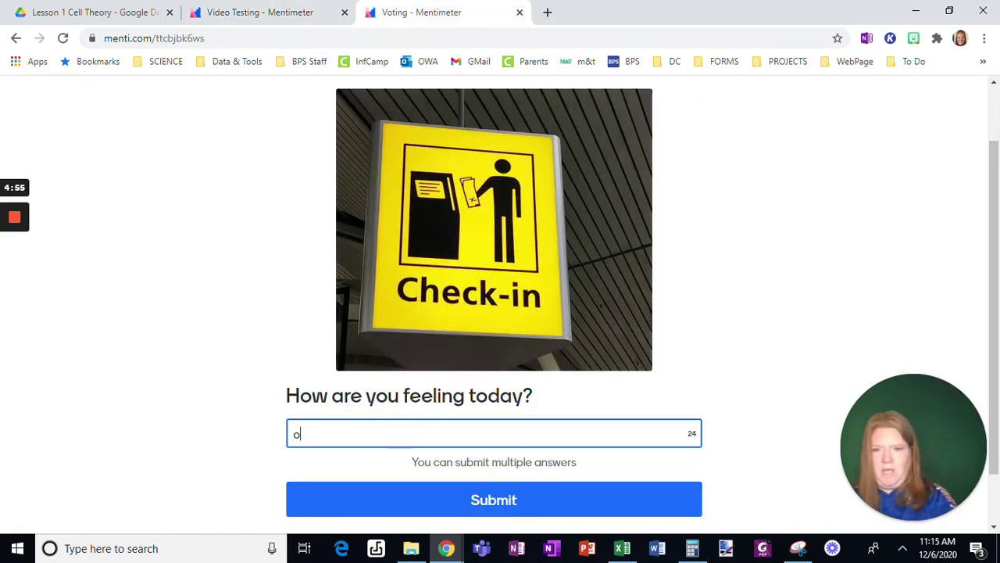
pyautogui.write('kay')
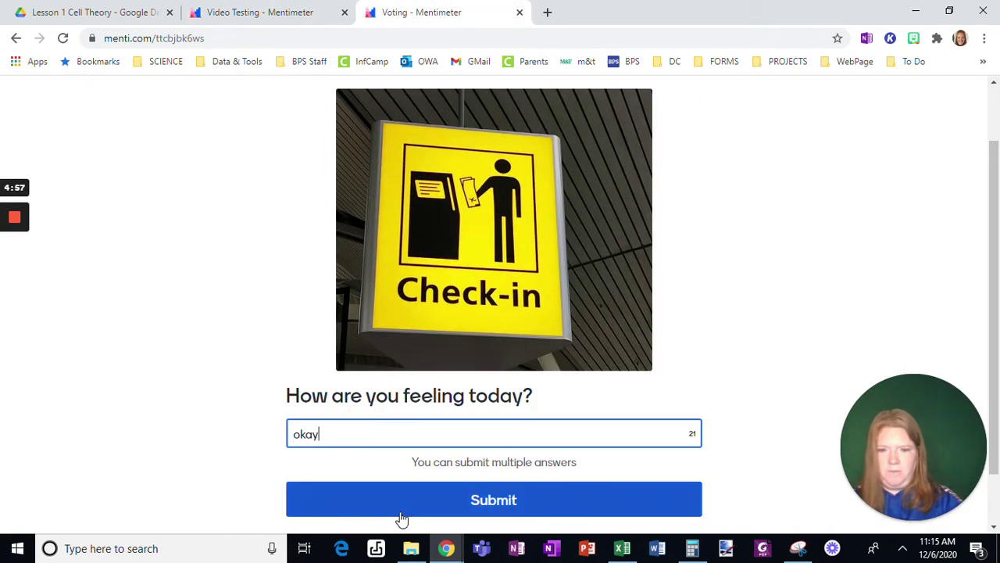
pyautogui.click(401, 509)
# - Submit 'fine' and 'Tired' as further answers
pyautogui.click(373, 431)
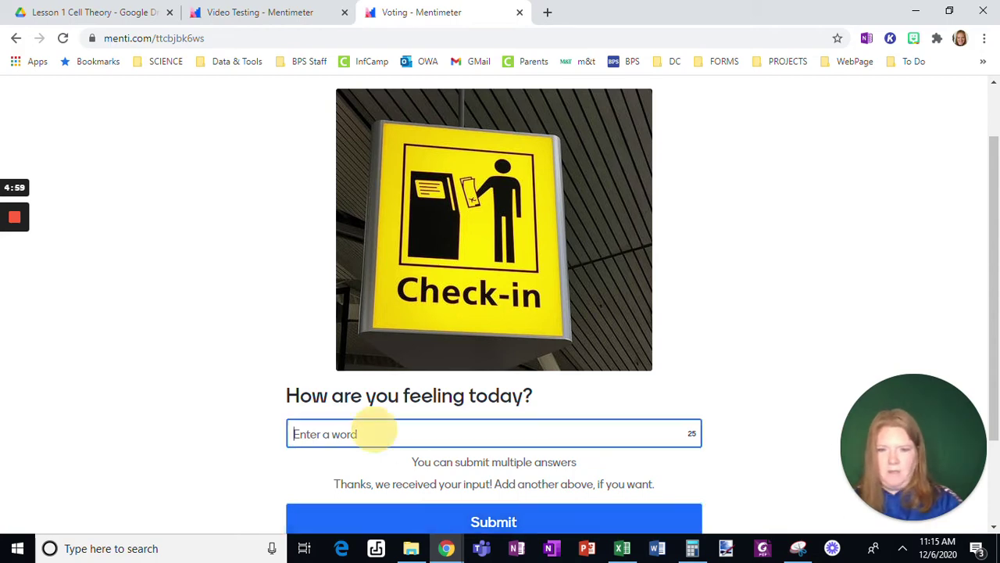
pyautogui.write('fom')
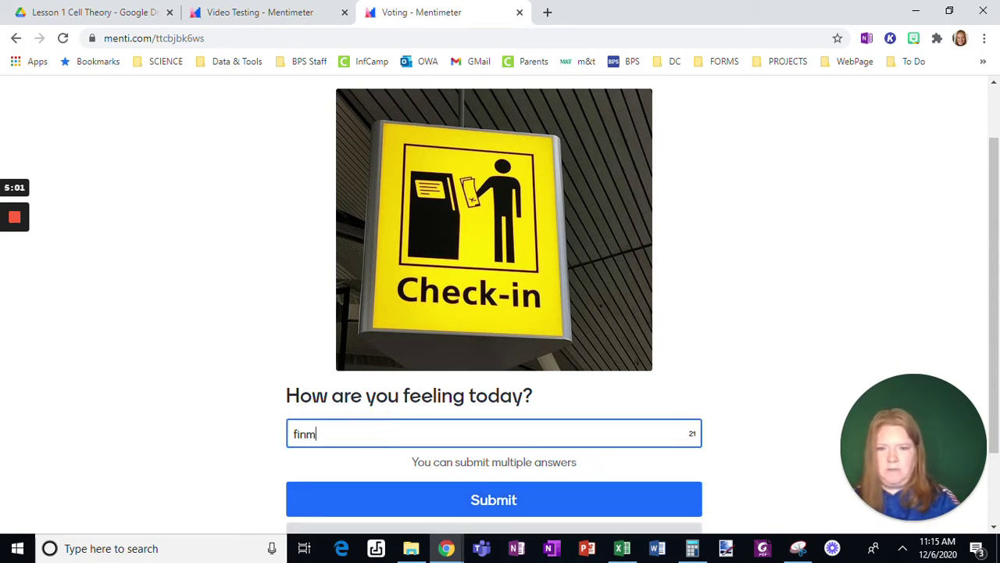
pyautogui.write('e')
pyautogui.click(458, 497)
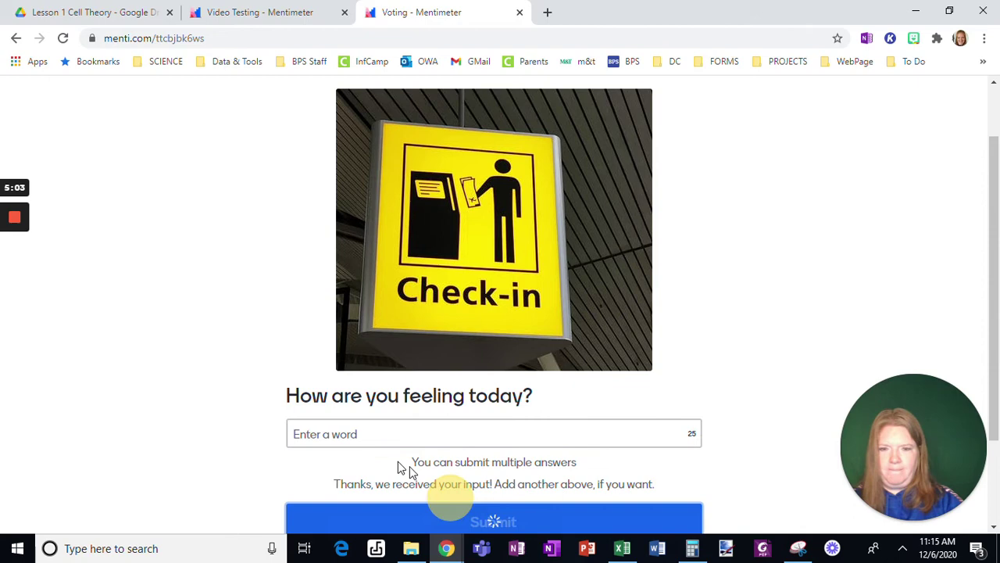
pyautogui.write('Tired')
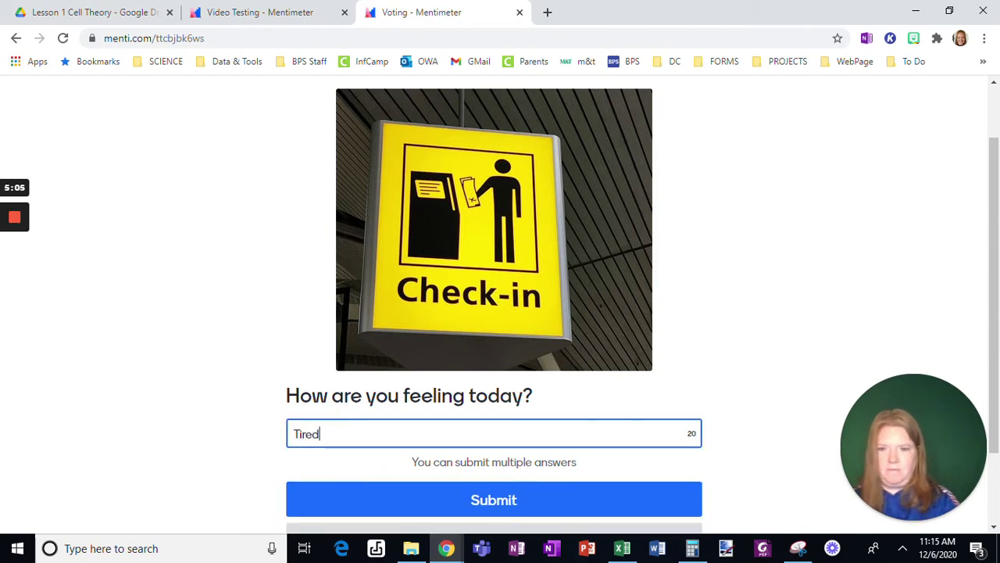
pyautogui.click(428, 503)
# - Submit 'okay' again and 'great', then return to the running presentation
pyautogui.click(368, 434)
pyautogui.write('oka')
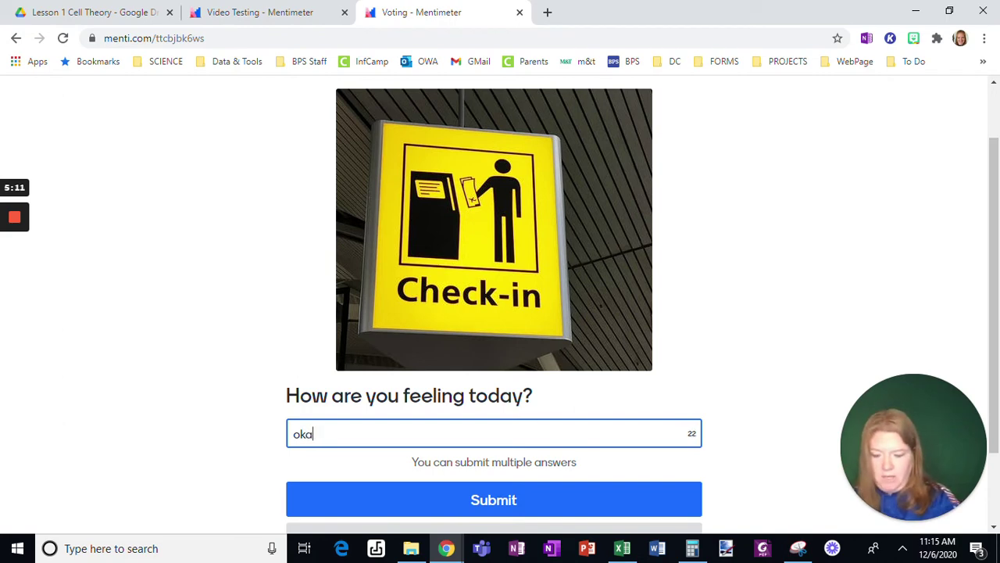
pyautogui.write('y')
pyautogui.click(383, 504)
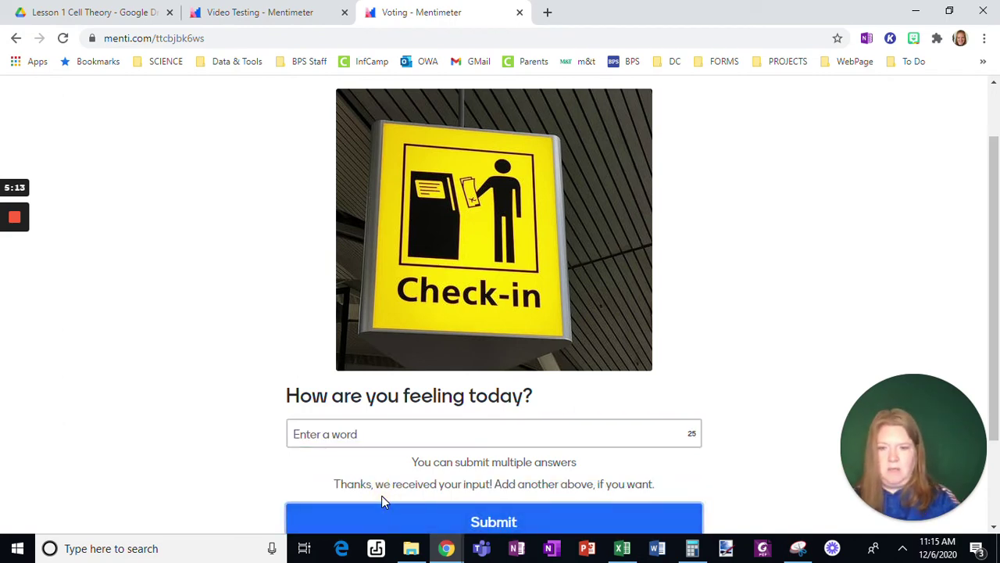
pyautogui.click(357, 436)
pyautogui.write('great')
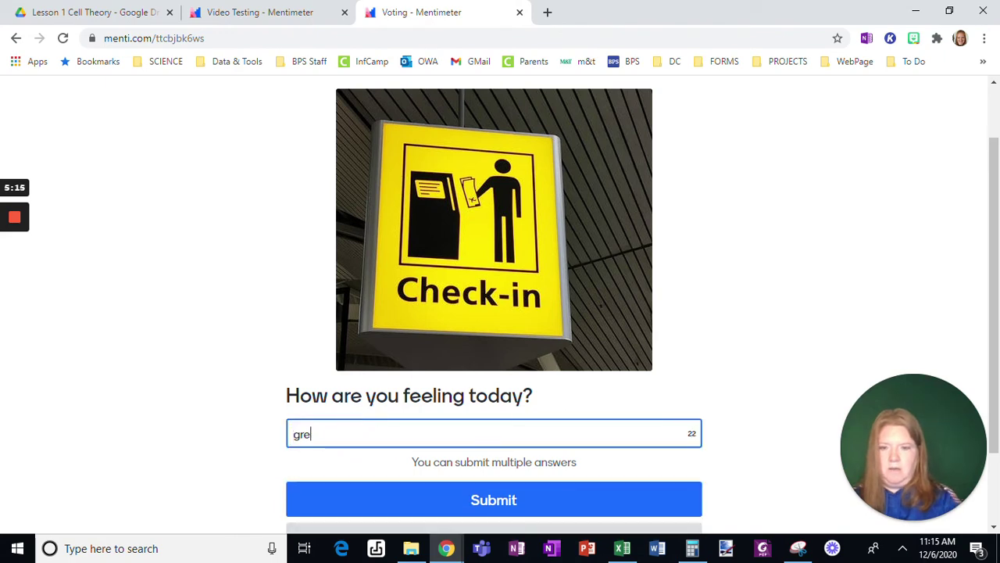
pyautogui.click(368, 493)
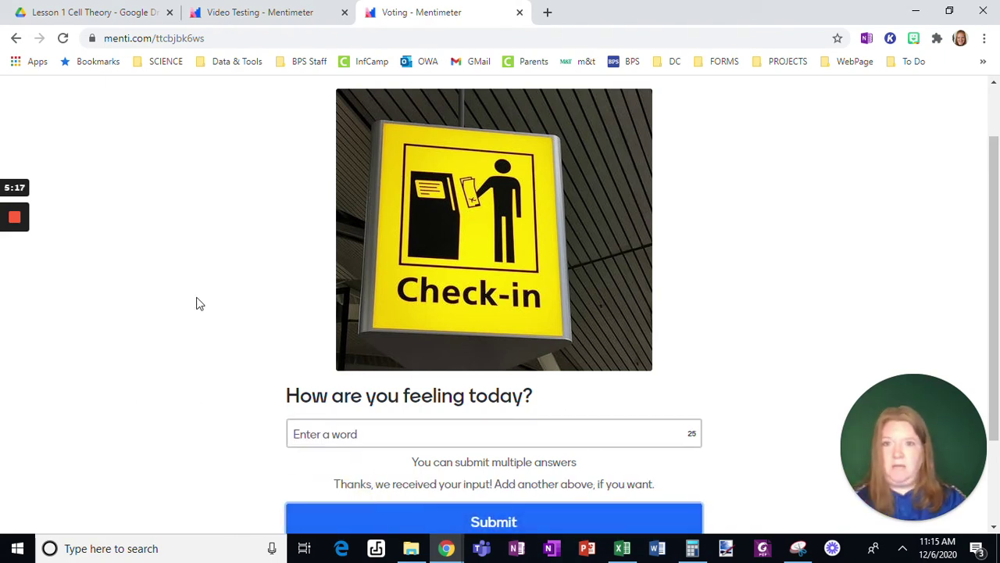
pyautogui.click(224, 16)
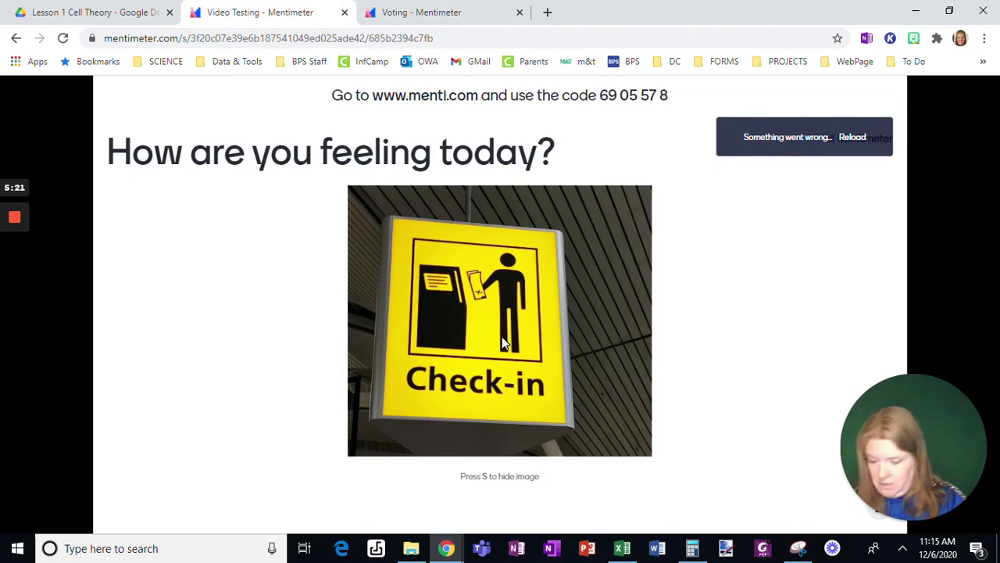
# - Hide the slide image, submit 'fabulous' from the voting page, and view the updated word cloud
pyautogui.press('s')
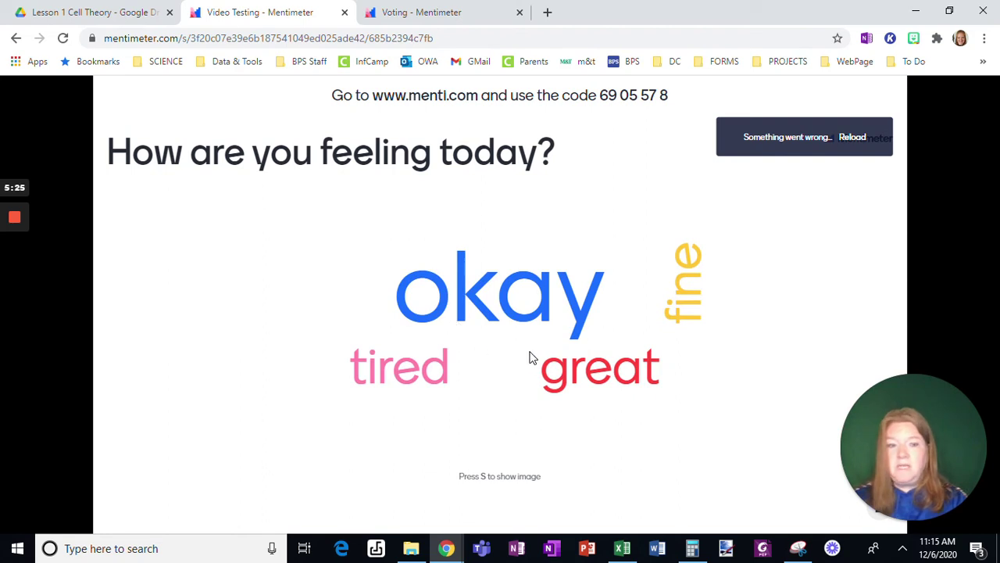
pyautogui.click(459, 14)
pyautogui.click(420, 434)
pyautogui.write('f')
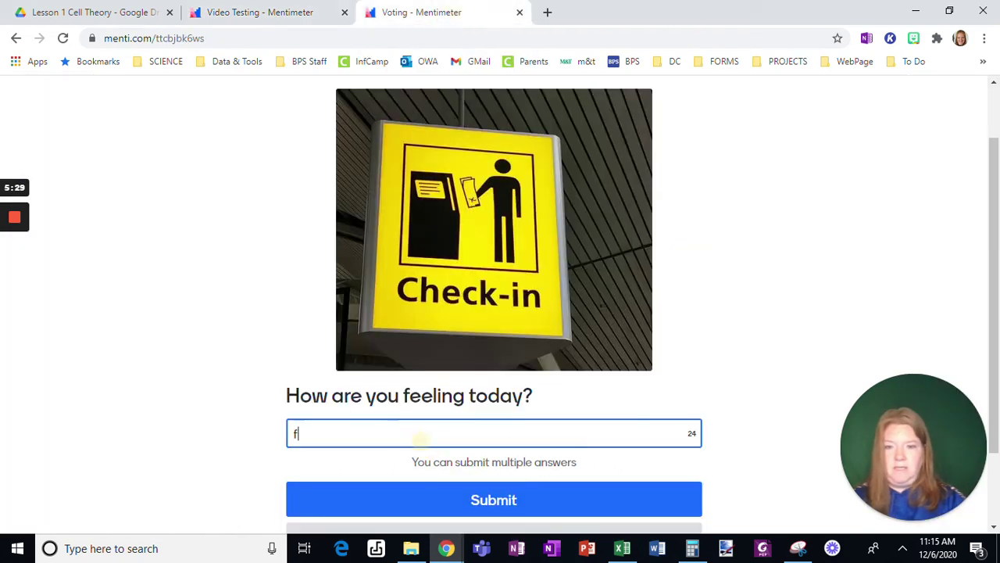
pyautogui.write('abu')
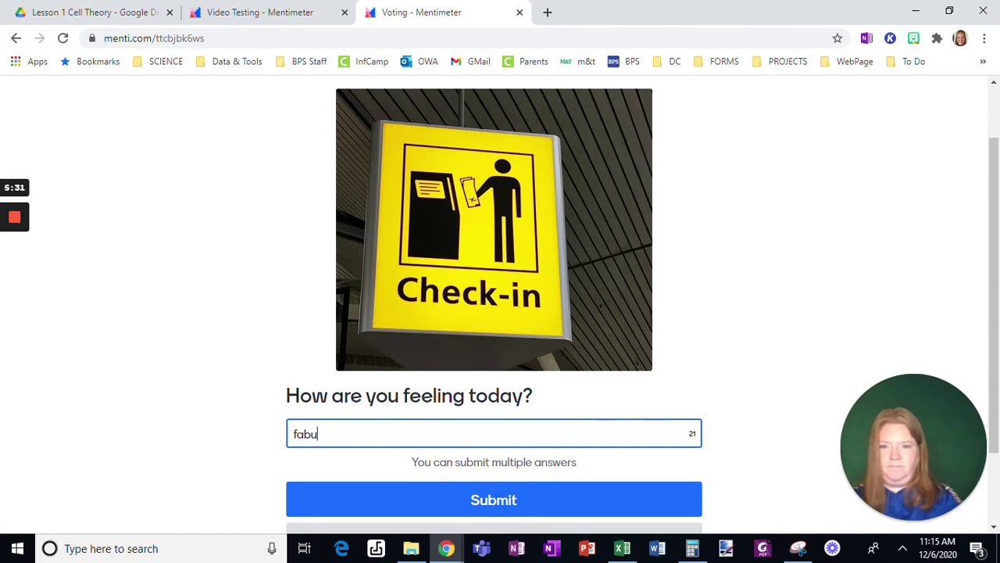
pyautogui.write('lous')
pyautogui.click(431, 494)
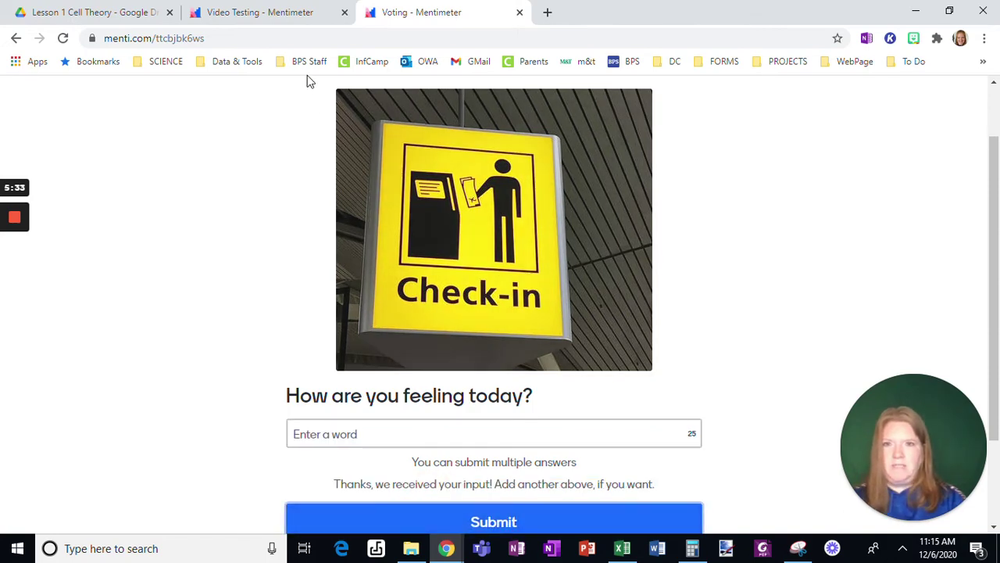
pyautogui.click(262, 14)
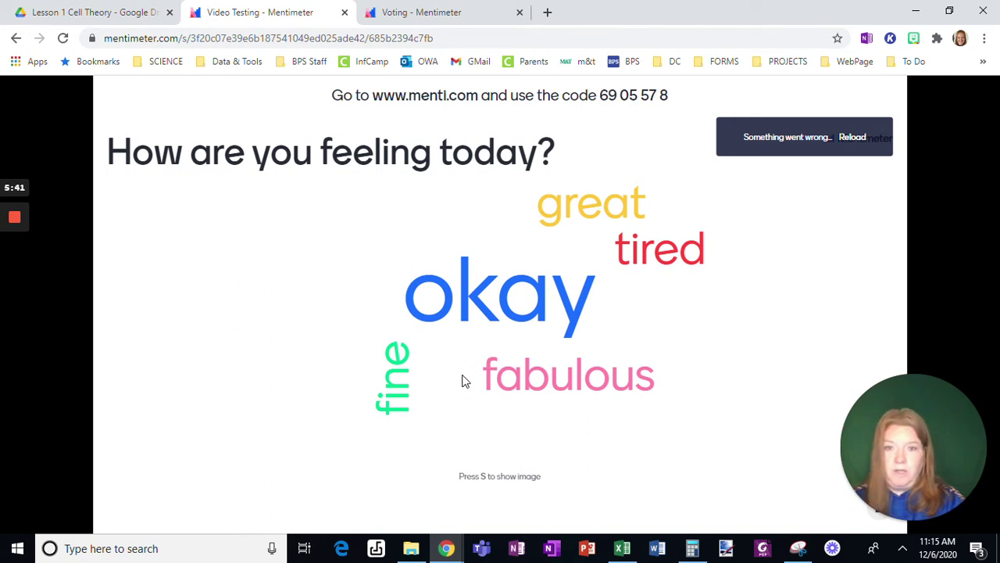
# - Advance to Today's topic and follow the presenter on the voting page
pyautogui.moveTo(259, 483)
pyautogui.click(379, 505)
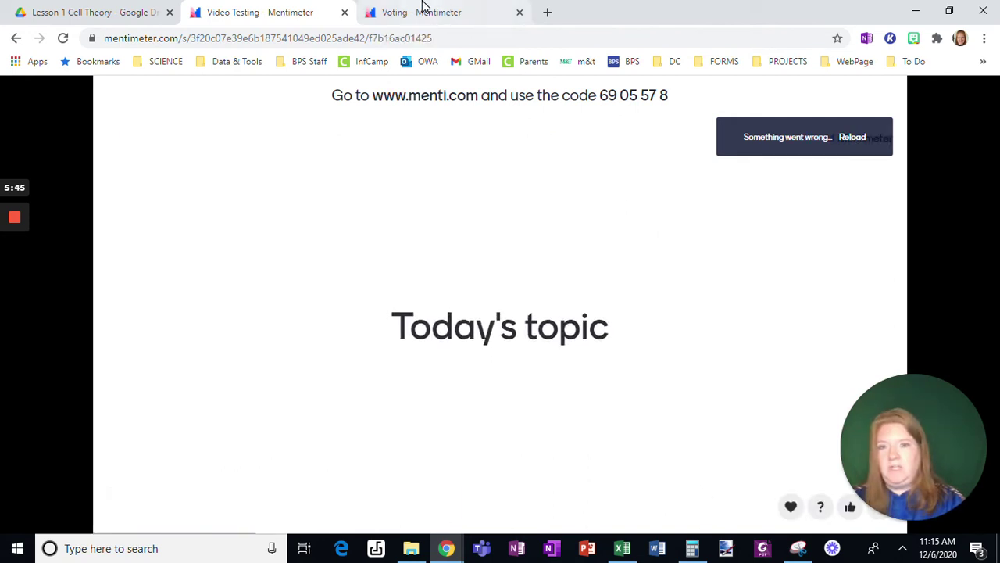
pyautogui.click(421, 10)
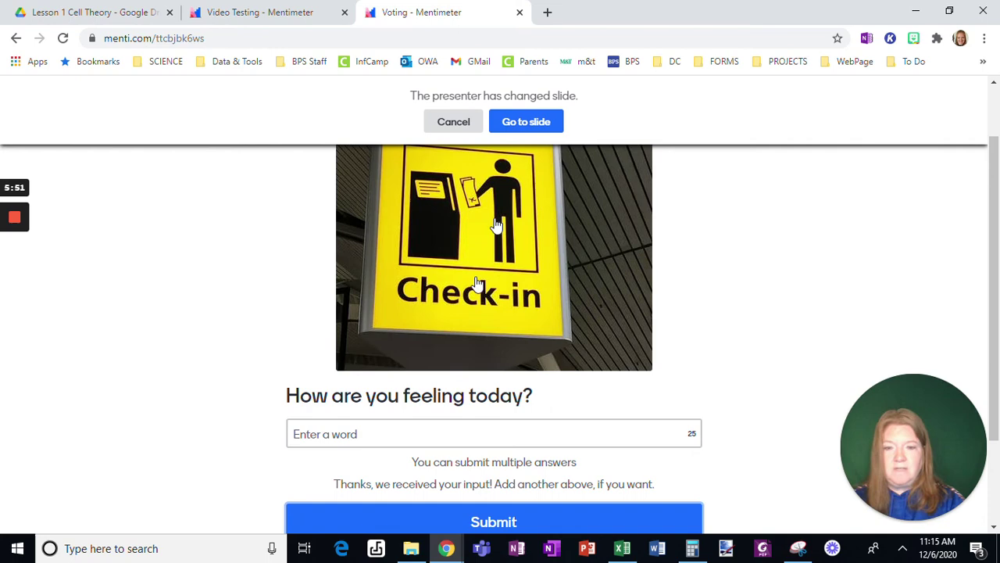
pyautogui.click(515, 122)
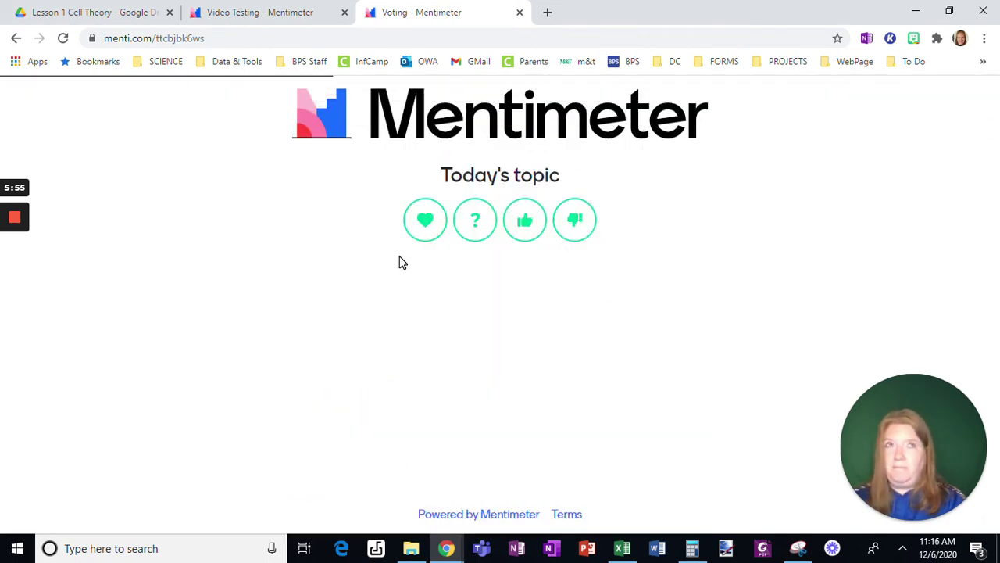
pyautogui.click(270, 11)
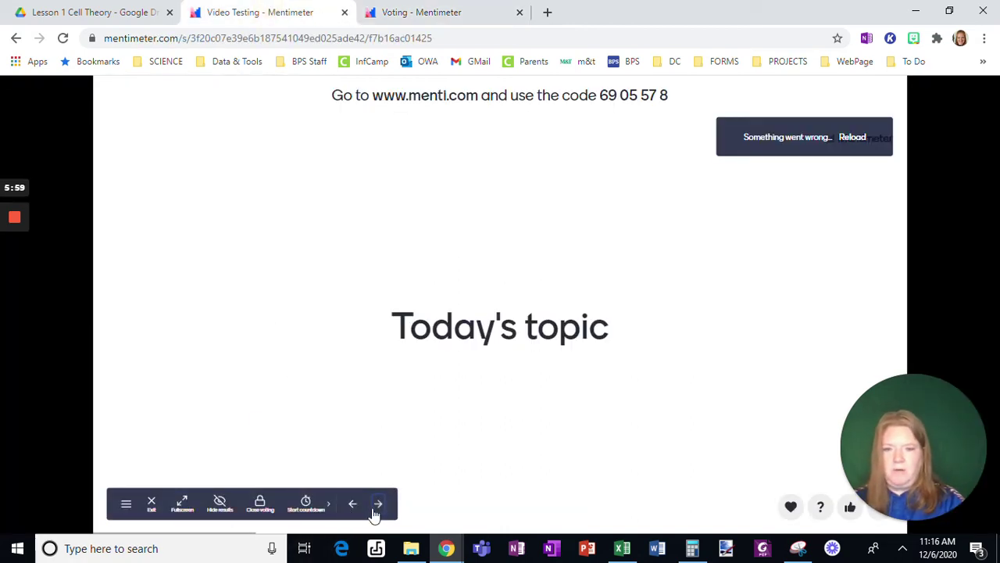
# - Advance through Slide with bullets to the 'How much do you like each type of activity?' slide
pyautogui.click(375, 512)
pyautogui.click(457, 13)
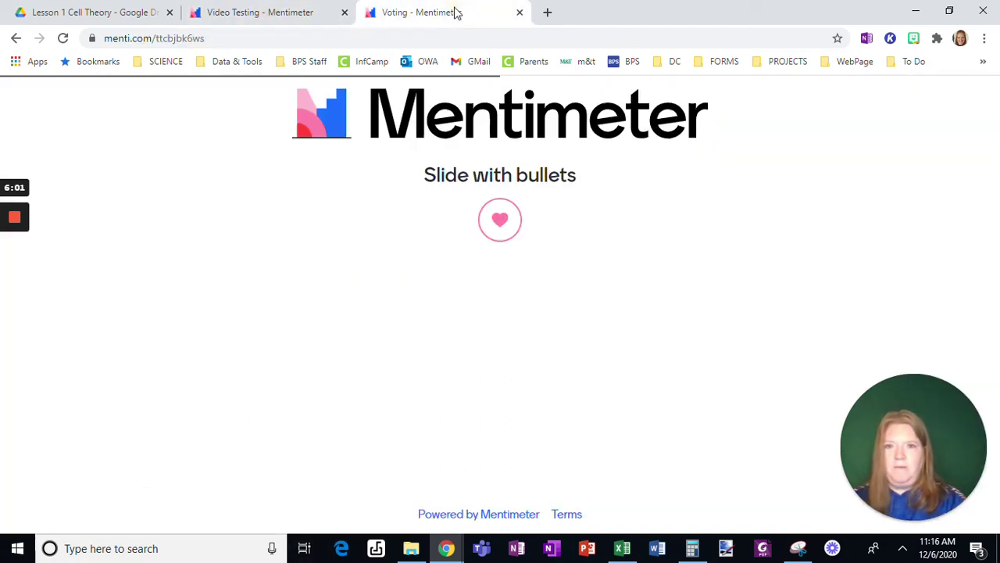
pyautogui.click(273, 9)
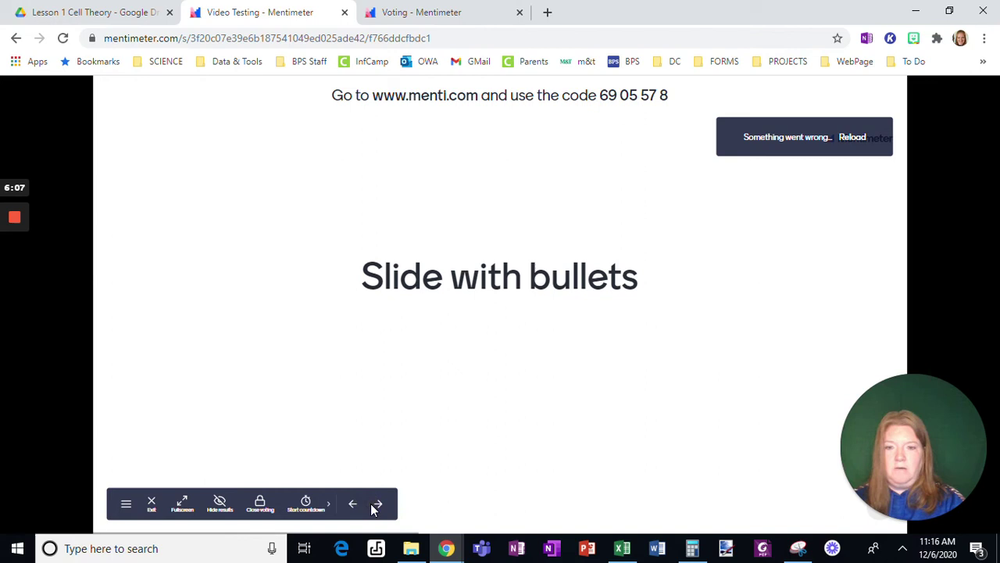
pyautogui.click(381, 505)
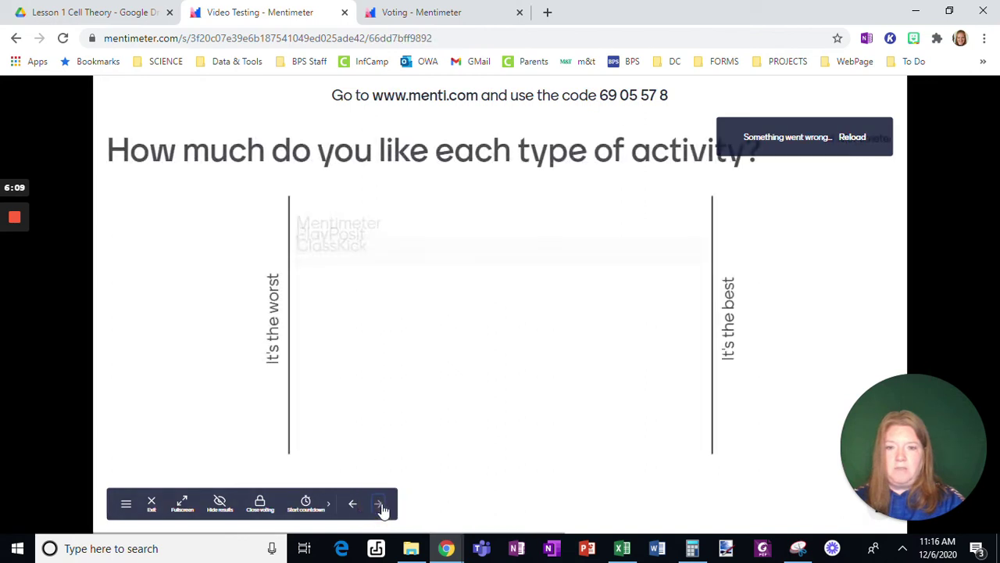
# - On the voting page, rate Mentimeter 5, PlayPosit 3 and ClassKick 4, and submit
pyautogui.click(422, 8)
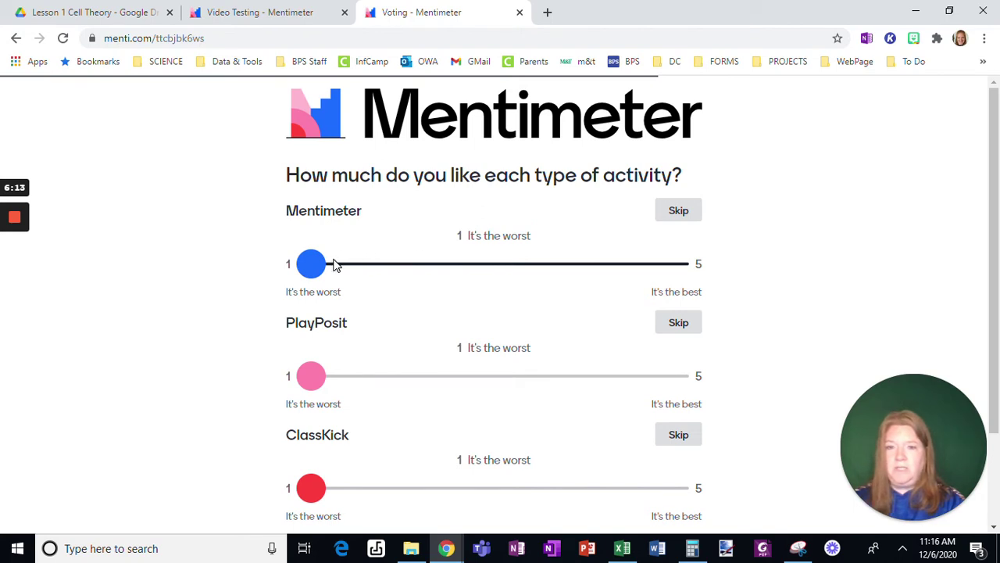
pyautogui.moveTo(312, 268); pyautogui.dragTo(664, 274)
pyautogui.moveTo(311, 383); pyautogui.dragTo(460, 377)
pyautogui.moveTo(323, 498); pyautogui.dragTo(582, 489)
pyautogui.scroll(-2, 805, 289)
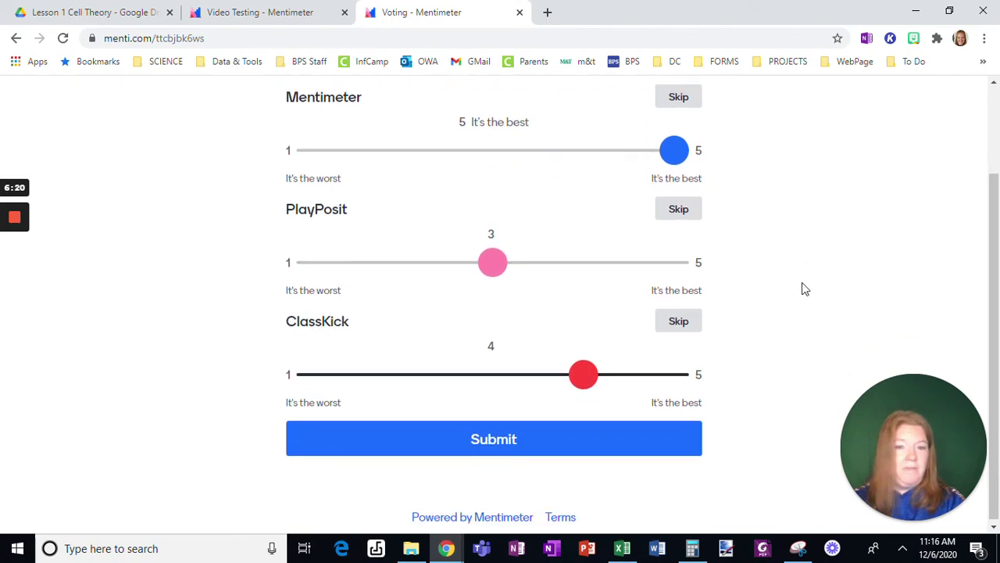
pyautogui.click(474, 444)
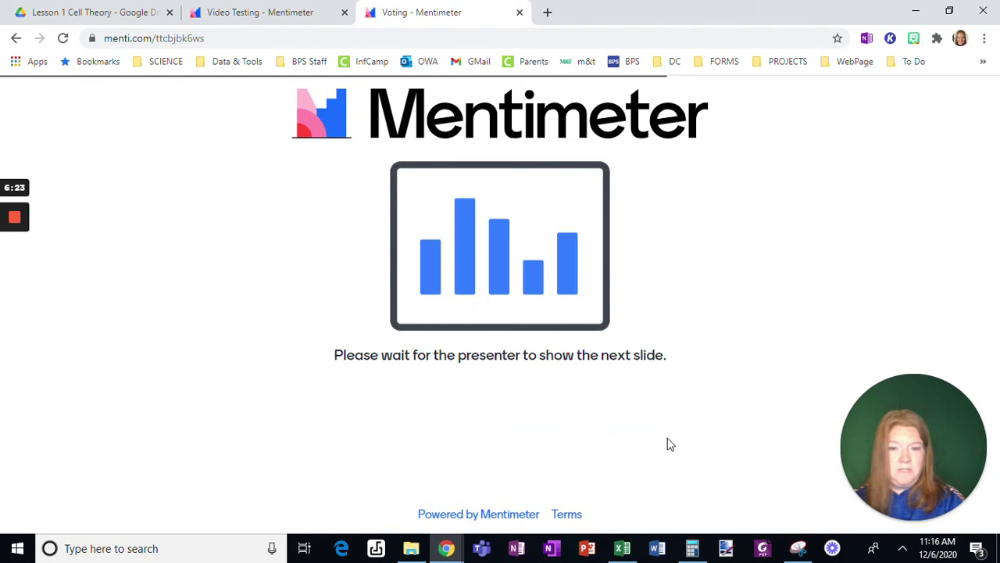
# - View the rating results, then advance to the quiz and open its join page
pyautogui.click(253, 14)
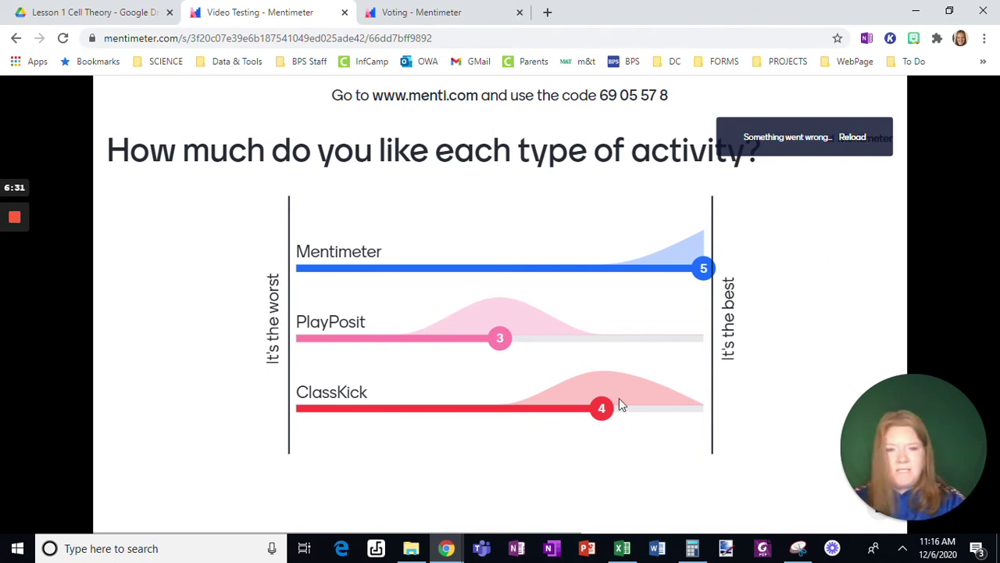
pyautogui.click(382, 507)
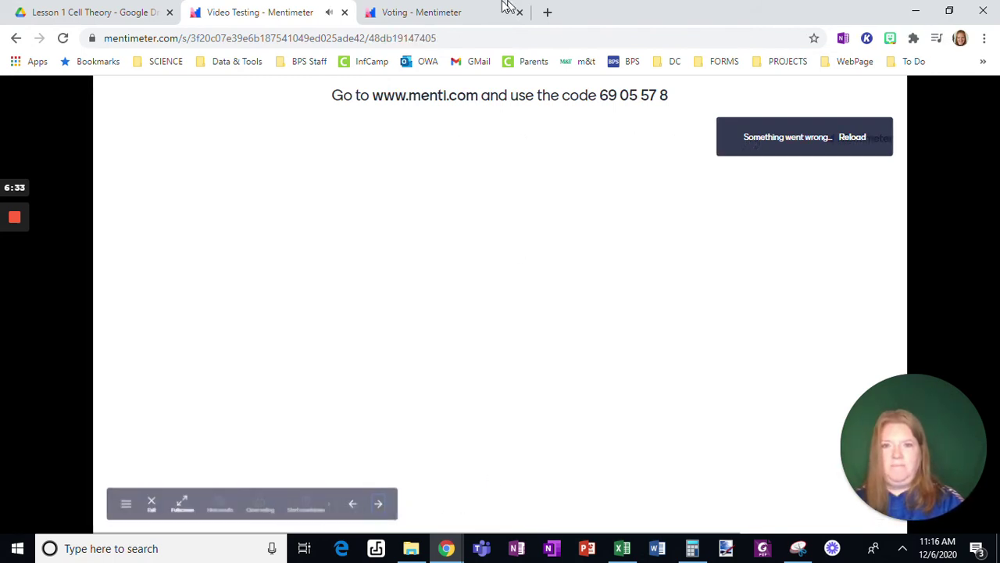
pyautogui.click(414, 11)
# - Join the quiz under the participant's name and start the bones question countdown
pyautogui.click(471, 313)
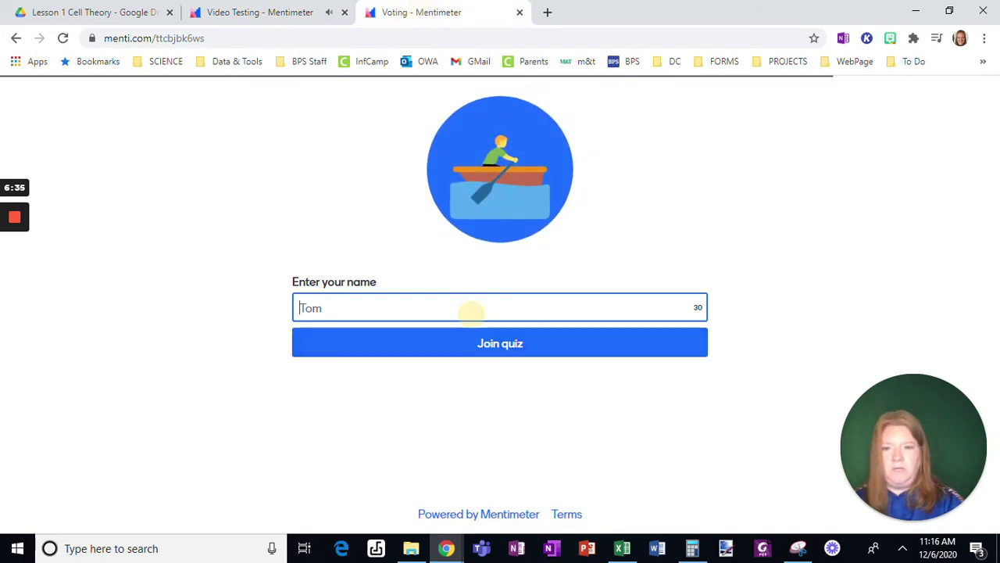
pyautogui.write('Melissa')
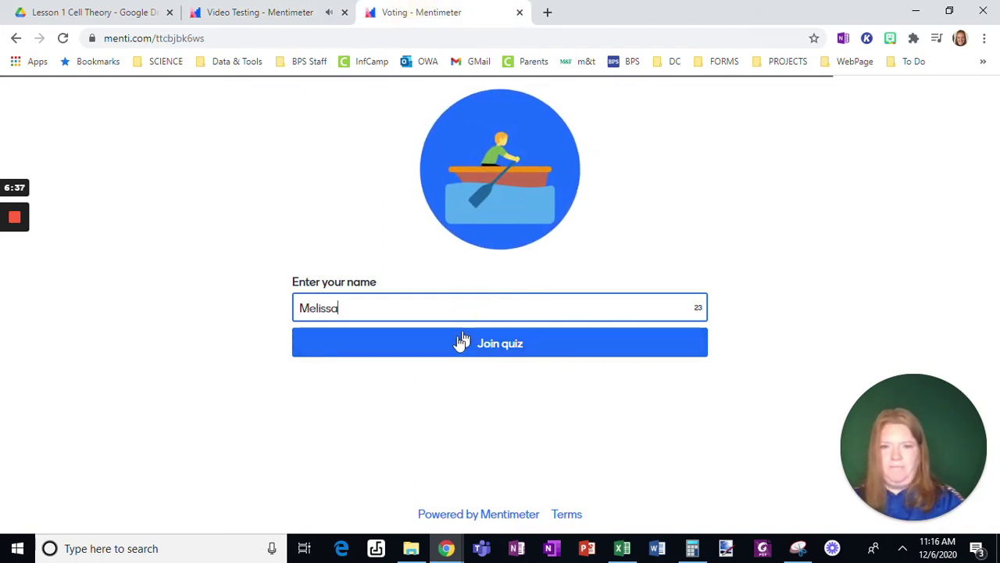
pyautogui.click(463, 340)
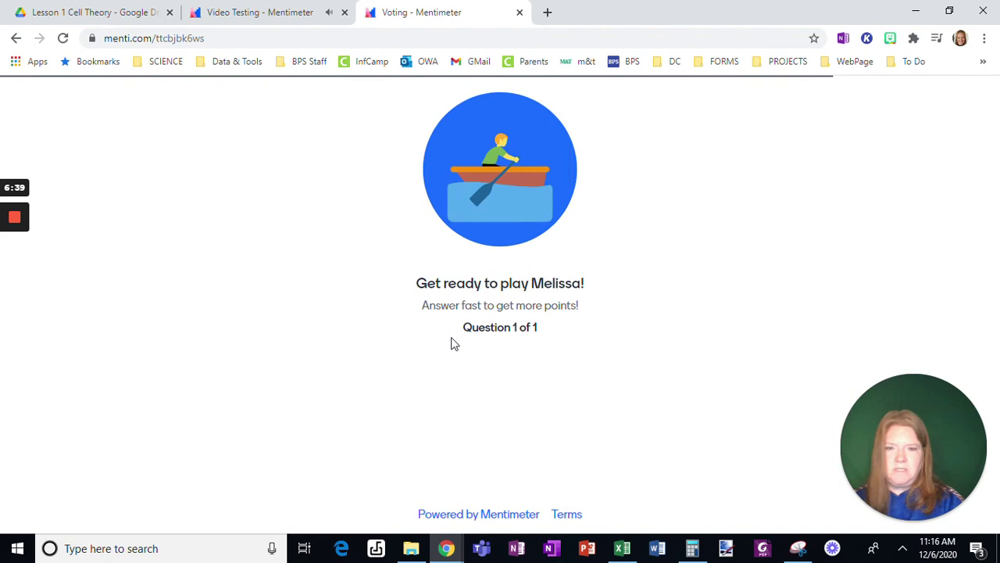
pyautogui.click(222, 8)
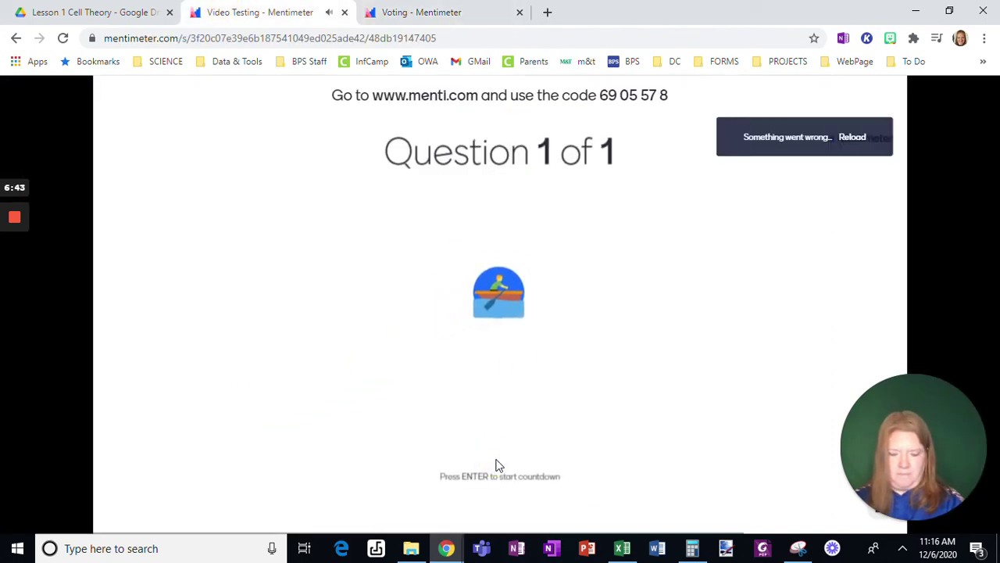
pyautogui.press('Return')
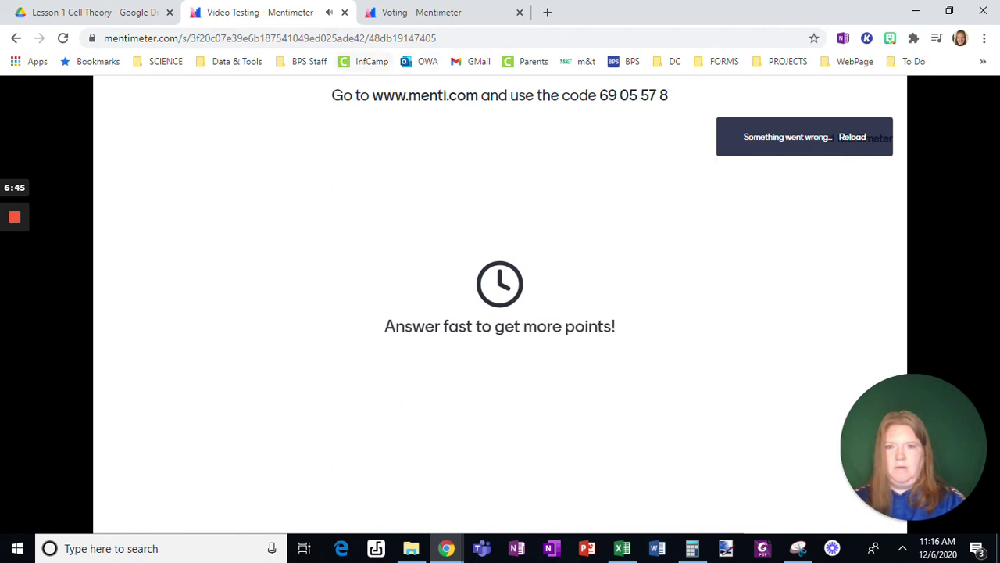
pyautogui.click(405, 16)
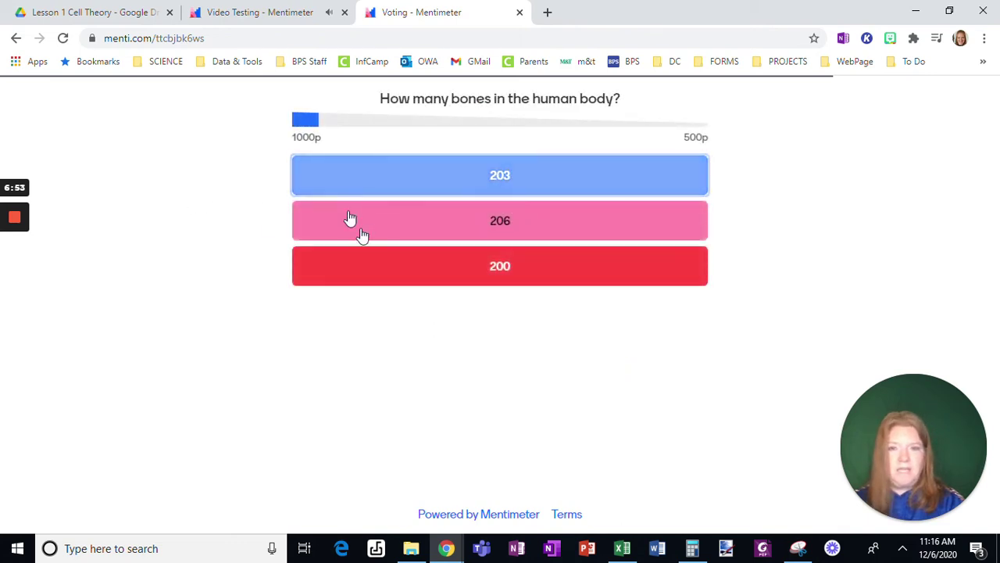
# - Answer 206 to the bones question and view its results chart
pyautogui.click(411, 223)
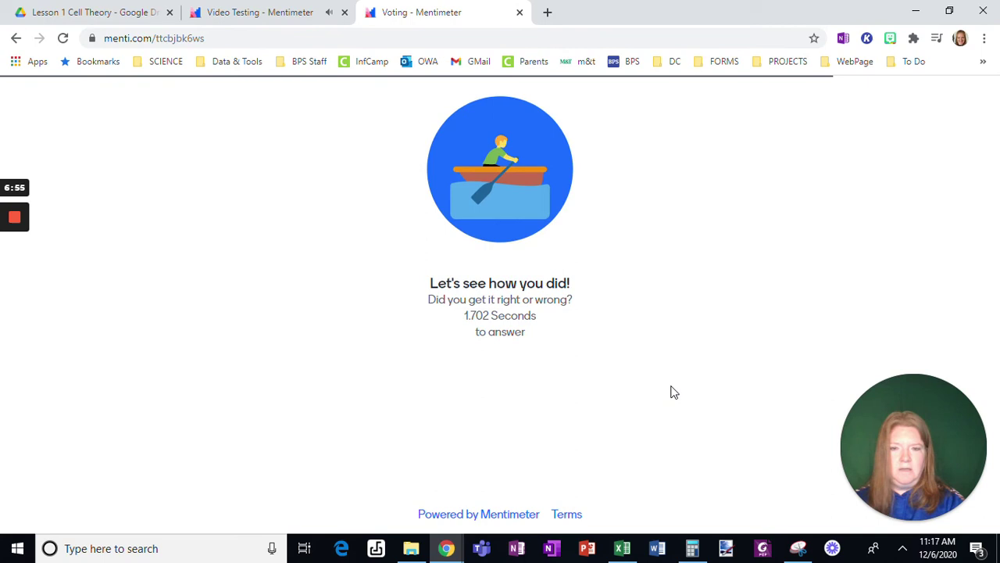
pyautogui.click(297, 13)
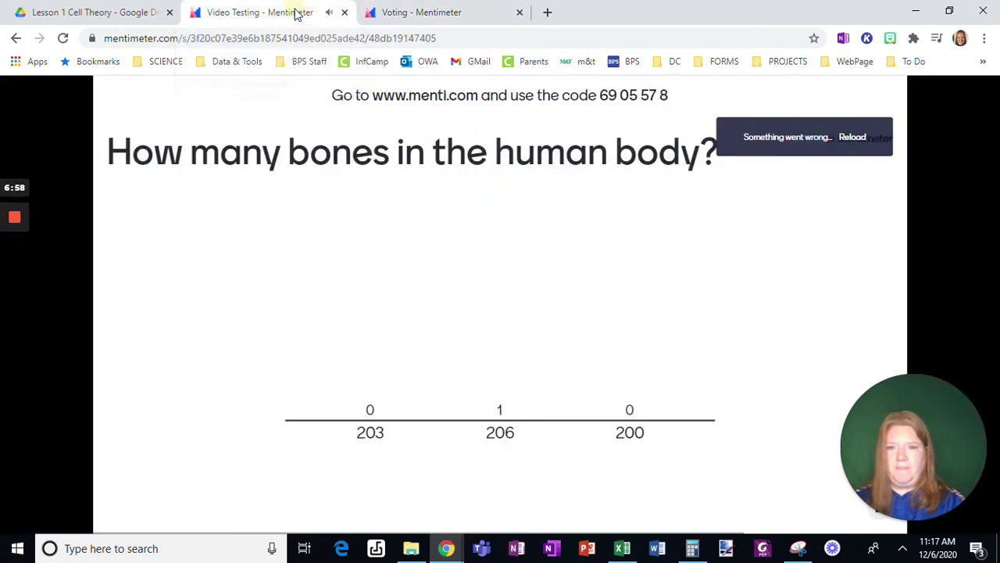
pyautogui.click(414, 11)
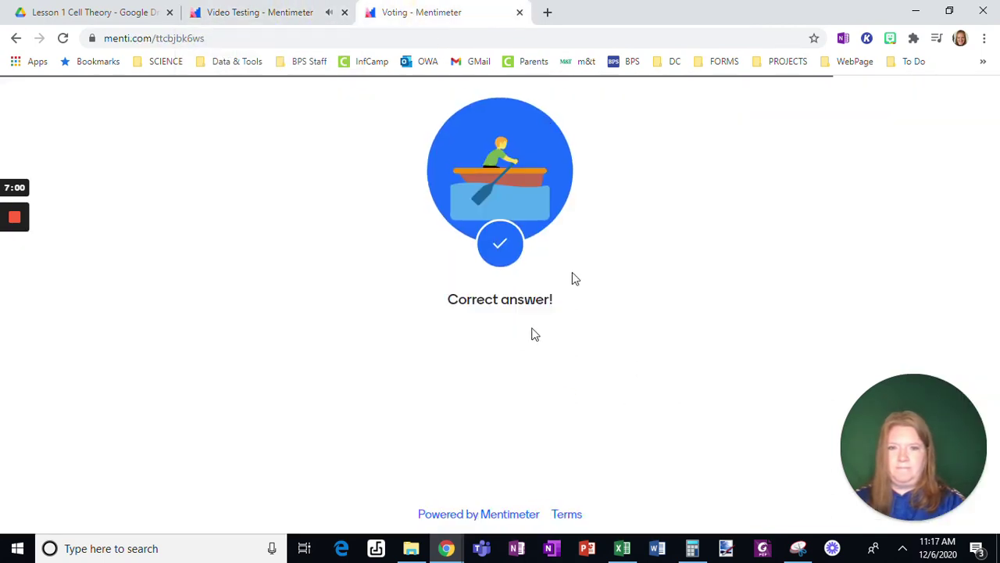
pyautogui.click(246, 14)
# - Show the Leaderboard and check the voting page's 943-point winner screen
pyautogui.click(379, 506)
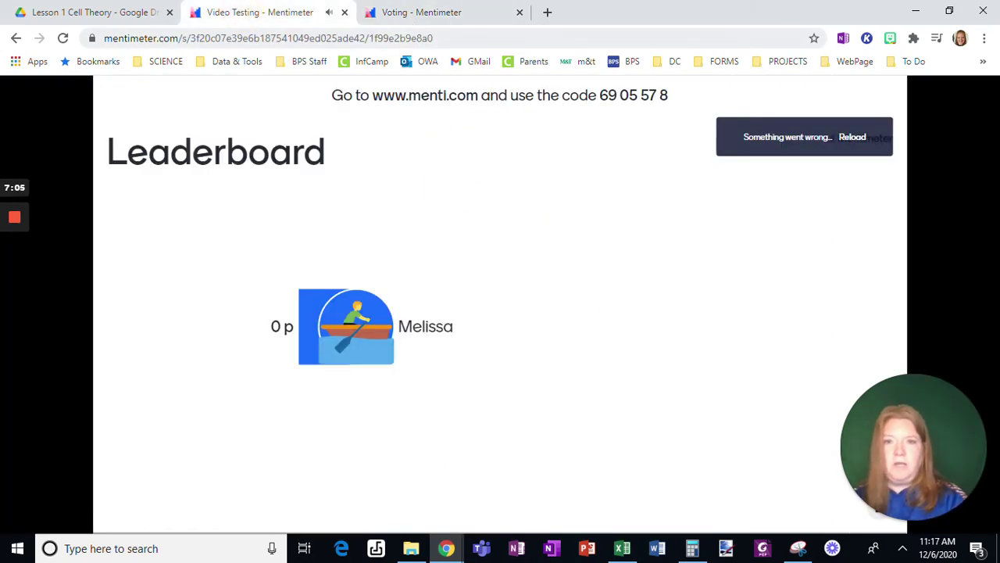
pyautogui.click(403, 14)
pyautogui.click(291, 13)
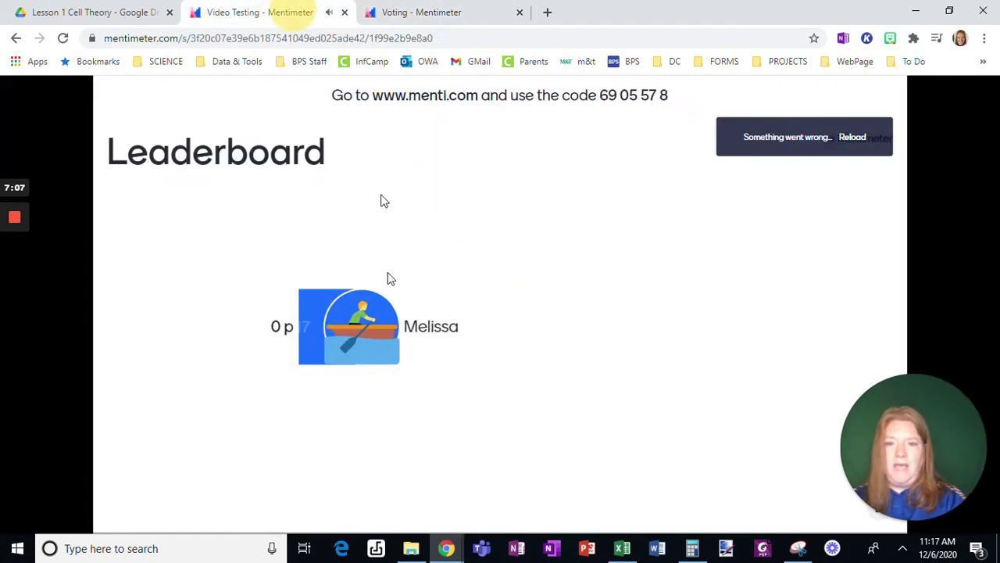
pyautogui.click(407, 12)
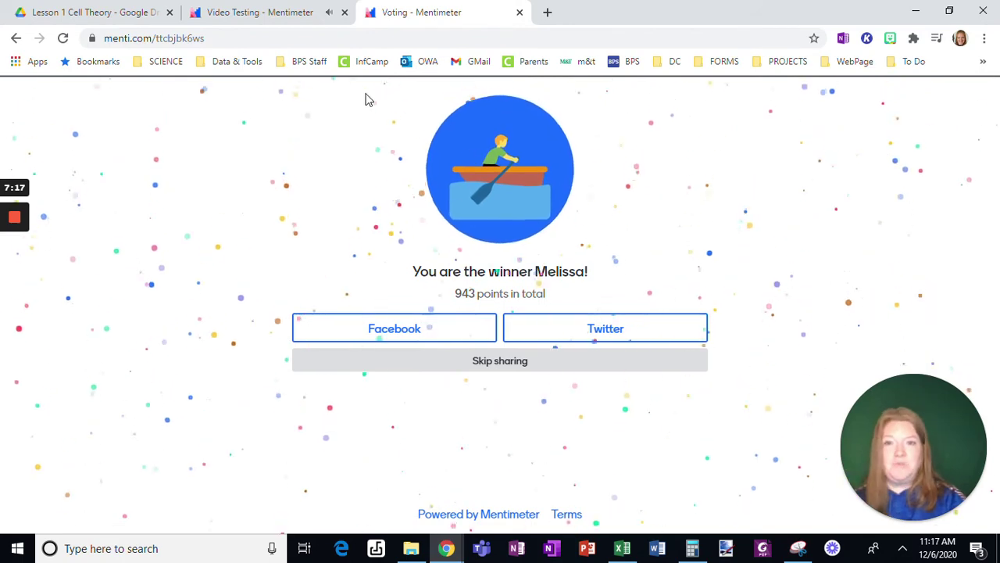
# - Advance past the leaderboard, exit the presentation, and skip sharing on the audience winner screen
pyautogui.click(265, 12)
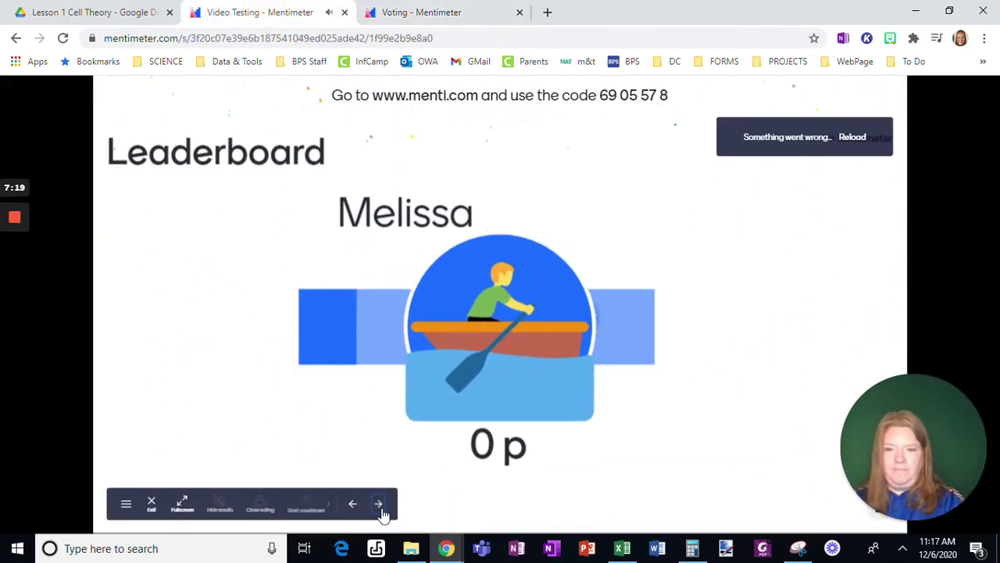
pyautogui.click(379, 505)
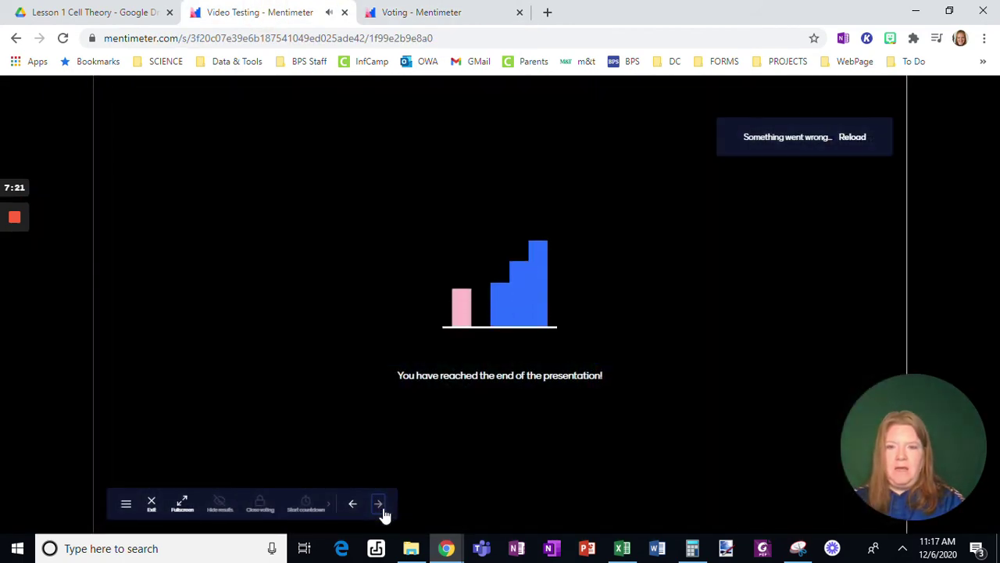
pyautogui.click(154, 505)
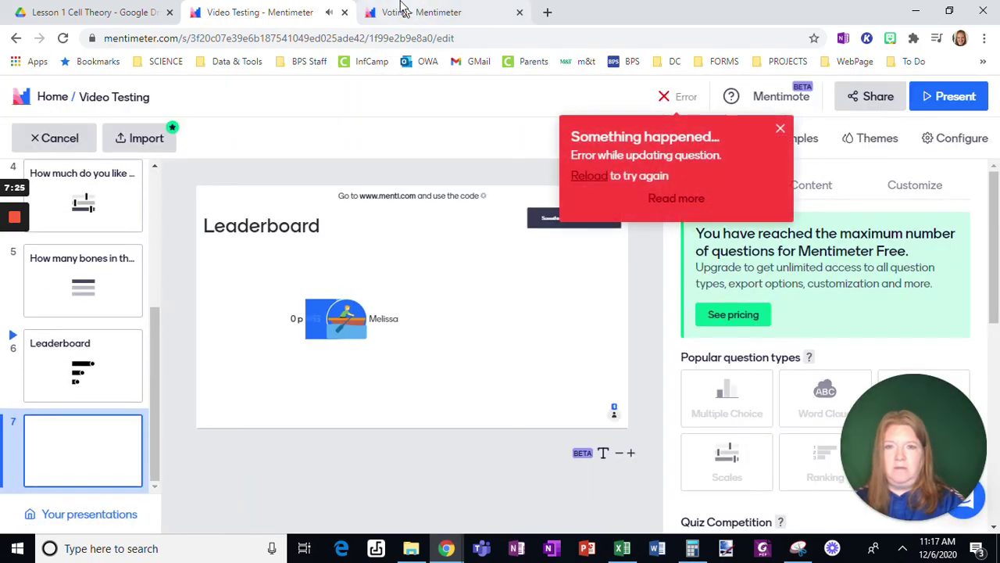
pyautogui.click(400, 11)
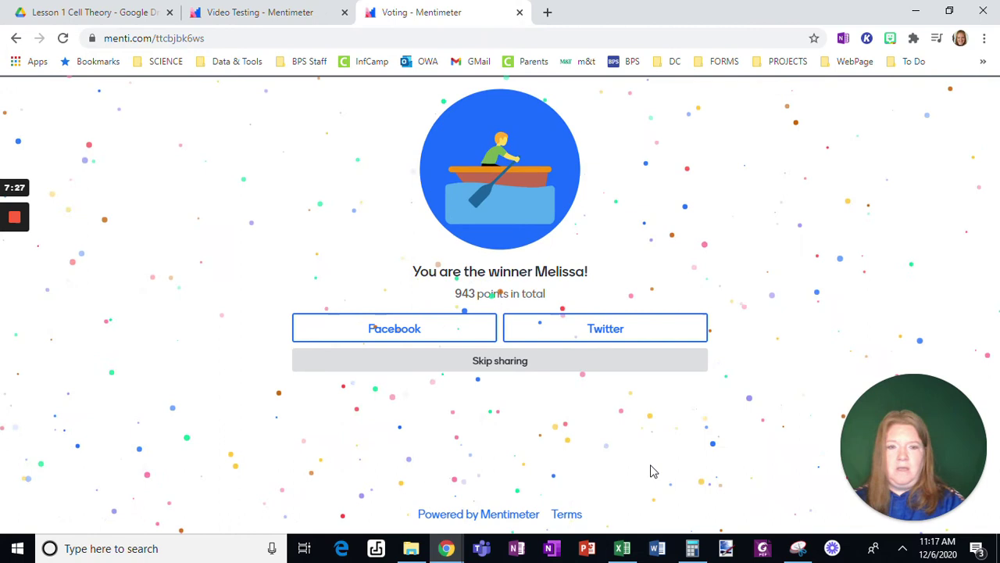
pyautogui.click(442, 362)
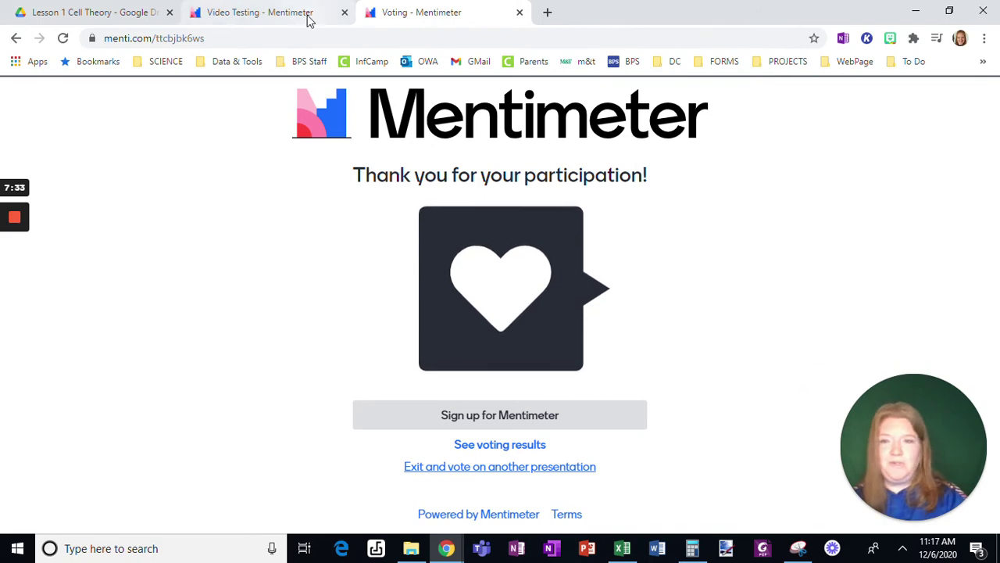
# - In the editor, select the bones quiz slide and view its customization settings
pyautogui.click(276, 12)
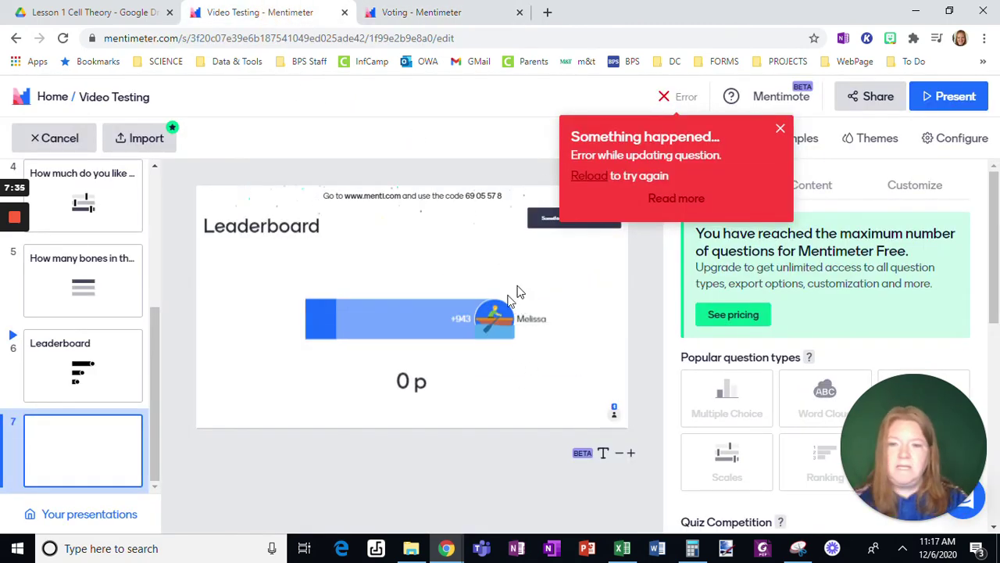
pyautogui.click(86, 283)
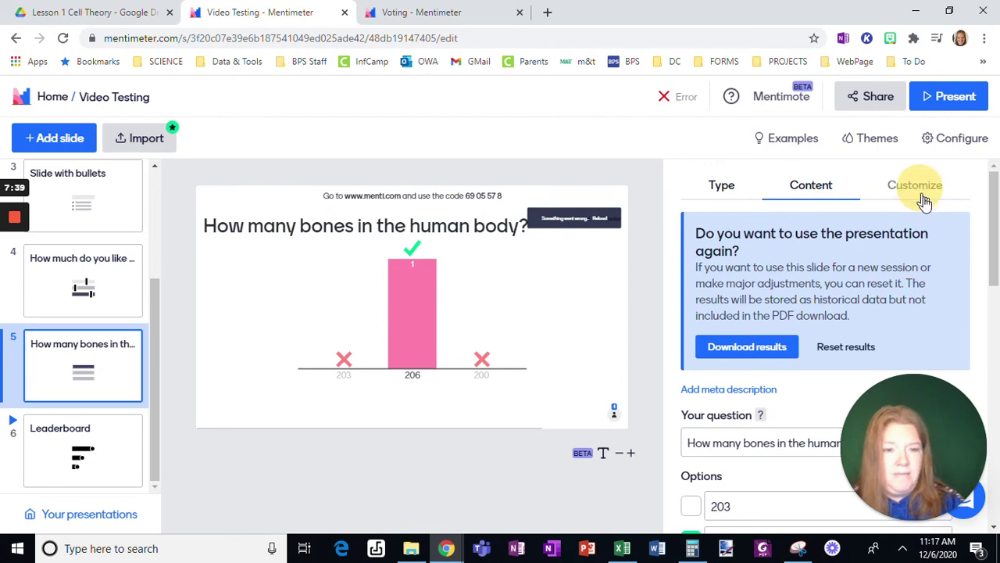
pyautogui.click(923, 197)
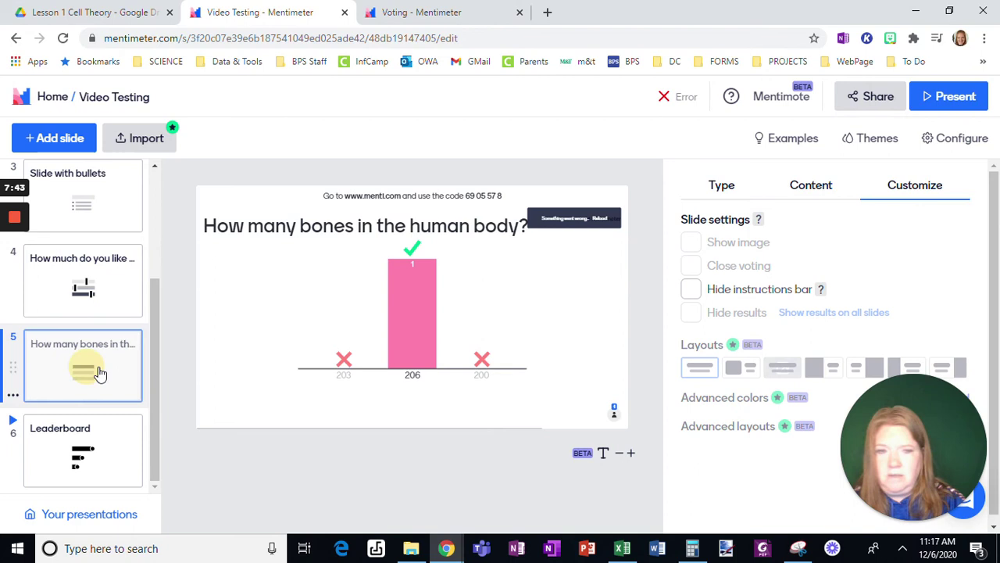
# - Uncheck 'Manually start each Quiz question' so quiz slides start automatically
pyautogui.click(937, 141)
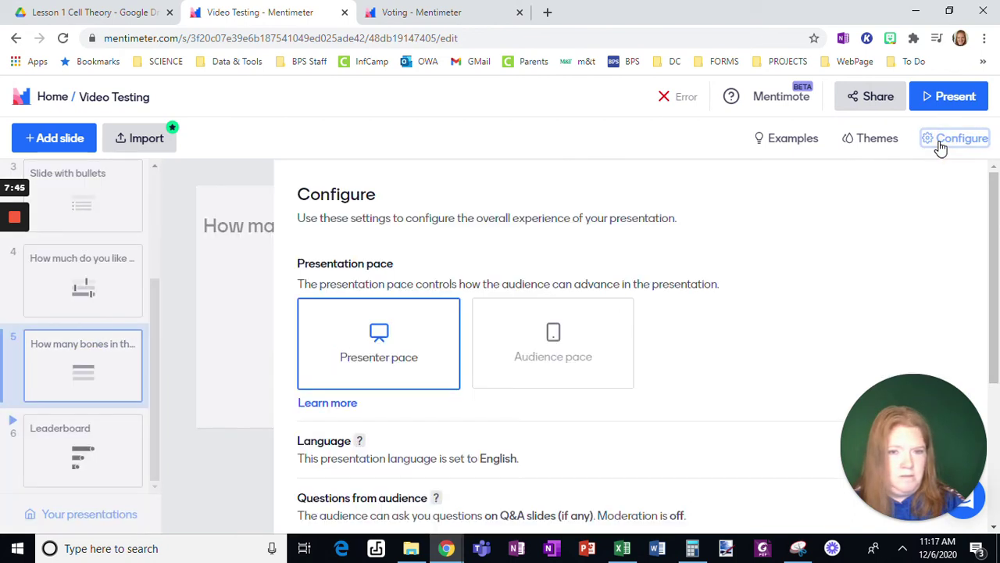
pyautogui.scroll(-3, 657, 282)
pyautogui.scroll(-1, 657, 283)
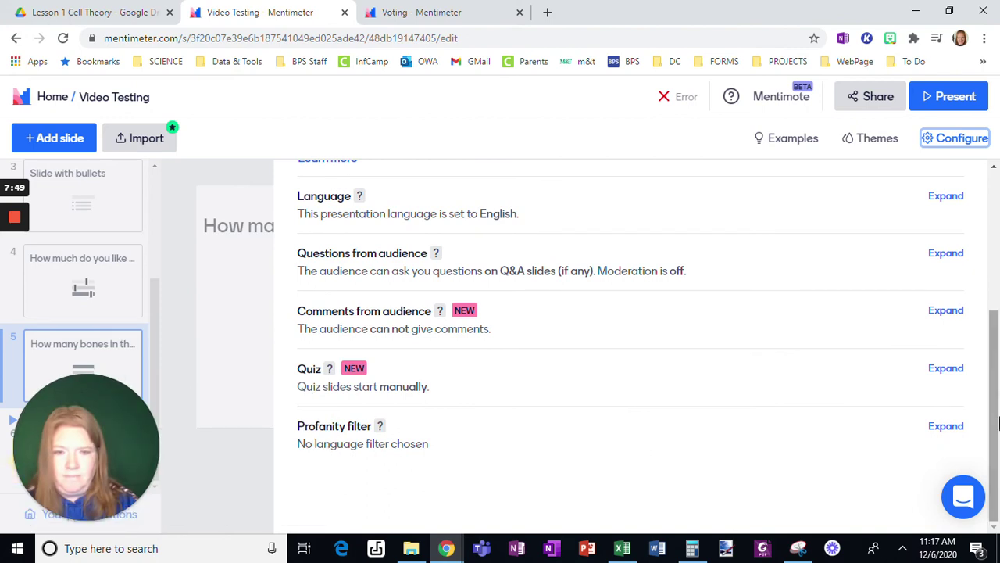
pyautogui.click(947, 375)
pyautogui.scroll(-1, 599, 379)
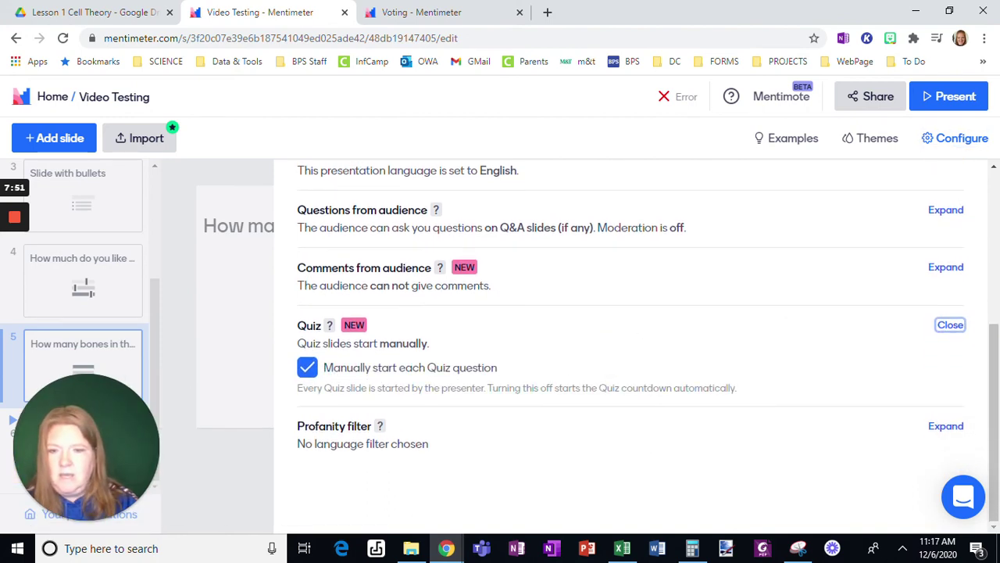
pyautogui.click(308, 369)
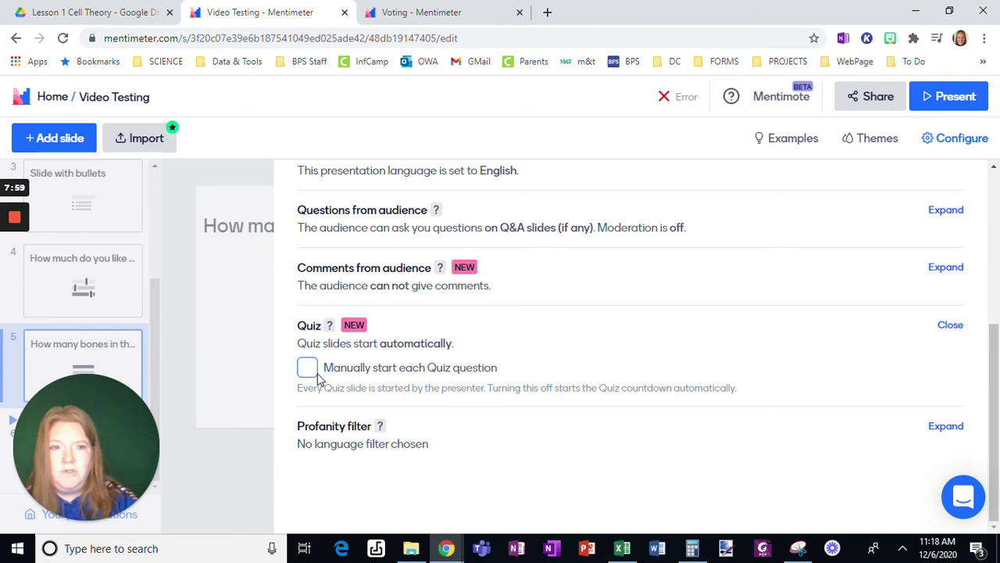
pyautogui.click(940, 140)
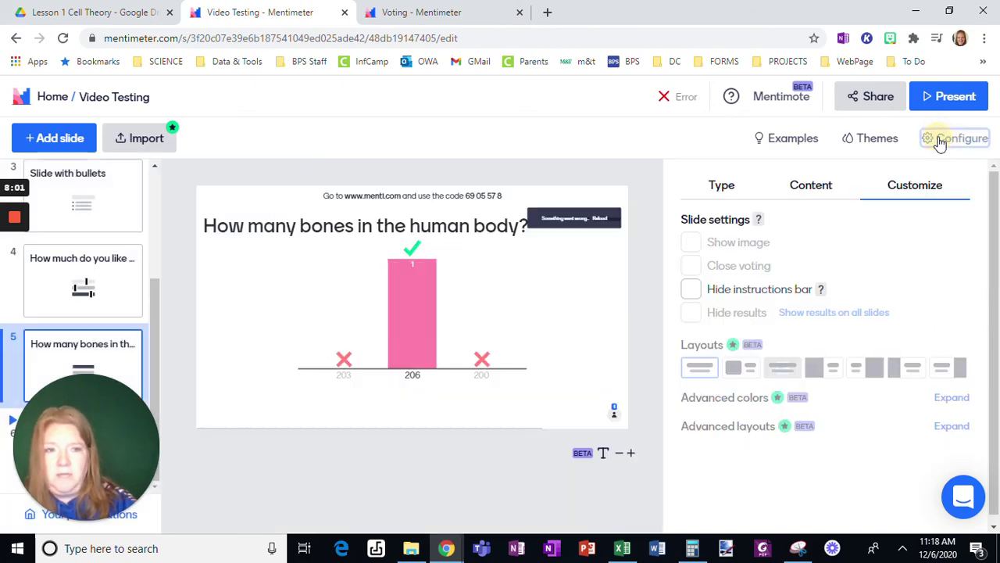
pyautogui.click(940, 141)
pyautogui.scroll(-3, 616, 401)
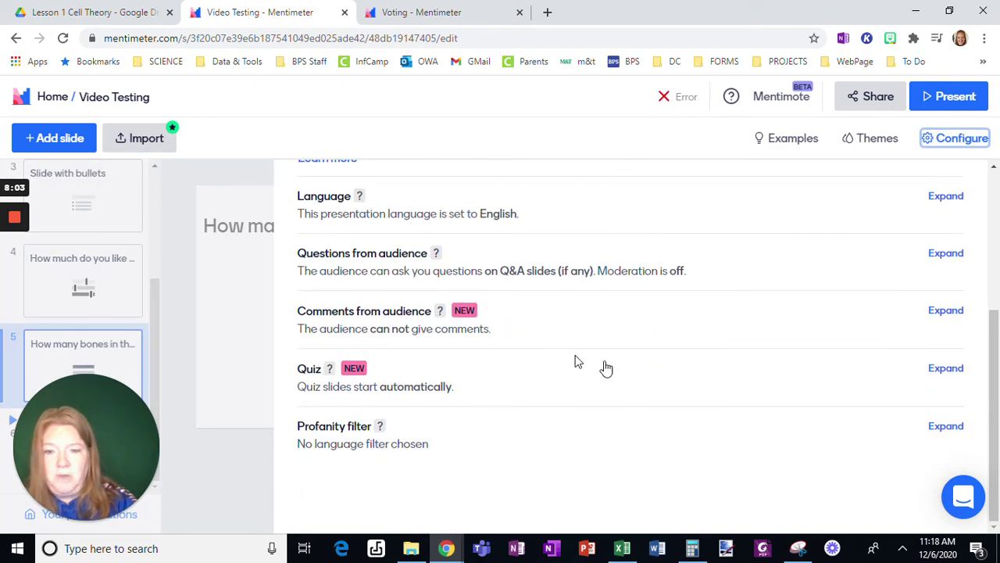
pyautogui.click(946, 369)
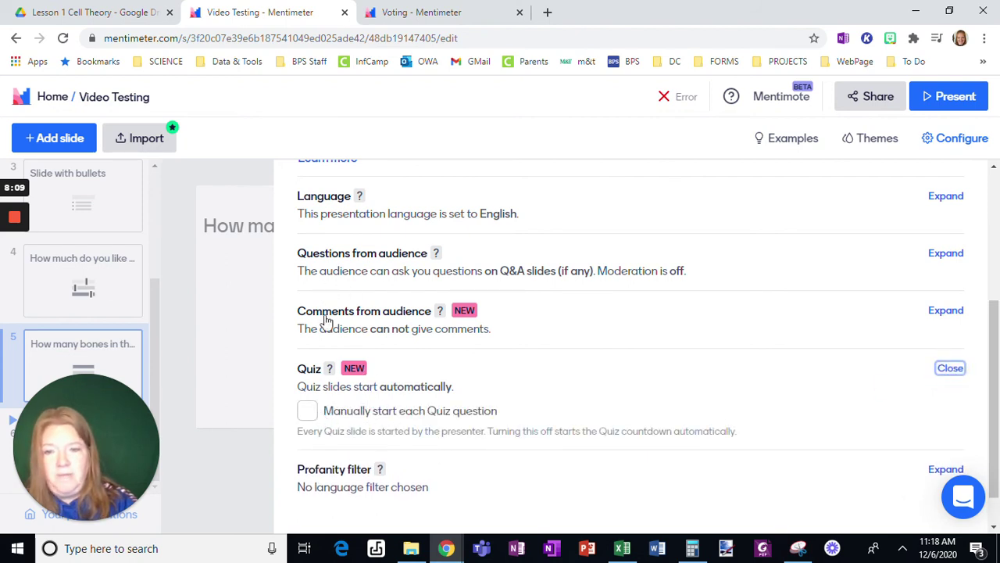
# - Allow audience questions on all slides and hide them from other participants
pyautogui.click(944, 254)
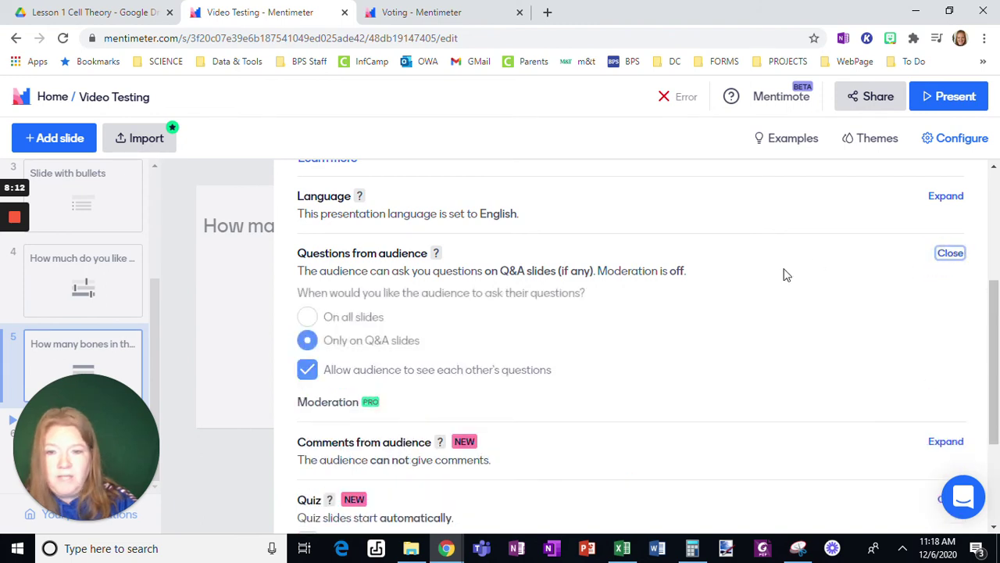
pyautogui.click(309, 321)
pyautogui.click(311, 370)
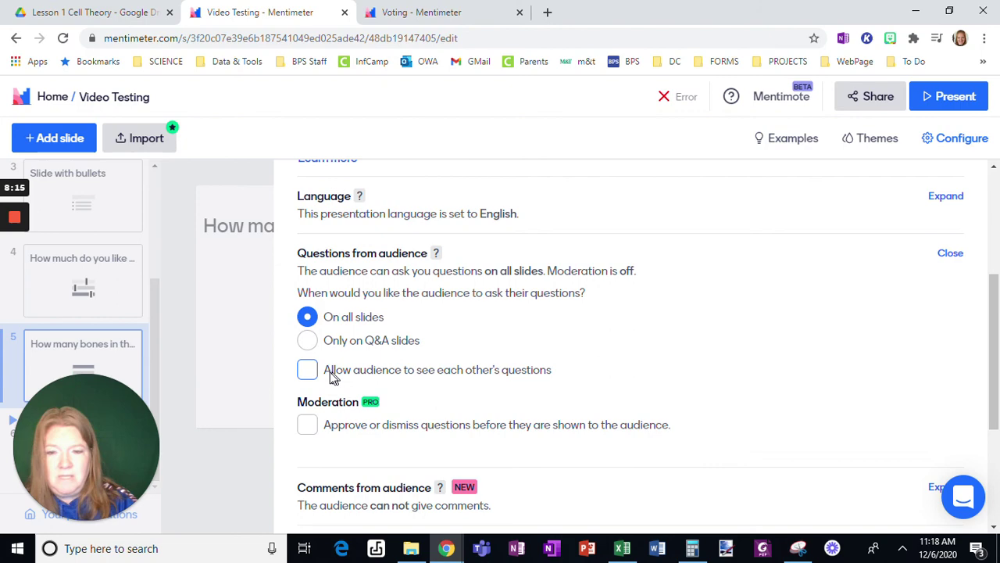
pyautogui.scroll(-1, 531, 386)
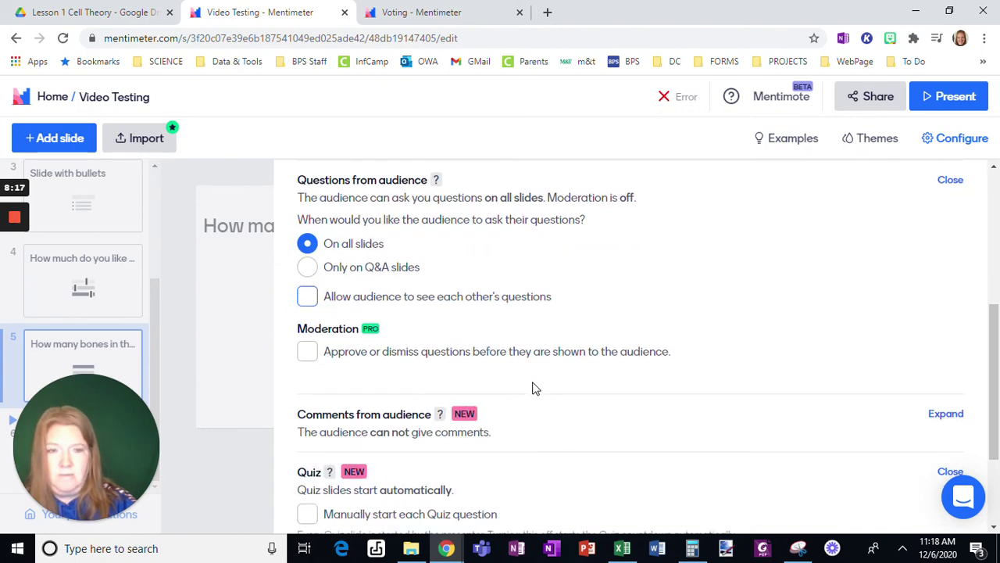
pyautogui.scroll(3, 919, 197)
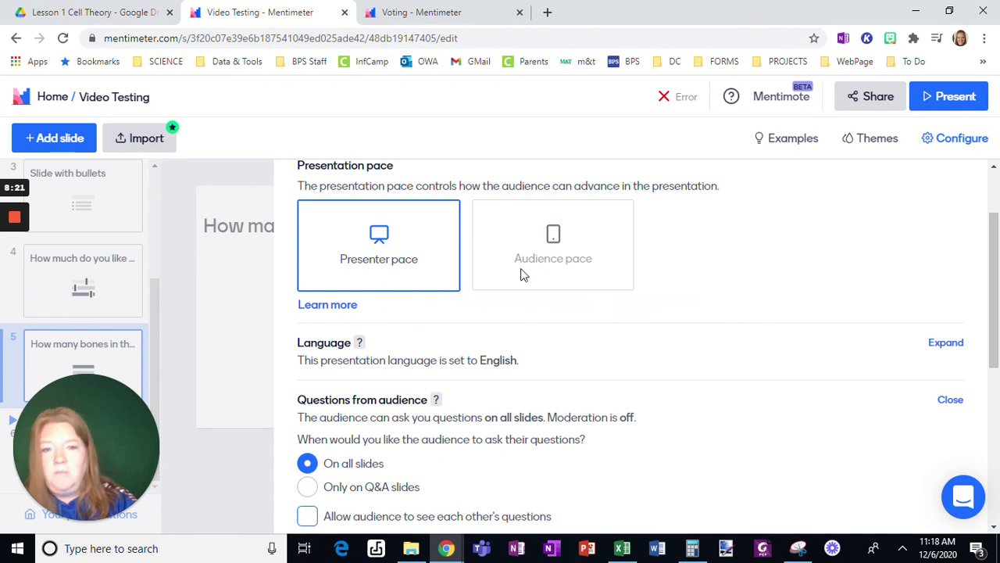
pyautogui.click(955, 143)
# - Browse the theme gallery, scrolling from Menti Dark down to Explore
pyautogui.click(876, 139)
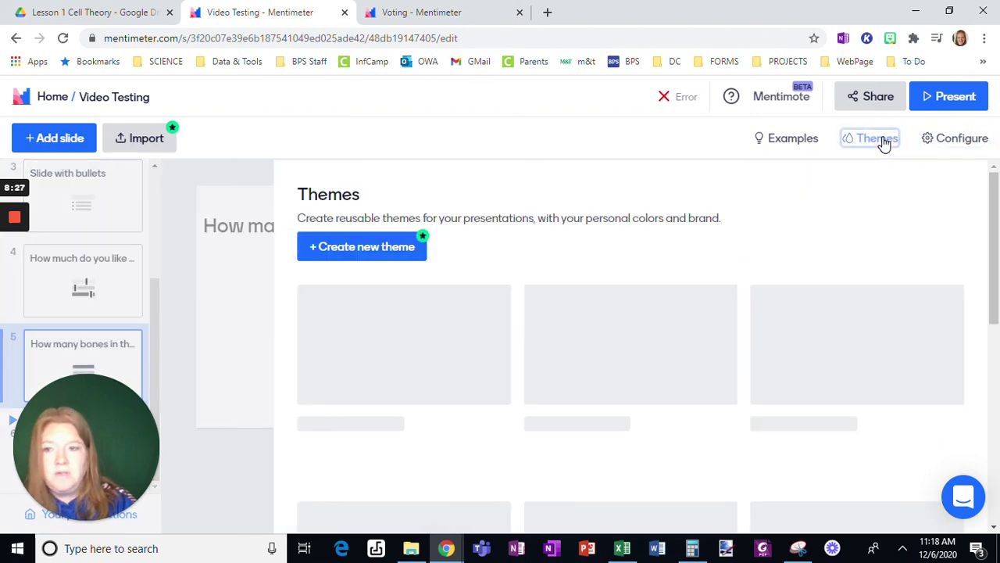
pyautogui.scroll(-1, 907, 359)
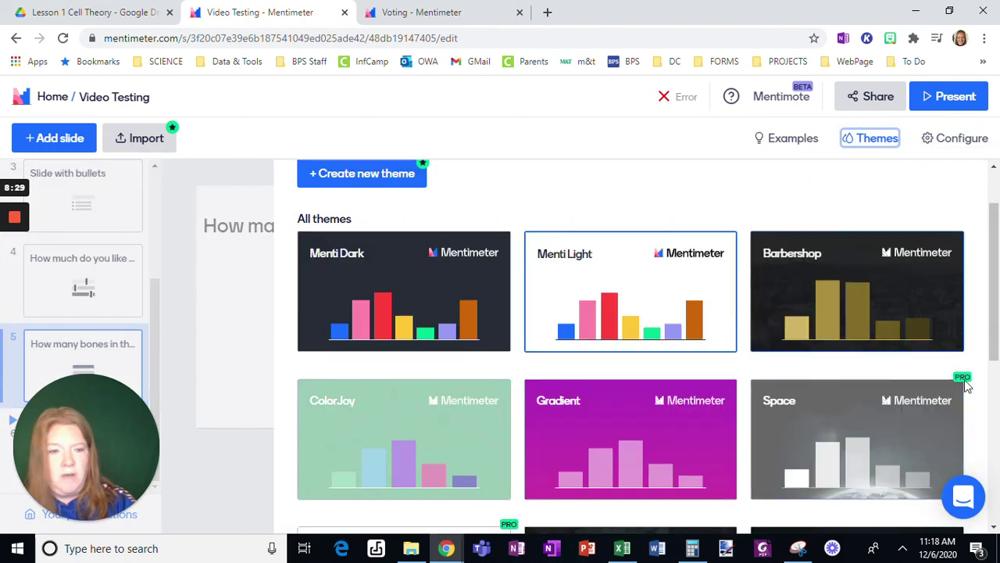
pyautogui.scroll(-2, 750, 344)
pyautogui.scroll(-2, 789, 373)
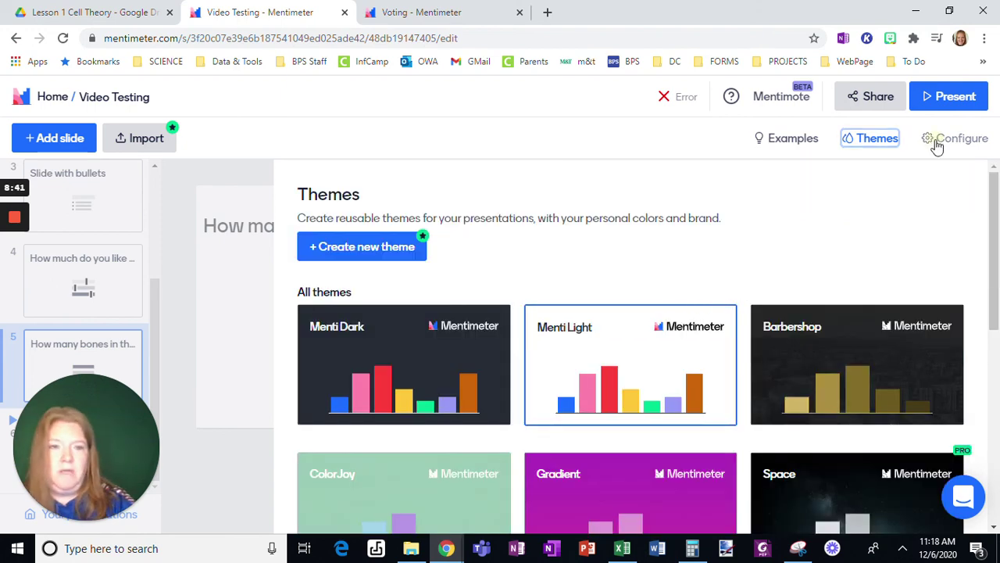
# - Reopen the presentation settings to check audience questions on all slides and automatic quiz starts
pyautogui.click(933, 144)
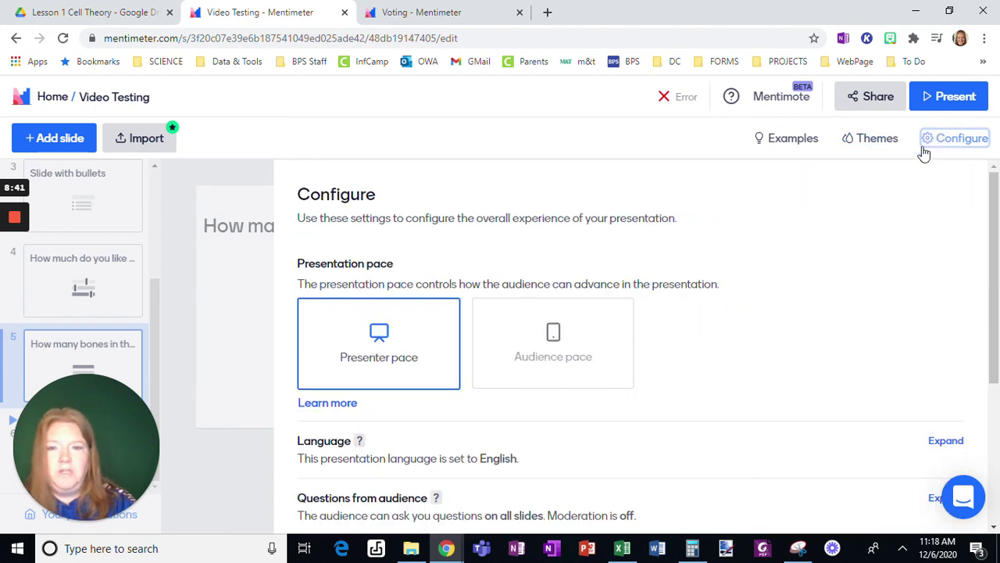
pyautogui.scroll(-3, 707, 366)
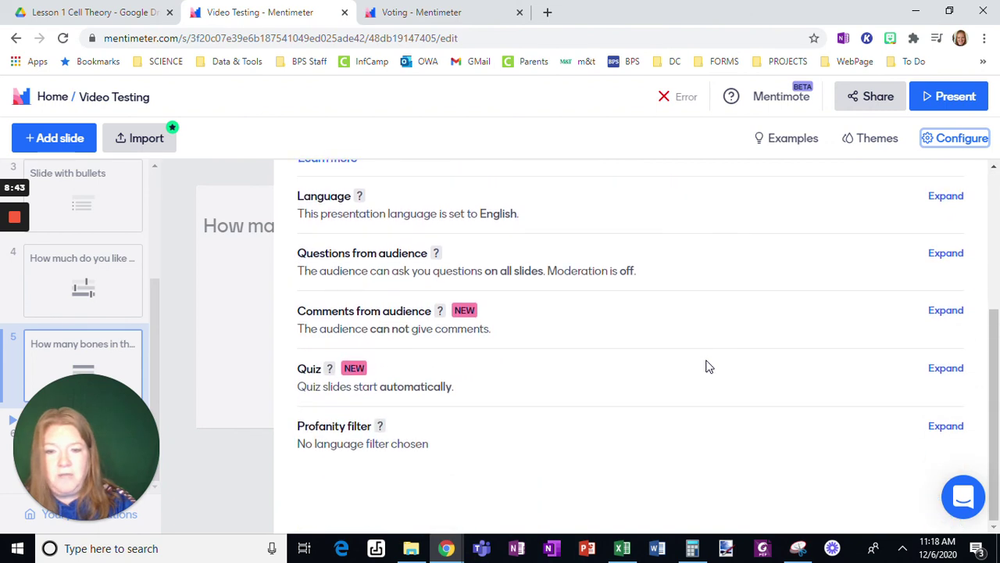
pyautogui.click(515, 262)
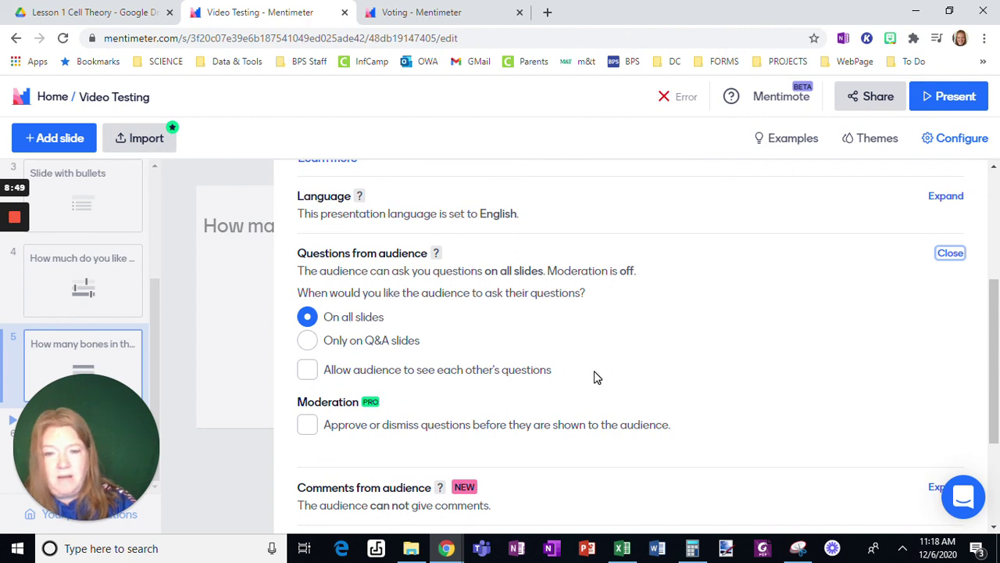
pyautogui.scroll(-2, 593, 377)
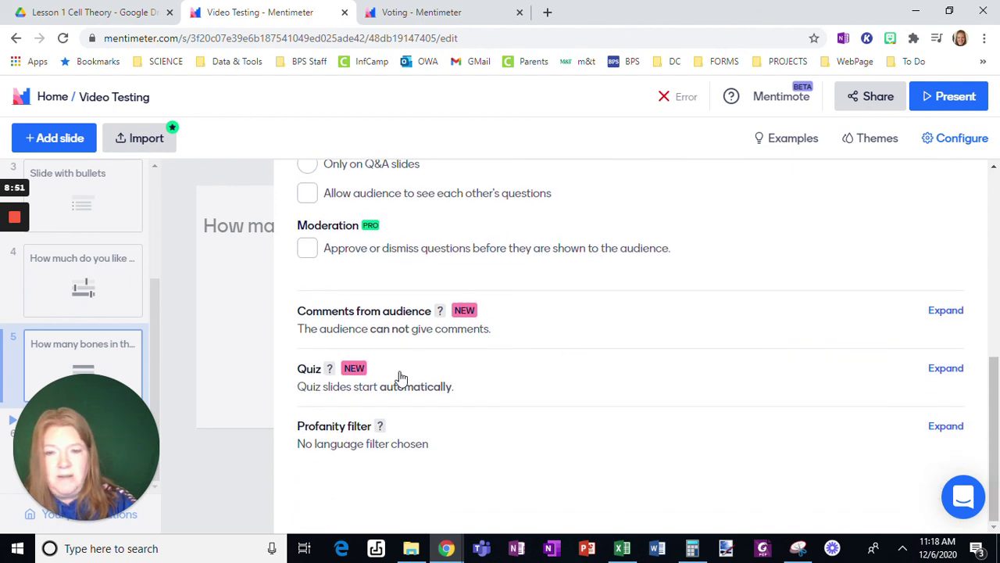
pyautogui.click(399, 375)
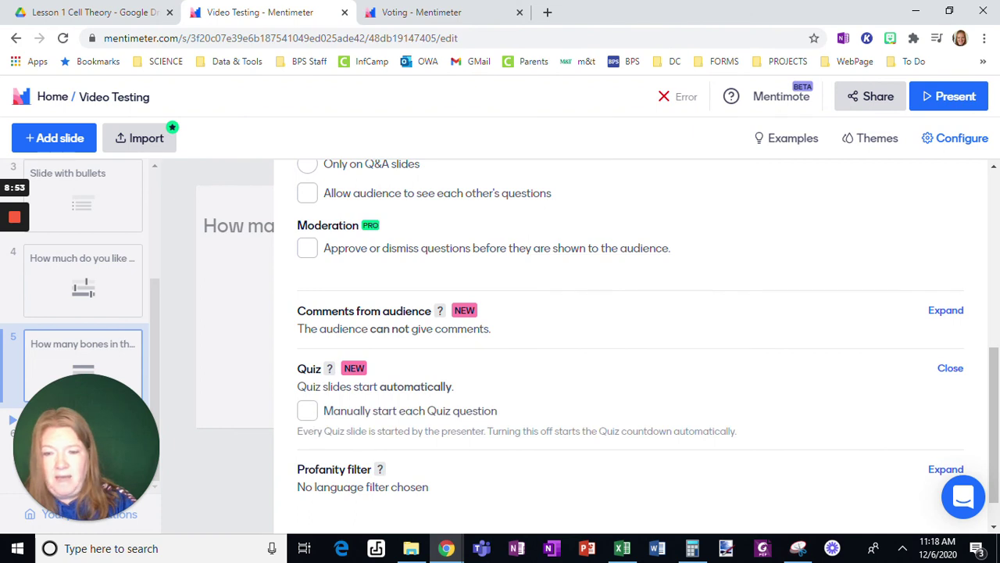